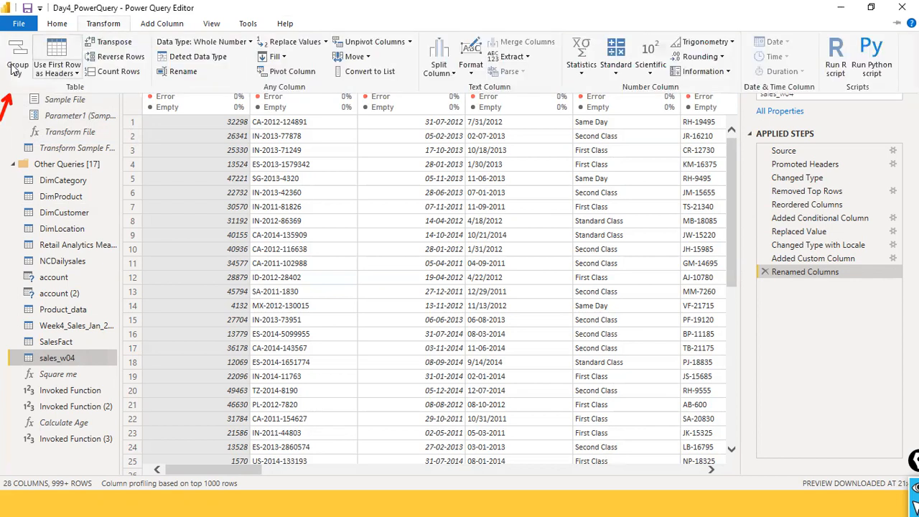
- Start a basic Group By on the sales_w04 query with Category as the grouping column
left_click(25, 70)
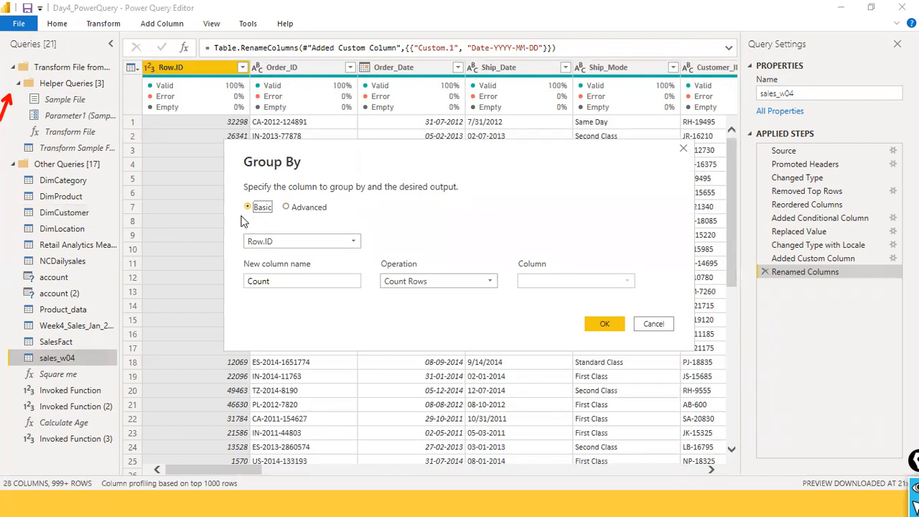
left_click(351, 243)
left_click(352, 242)
left_click(353, 244)
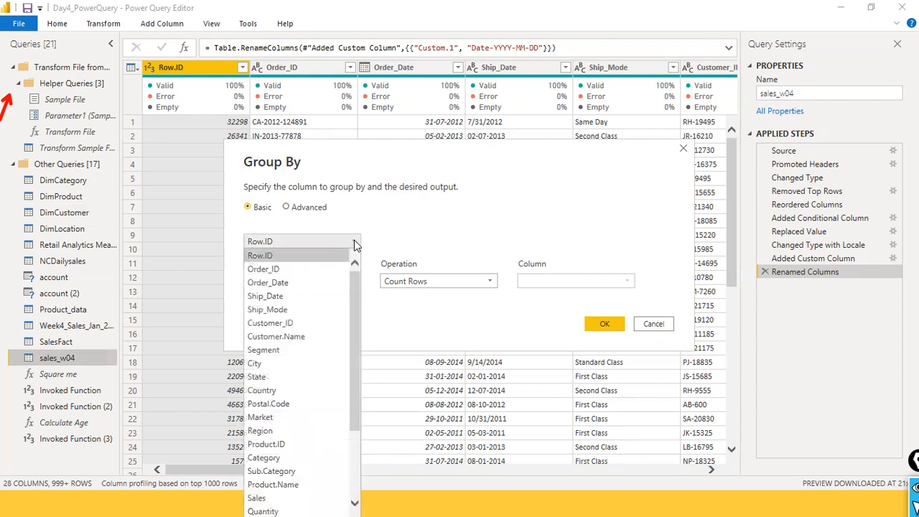
scroll(334, 364, "down", 2)
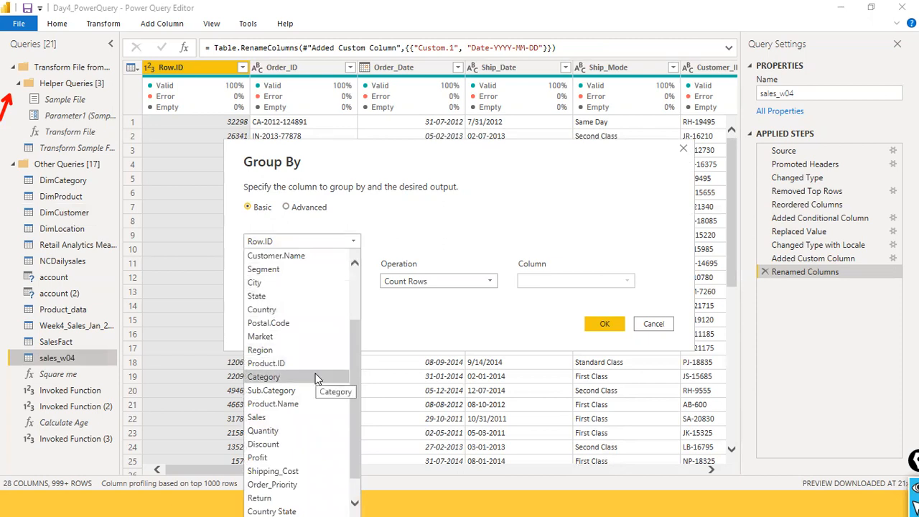
left_click(316, 377)
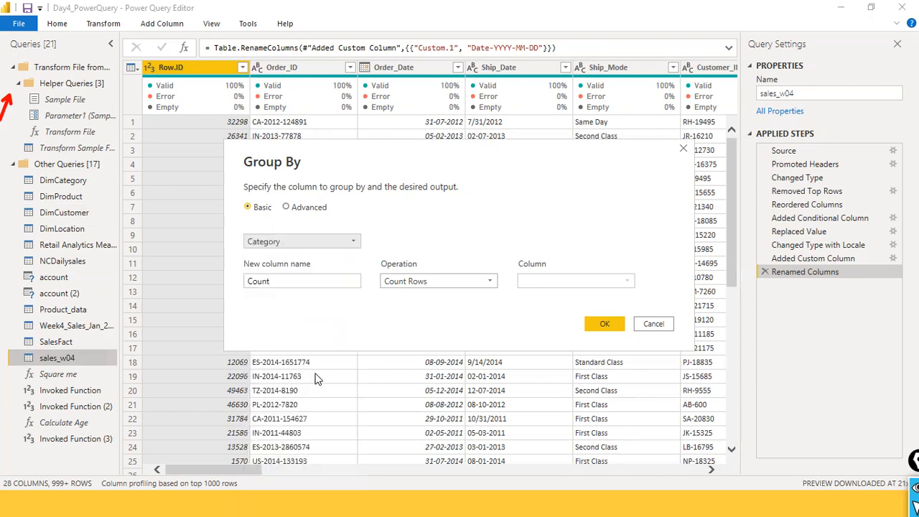
- Name the aggregated column Total Sales and define it as the Sum of the Sales column
double_click(338, 287)
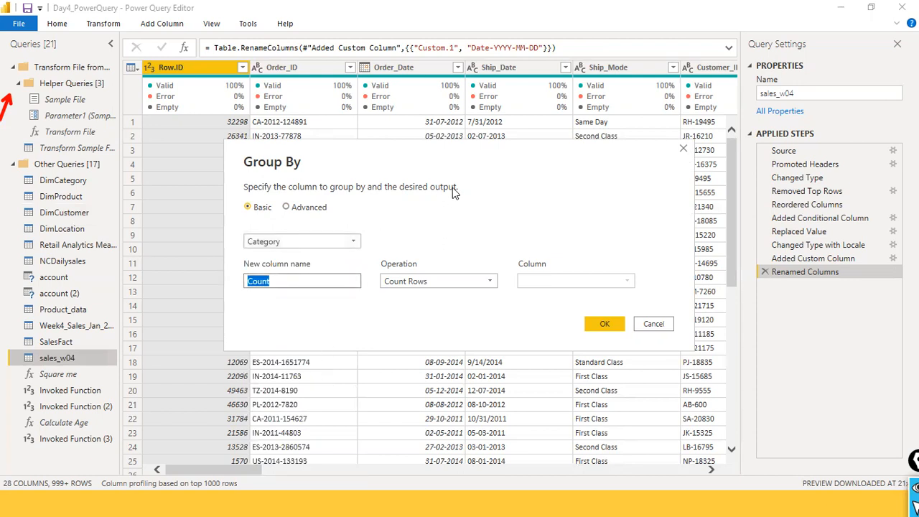
type("Total Sales")
key("Tab")
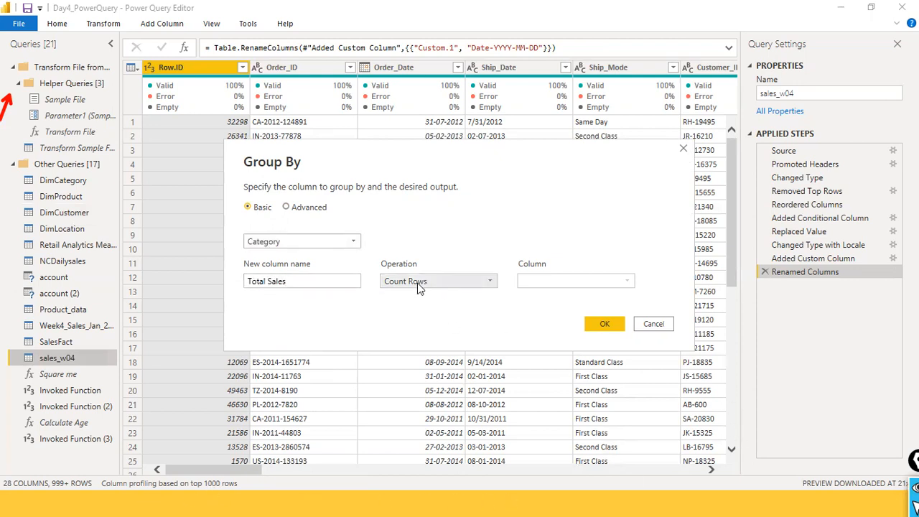
left_click(492, 284)
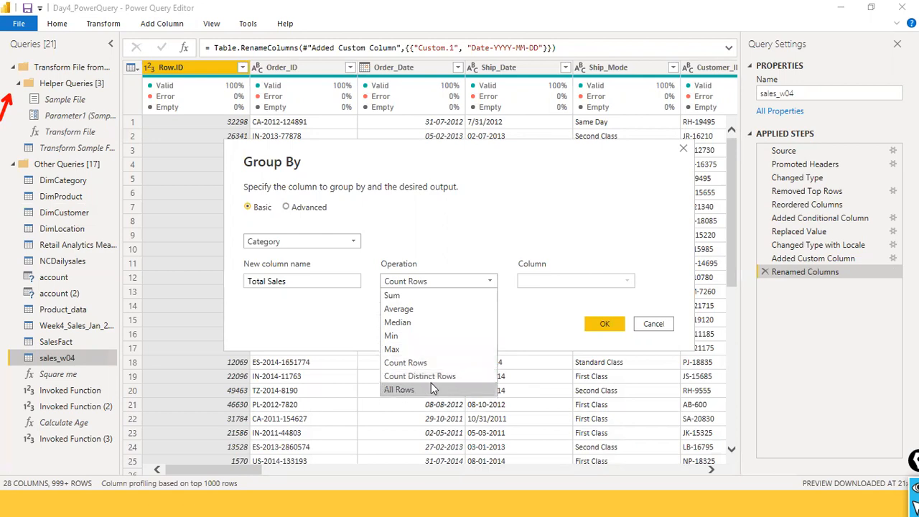
left_click(414, 297)
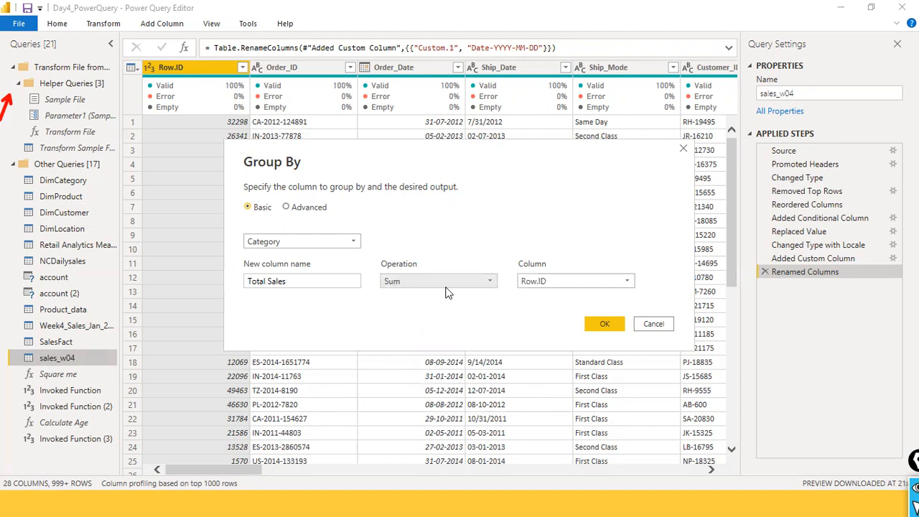
left_click(584, 285)
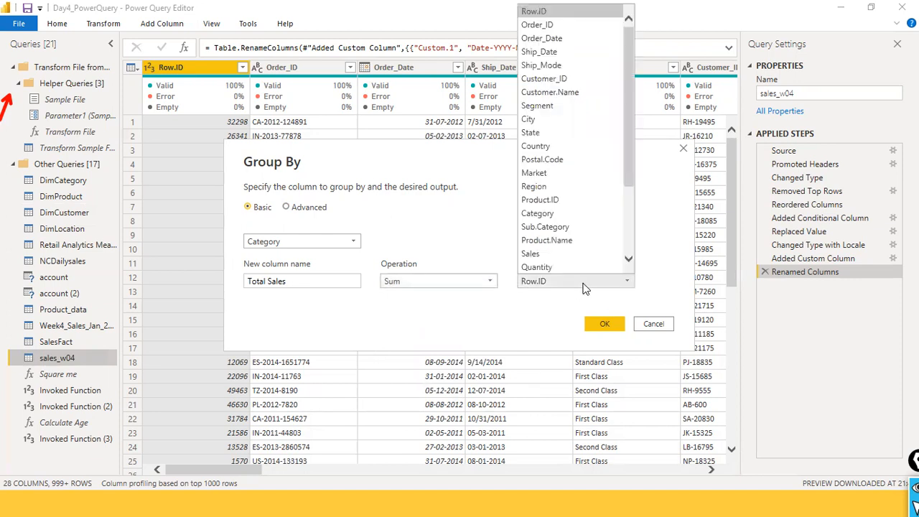
left_click(583, 254)
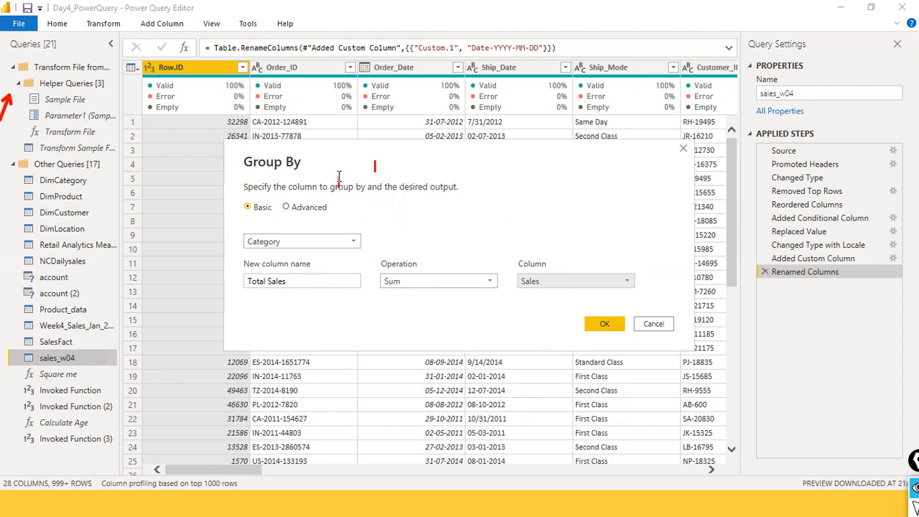
type("s")
key("BackSpace")
key("BackSpace")
key("BackSpace")
key("BackSpace")
key("BackSpace")
key("BackSpace")
type("eledt sum(Sales) fromsall")
key("BackSpace")
key("BackSpace")
key("BackSpace")
type("sales_w")
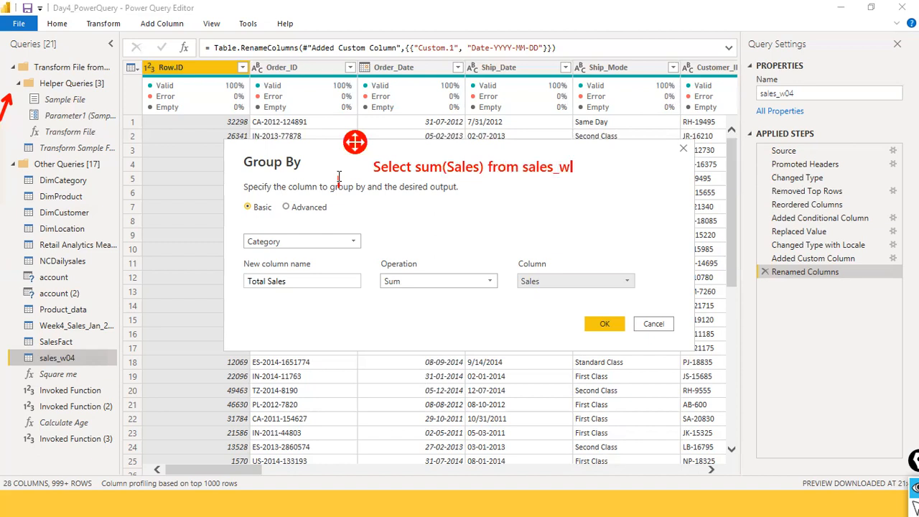
type("04")
key("Return")
type("group by Category;")
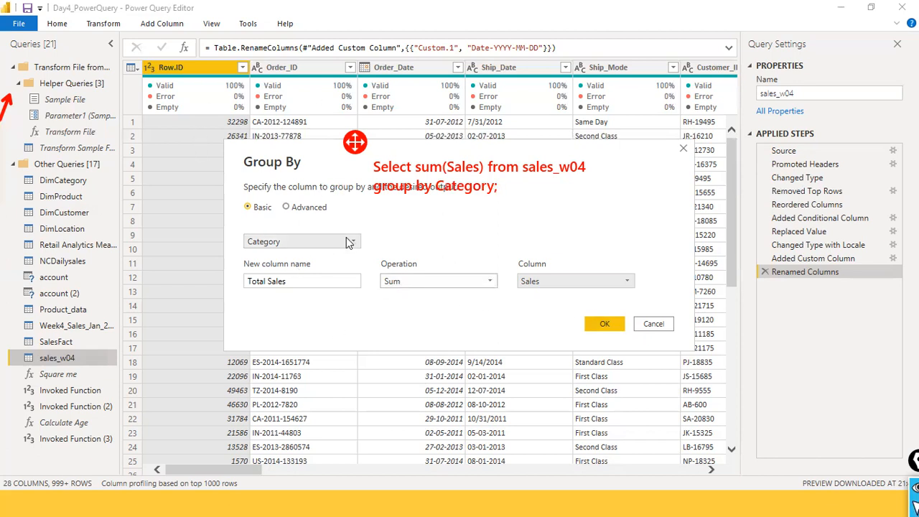
- Apply the Group By settings to the sales_w04 query
left_click(282, 280)
left_click_drag(282, 280, 245, 281)
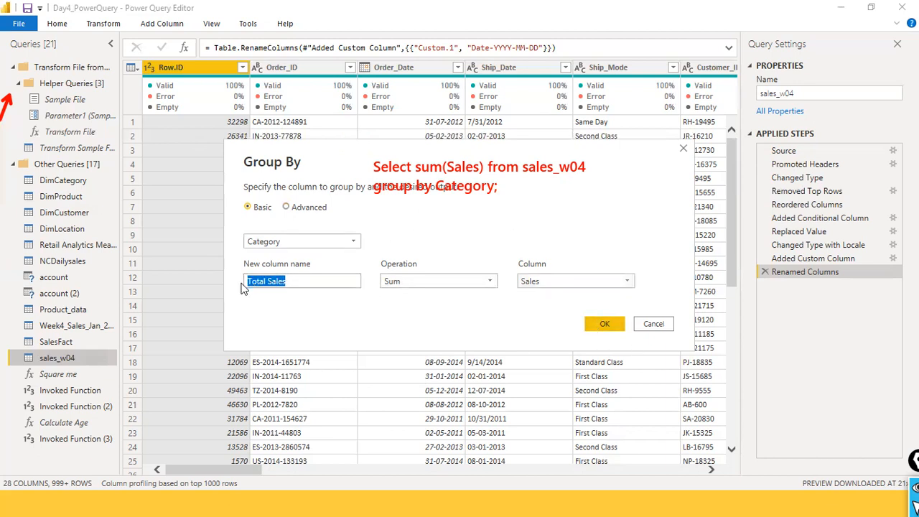
left_click(476, 172)
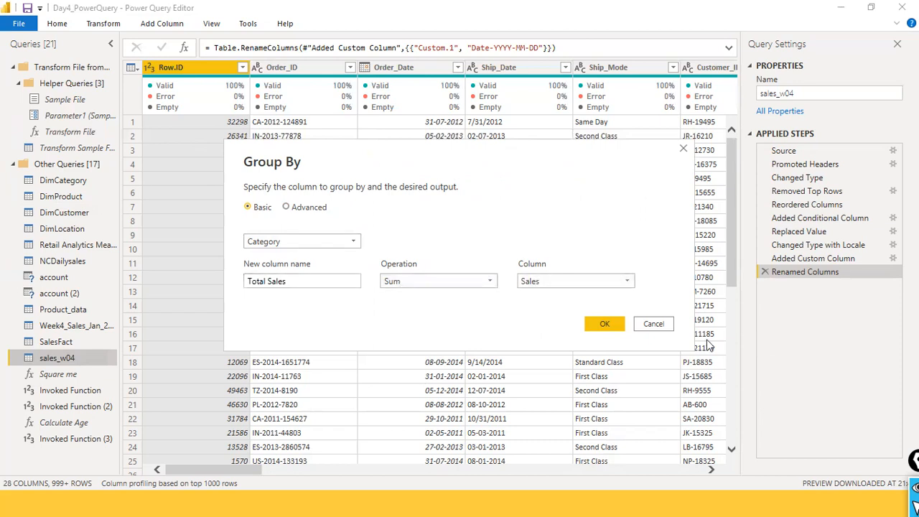
left_click(605, 319)
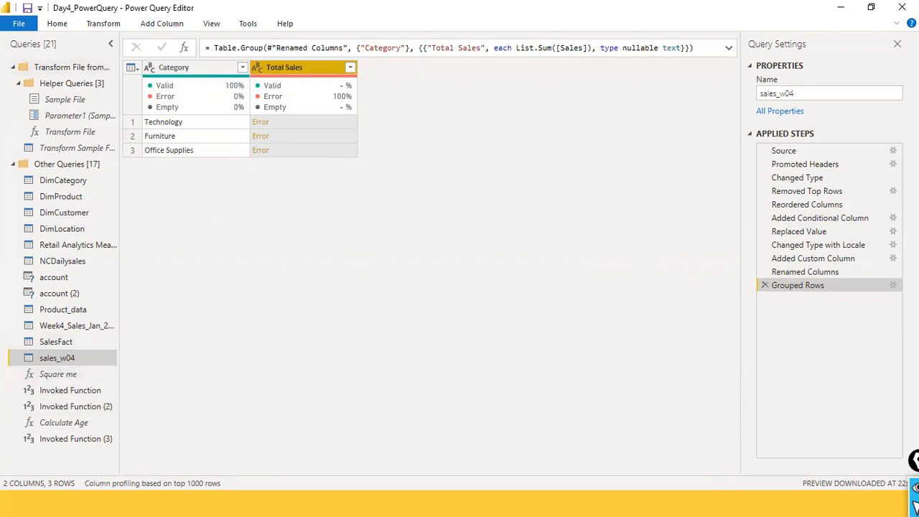
- Examine the Sales column's data type and values at the Source and Changed Type steps
left_click(802, 154)
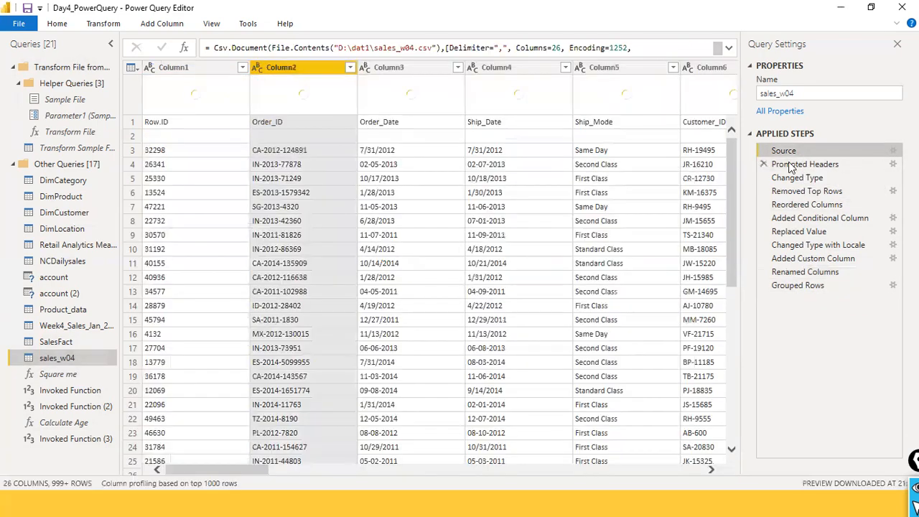
left_click_drag(811, 210, 848, 208)
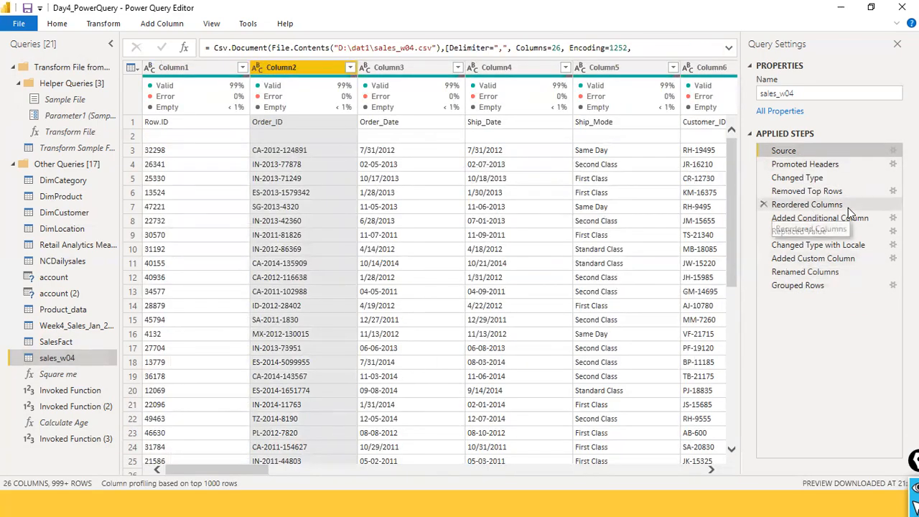
left_click(804, 181)
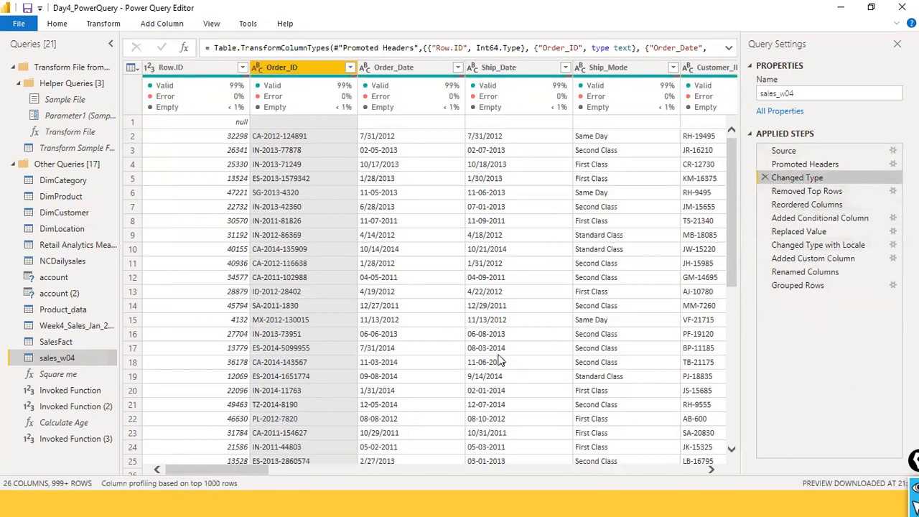
left_click_drag(192, 470, 572, 437)
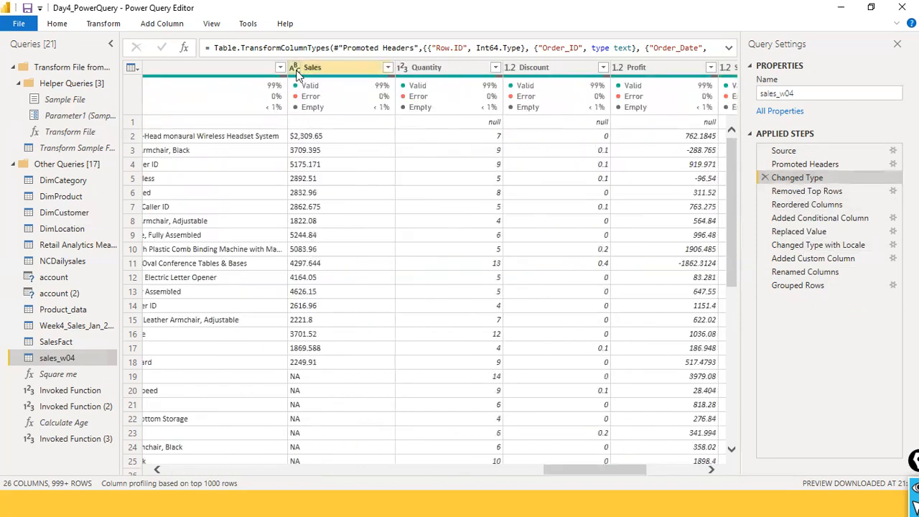
- After the Added Custom Column step, insert a value replacement that removes "$" from the Sales column
left_click(825, 260)
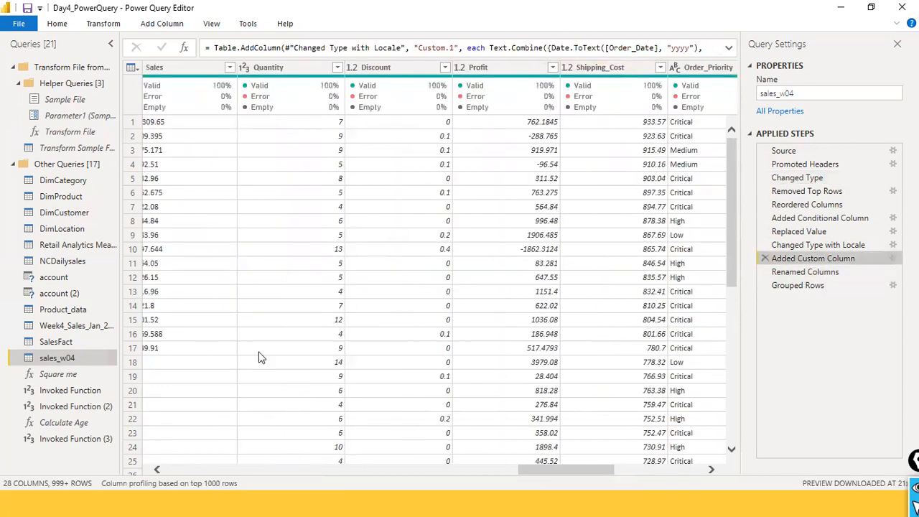
left_click_drag(463, 469, 496, 468)
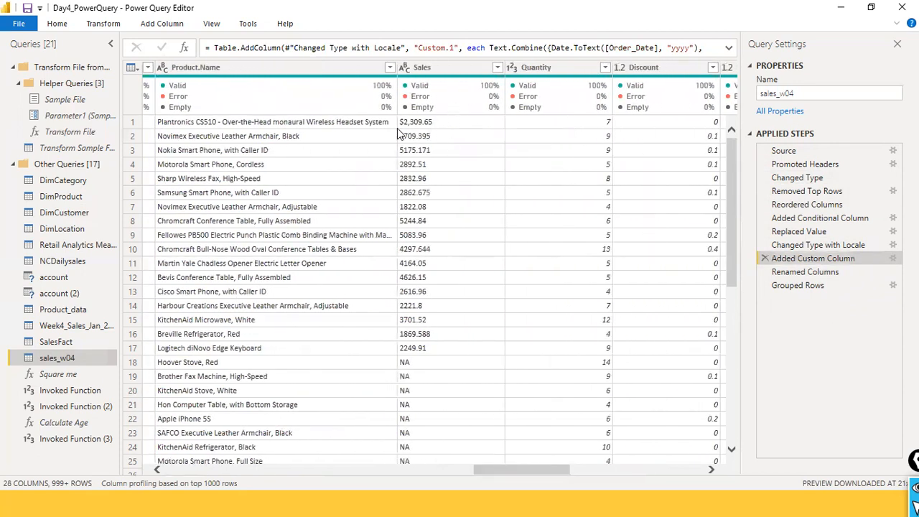
right_click(423, 69)
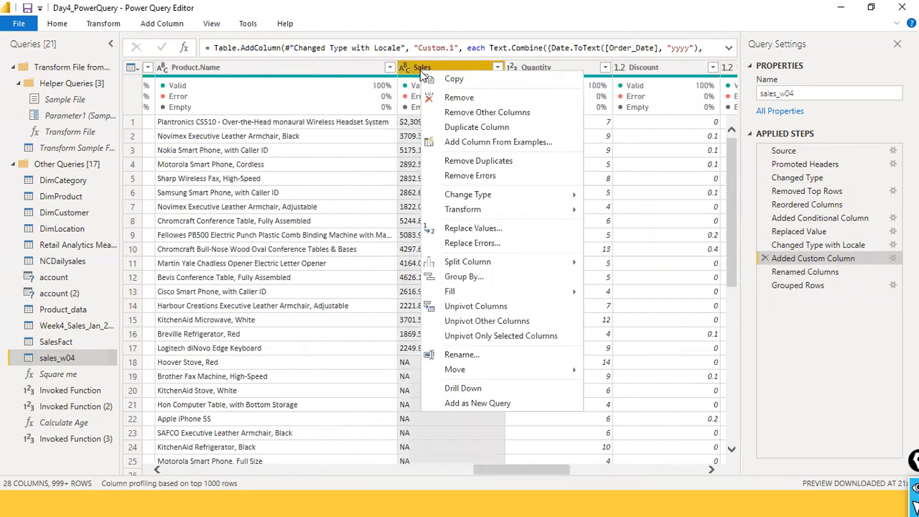
left_click(496, 228)
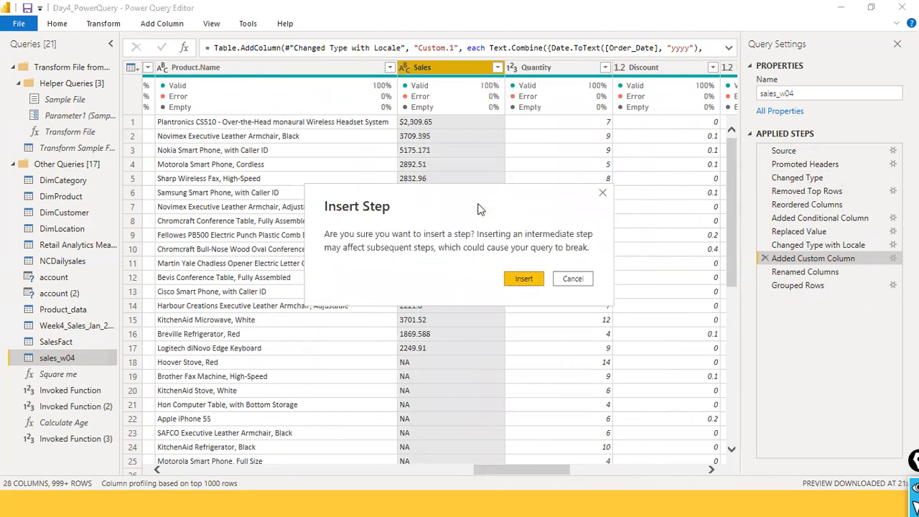
left_click(524, 279)
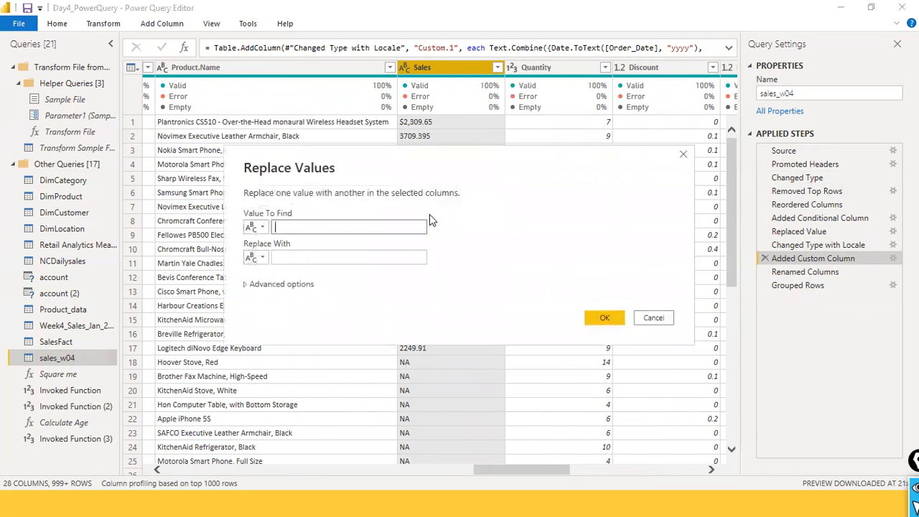
type("$")
key("Tab")
left_click(606, 318)
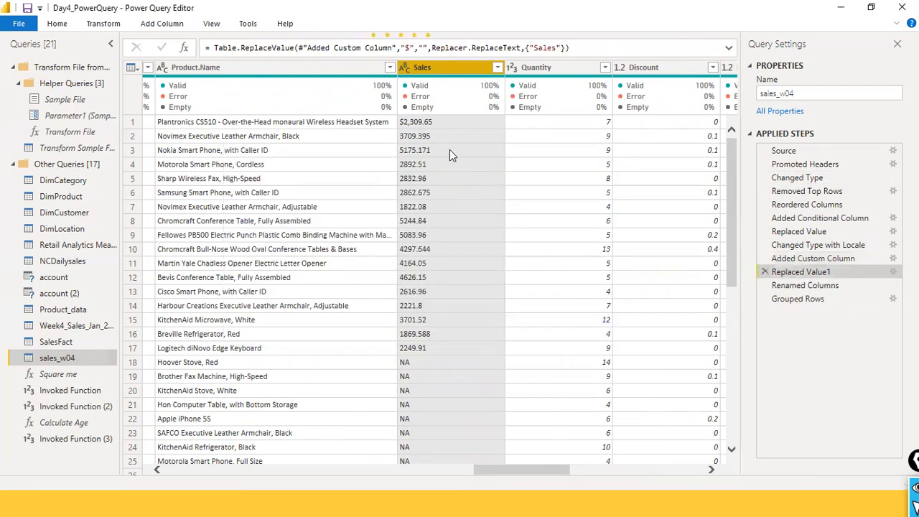
- Insert another value replacement in the Sales column that changes "NA" to "0"
left_click(405, 67)
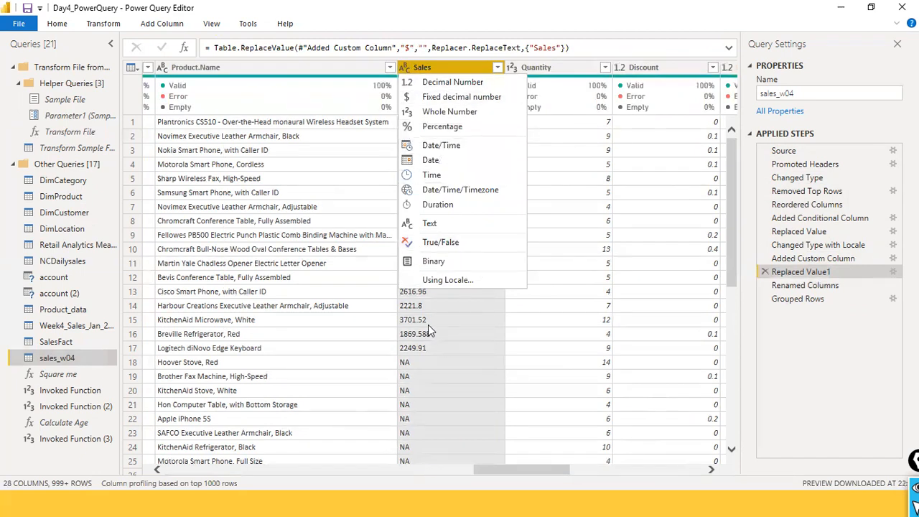
left_click(413, 73)
right_click(419, 67)
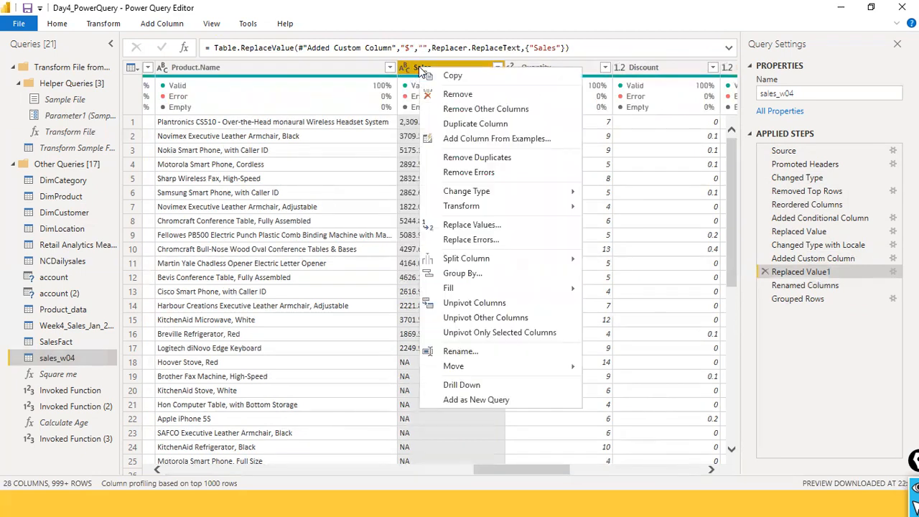
left_click(515, 220)
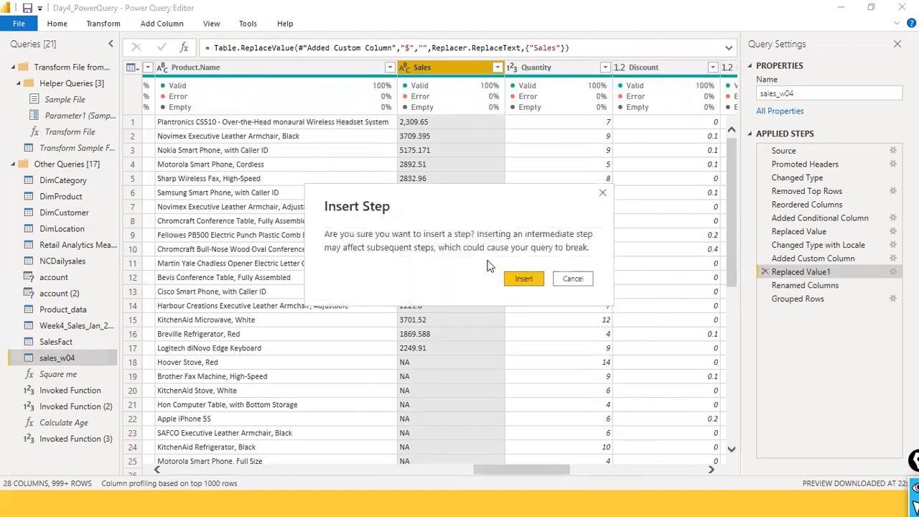
left_click(522, 281)
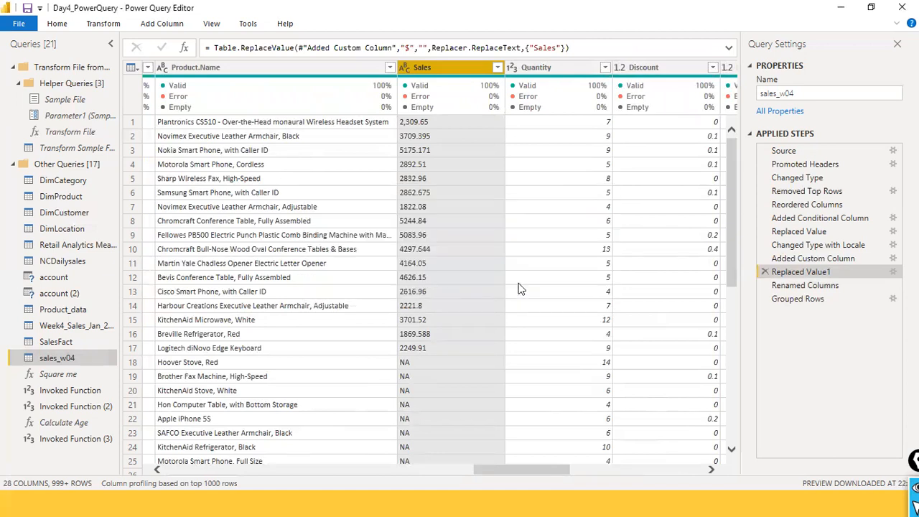
type("NA")
key("Tab")
type("0")
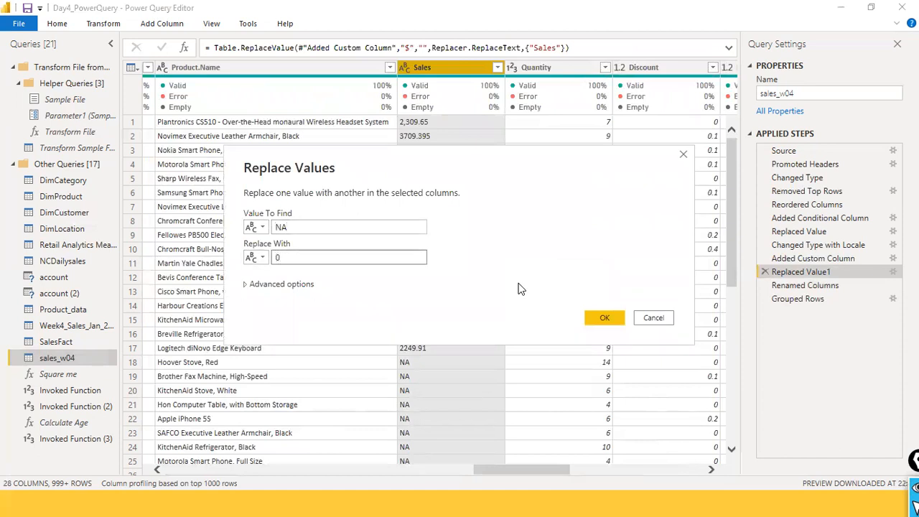
left_click(616, 313)
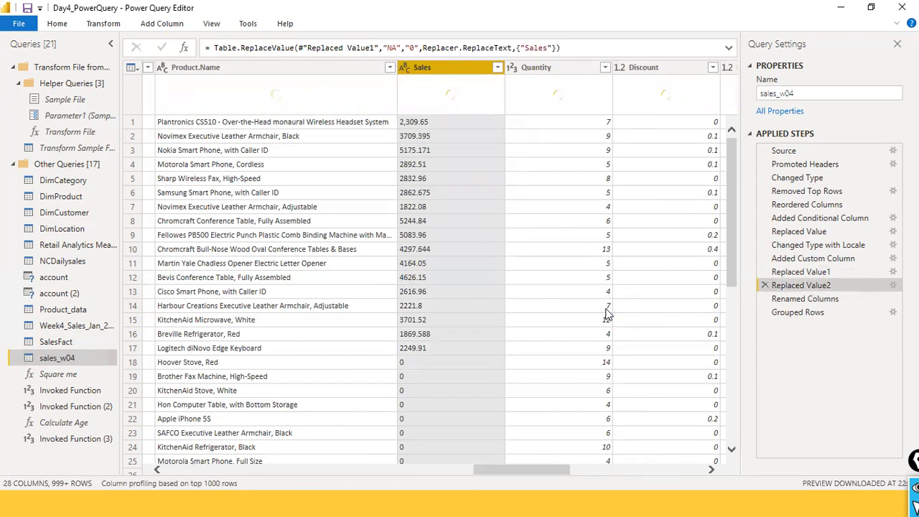
- Change the Sales column's data type to Decimal Number as an inserted step
left_click(407, 66)
left_click(428, 86)
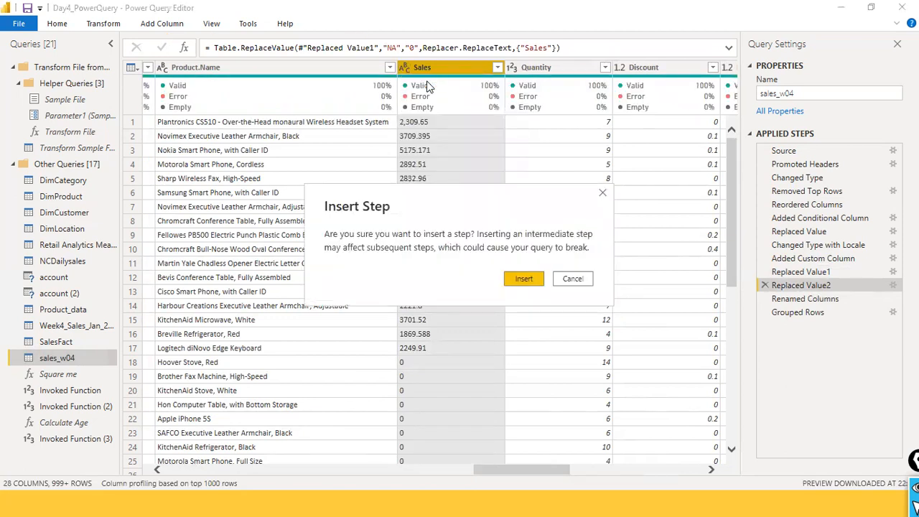
left_click(517, 280)
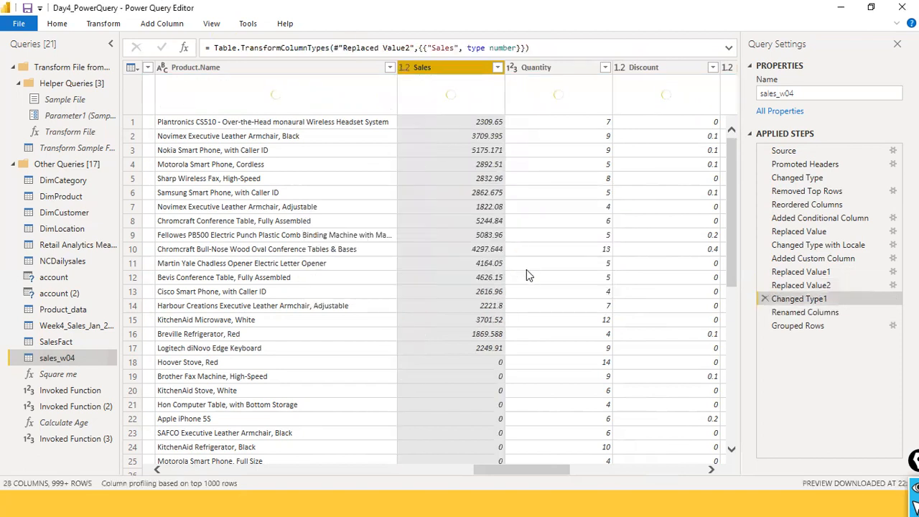
- Return to the Grouped Rows step and check the total sales per category
left_click(802, 327)
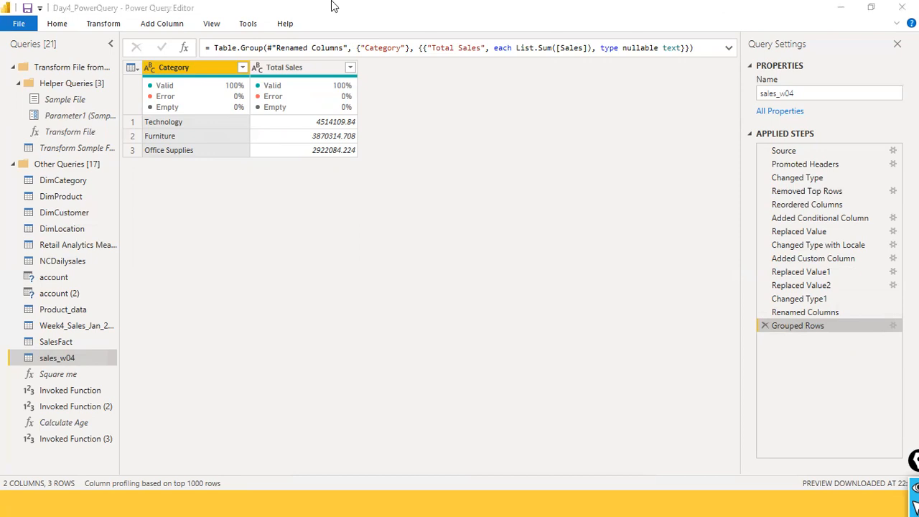
left_click(103, 23)
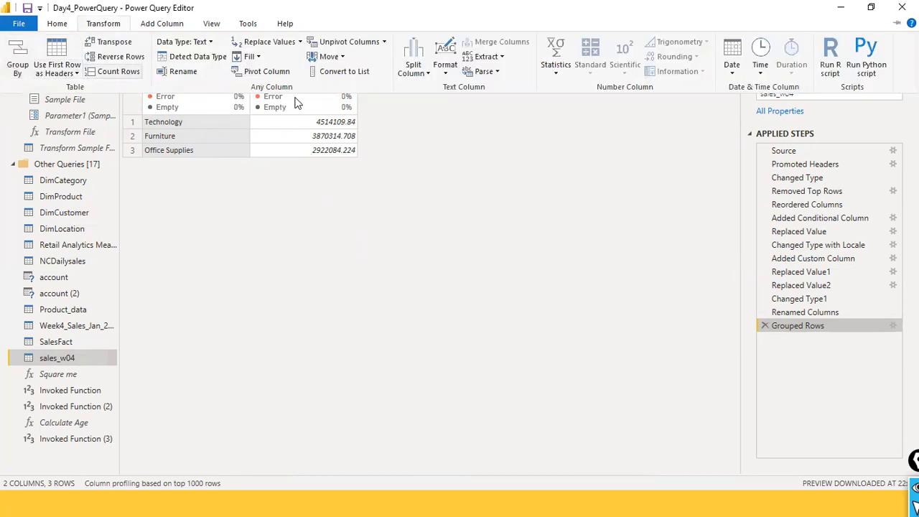
left_click(451, 131)
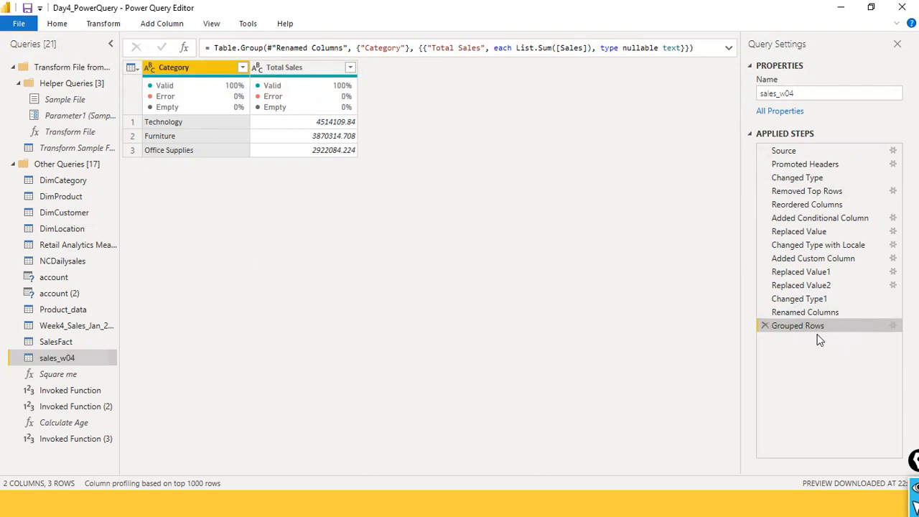
- Switch the Grouped Rows step to advanced grouping and add an aggregation named "Total Units Sold" that sums Quantity
left_click(894, 327)
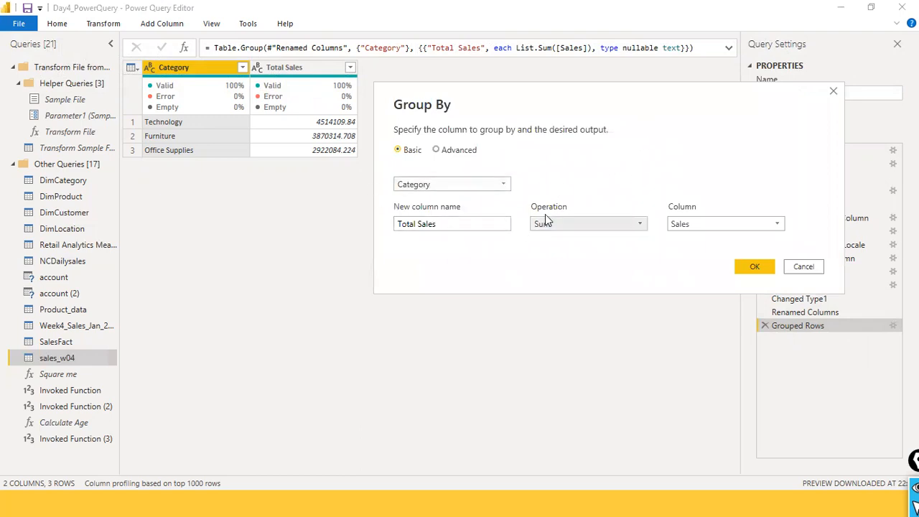
left_click(437, 151)
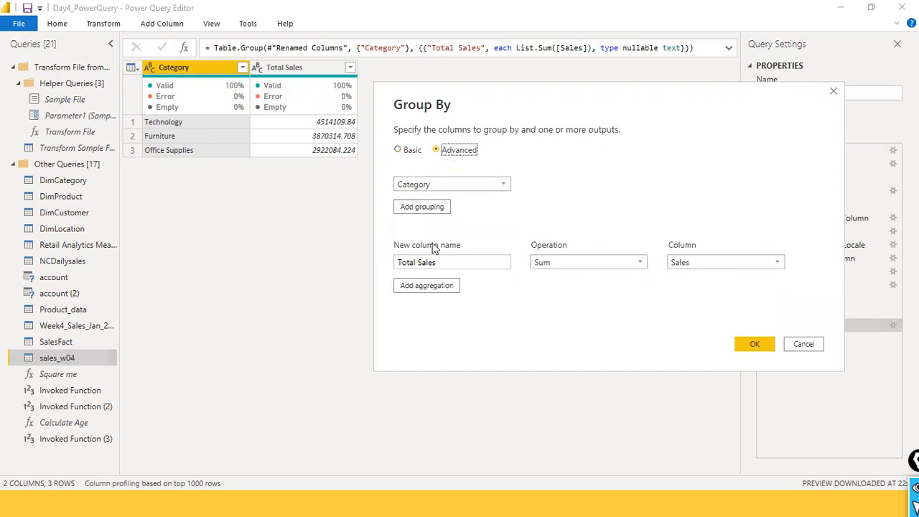
left_click(438, 287)
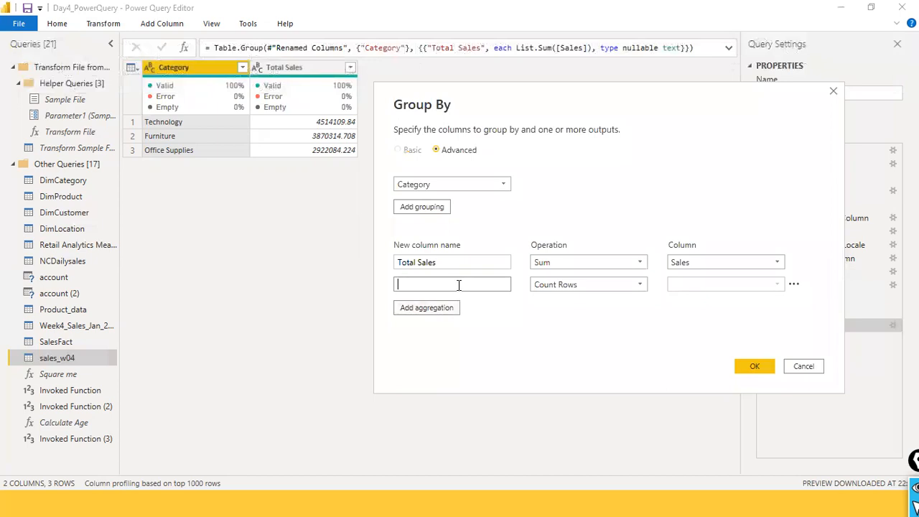
type("Total Units Sold")
key("Tab")
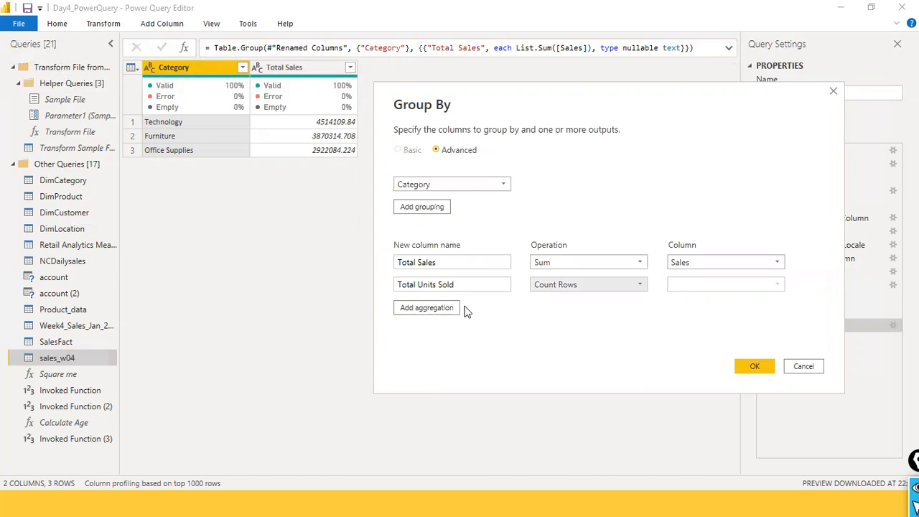
left_click(631, 288)
left_click(596, 299)
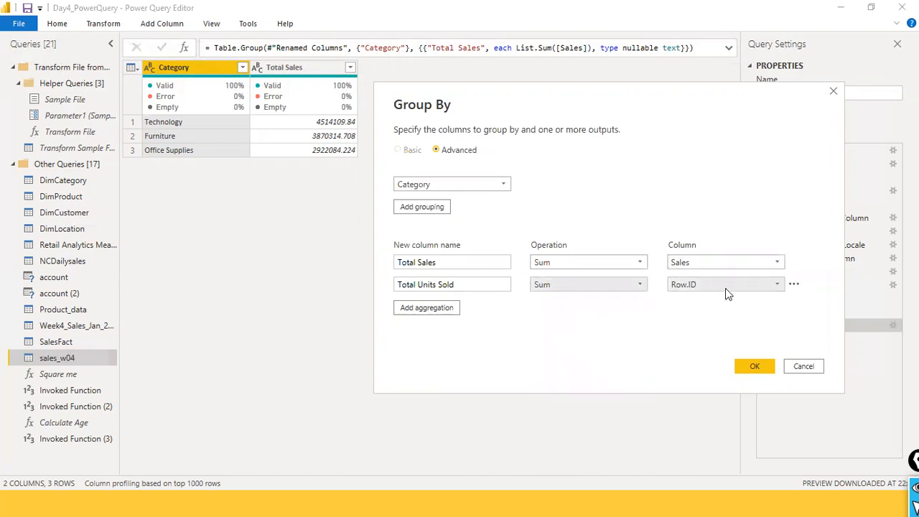
left_click(738, 286)
left_click(743, 273)
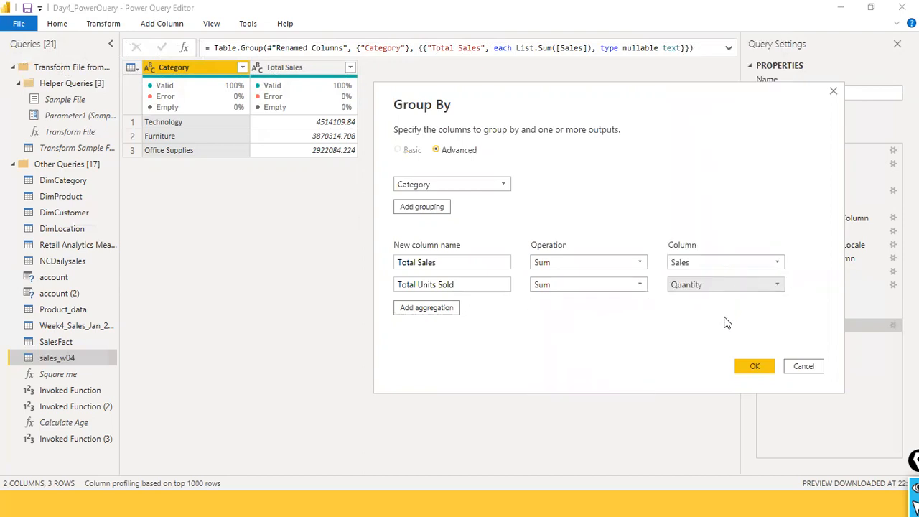
left_click(738, 364)
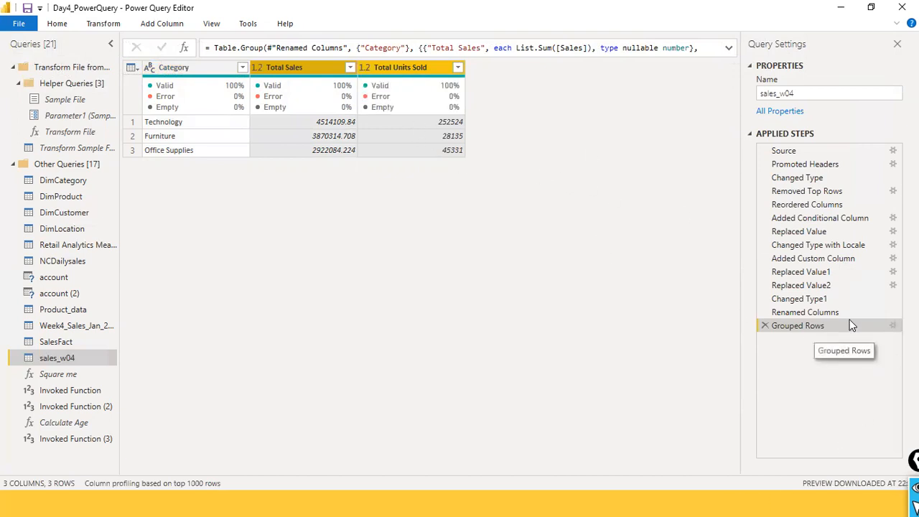
- Add Segment as a second grouping column below Category in the Grouped Rows step
mouse_move(193, 108)
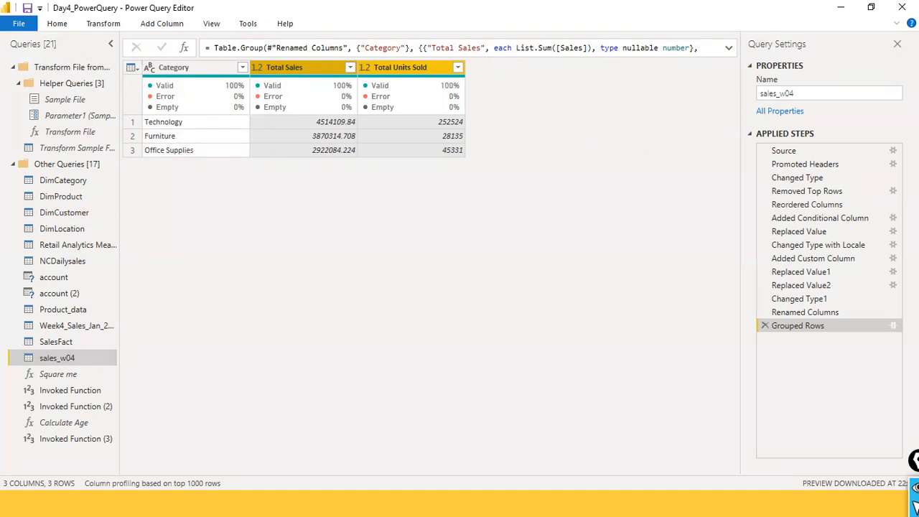
left_click(894, 326)
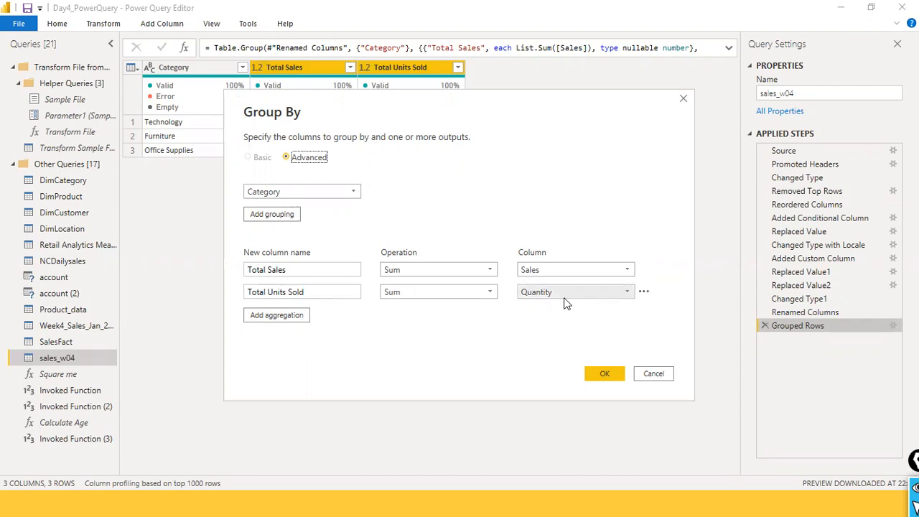
left_click(272, 214)
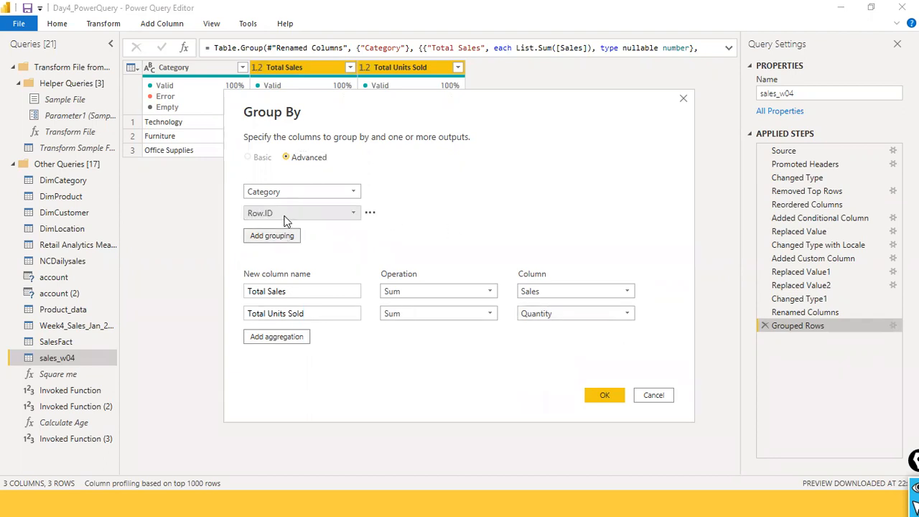
left_click(357, 215)
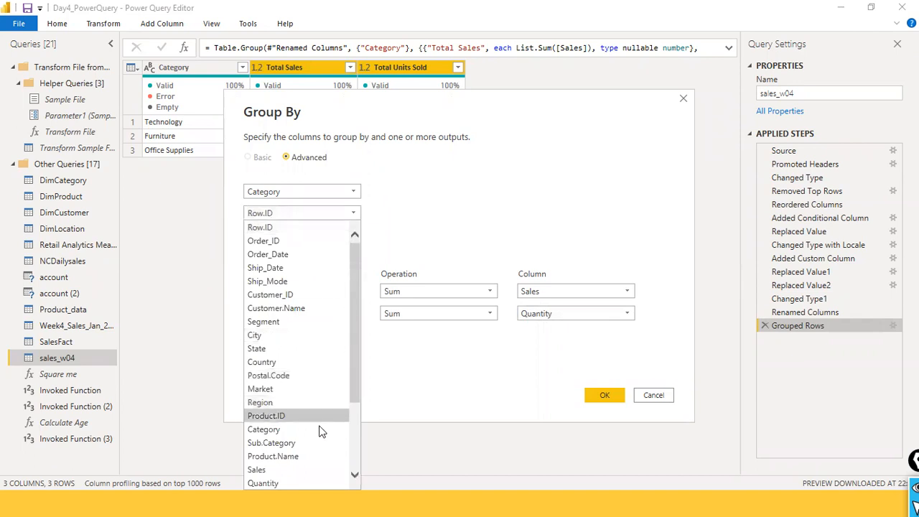
scroll(311, 441, "down", 2)
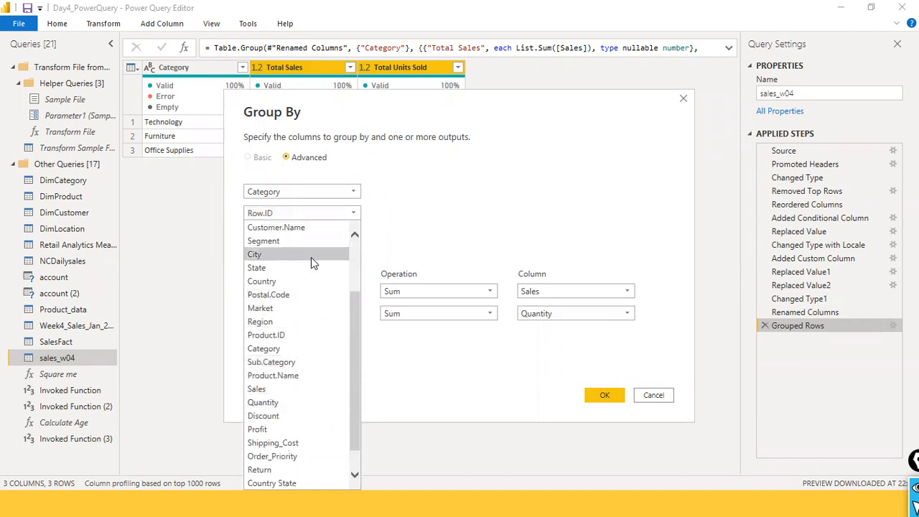
scroll(311, 257, "down", 1)
scroll(312, 248, "up", 2)
left_click(264, 295)
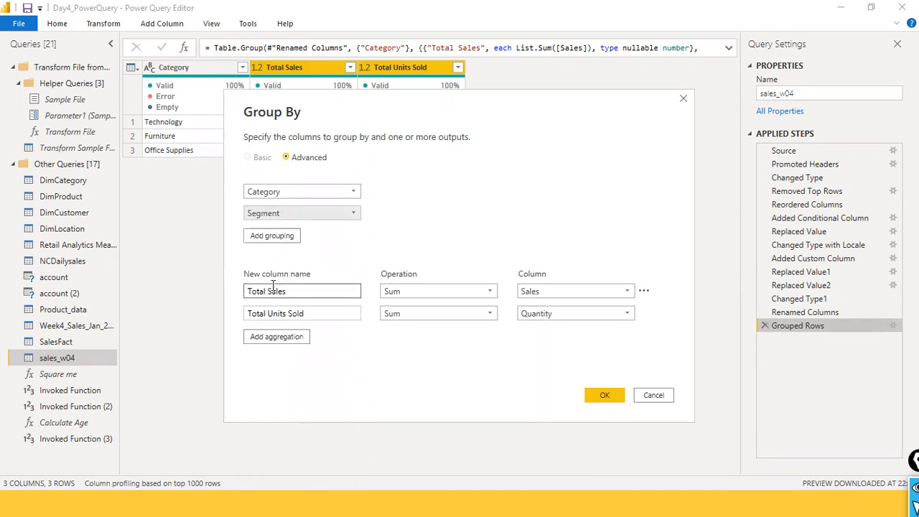
left_click(615, 395)
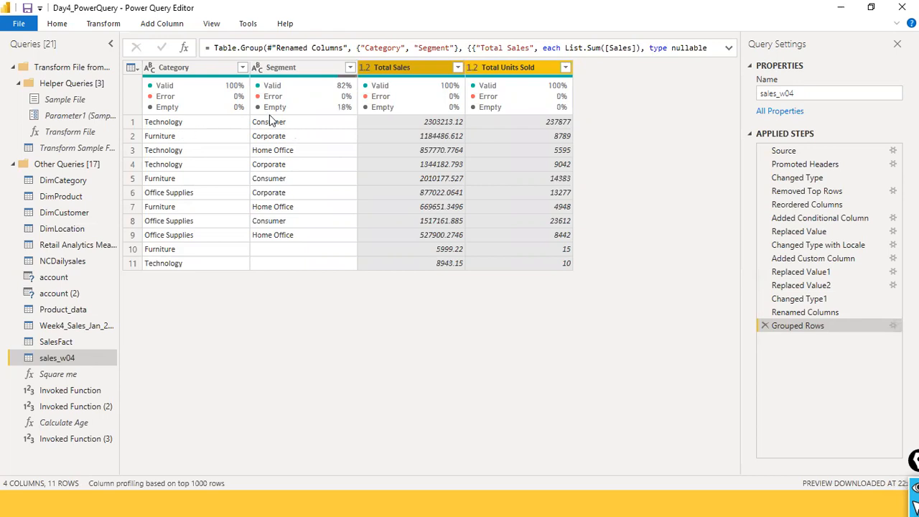
- Sort the grouped table by Category in ascending order
left_click(241, 70)
left_click(243, 69)
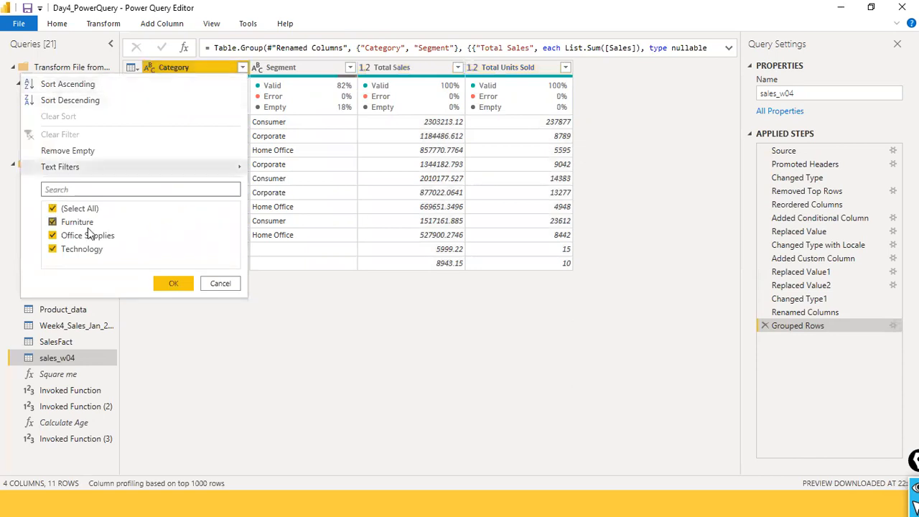
left_click(92, 85)
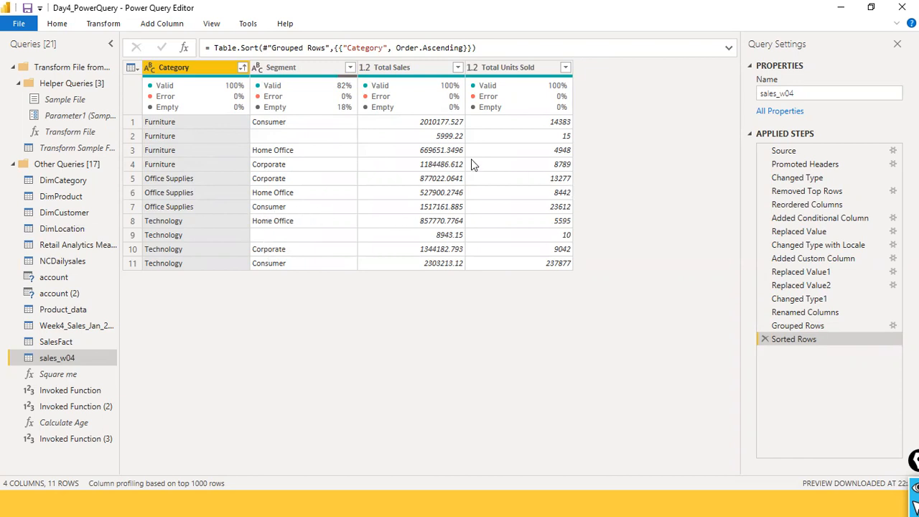
- Filter the Segment column to exclude the blank values
left_click(219, 129)
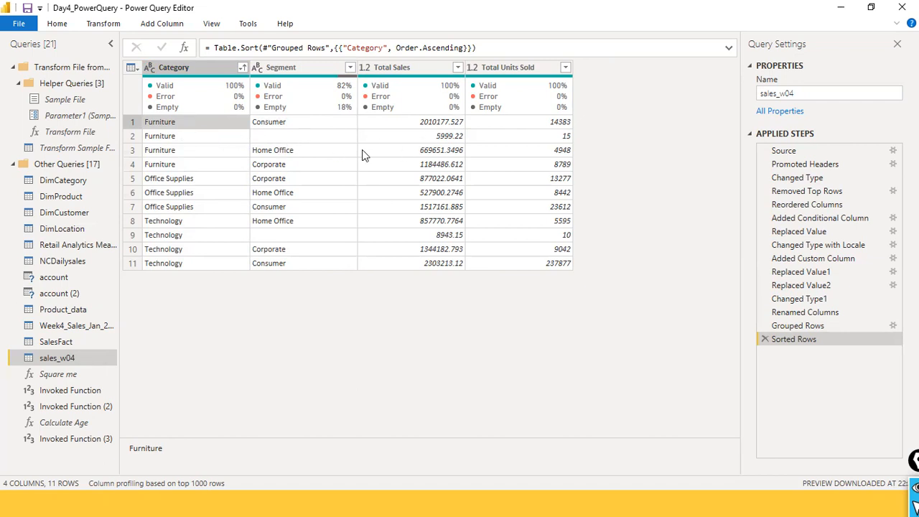
left_click(329, 139)
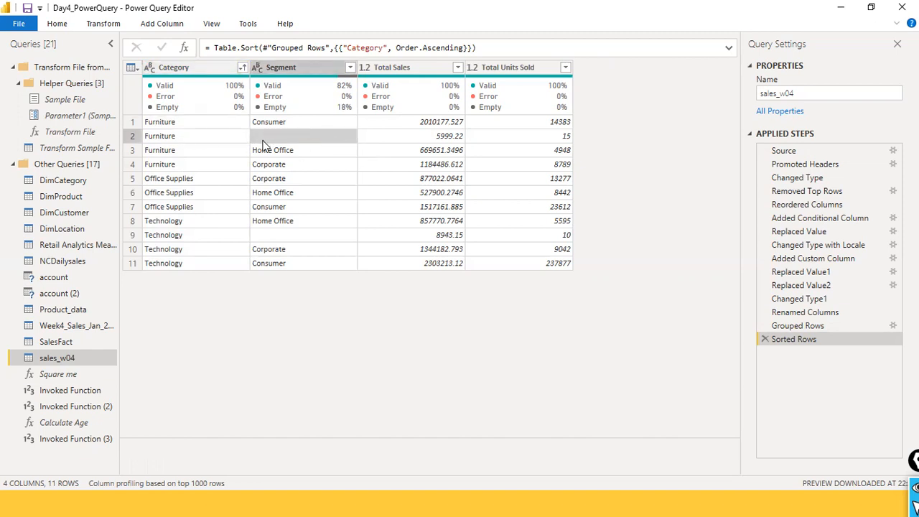
left_click(350, 69)
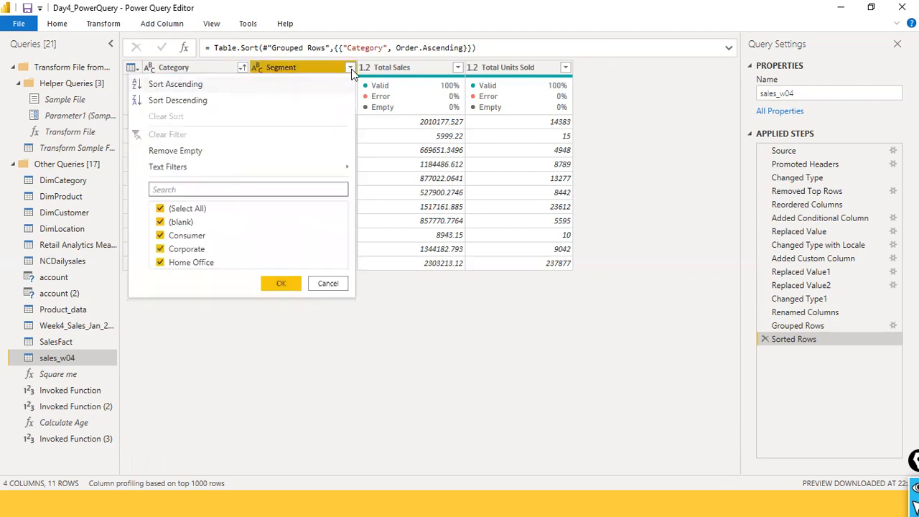
left_click(160, 222)
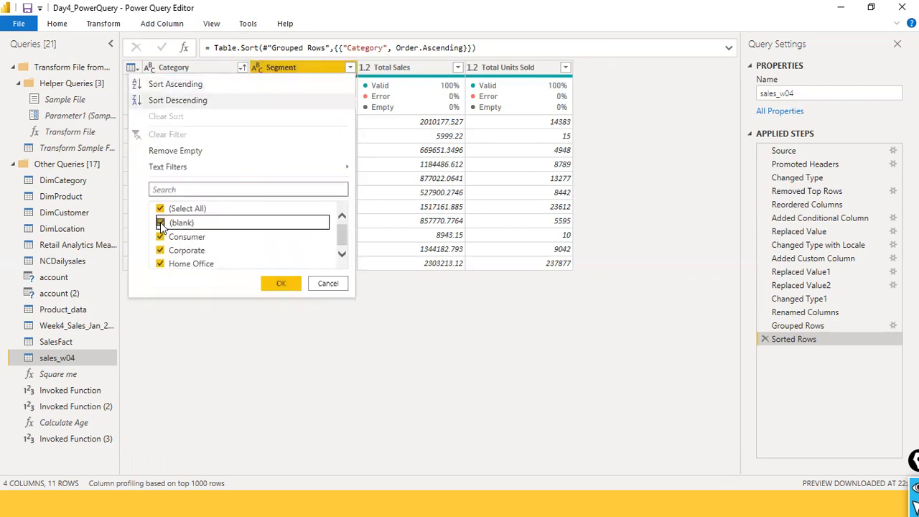
left_click(276, 284)
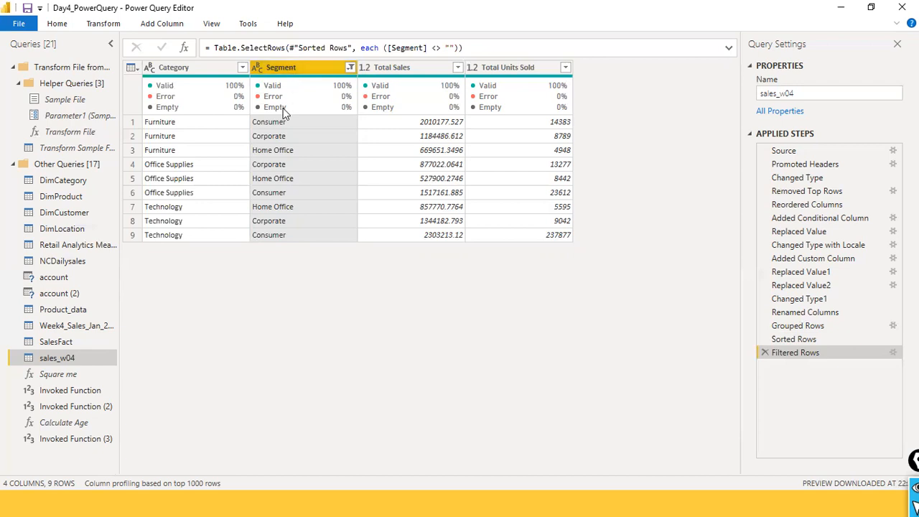
- Duplicate the sales_w04 query
left_click(514, 72)
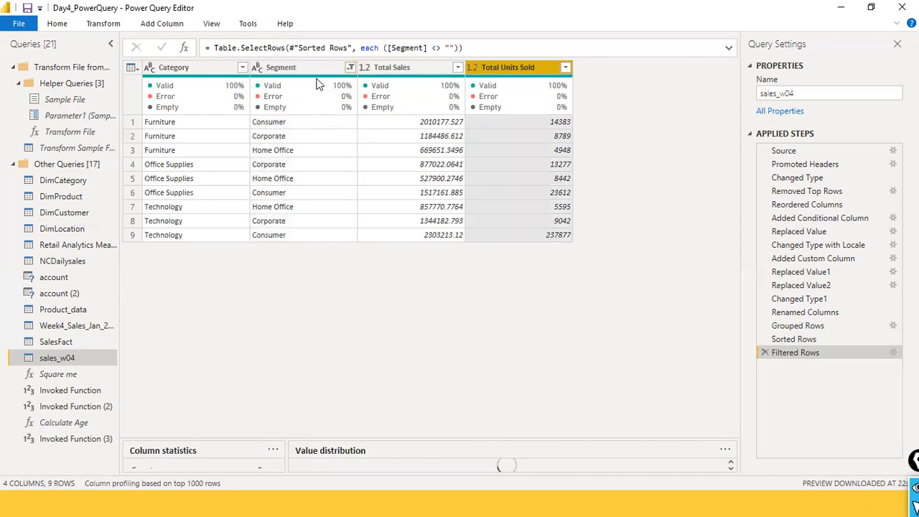
right_click(72, 362)
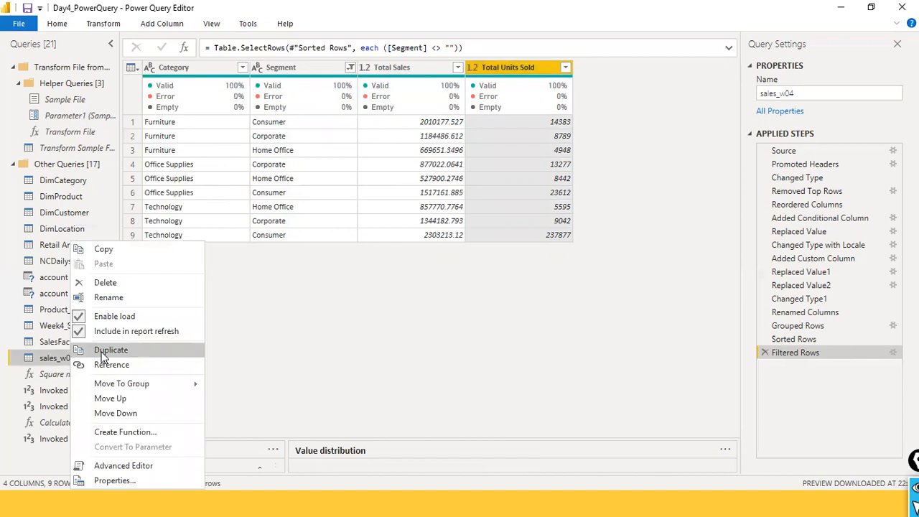
left_click(284, 376)
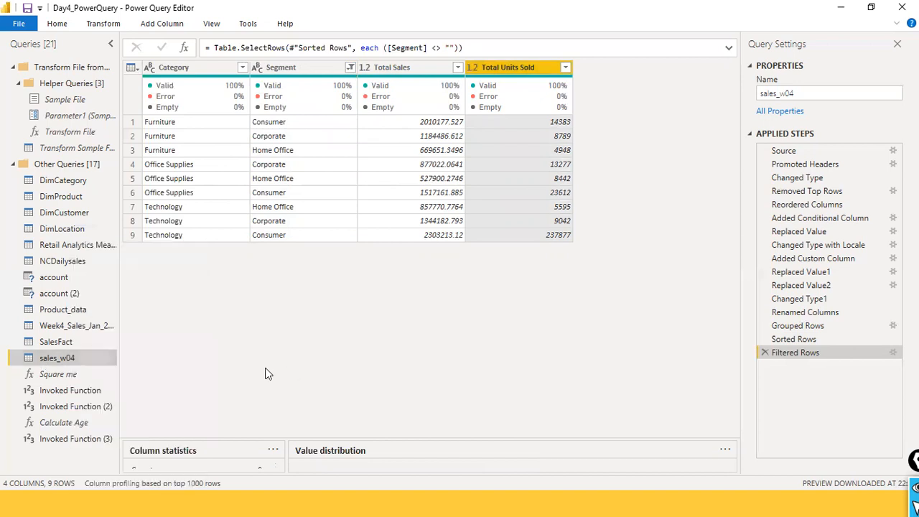
right_click(62, 359)
left_click(106, 350)
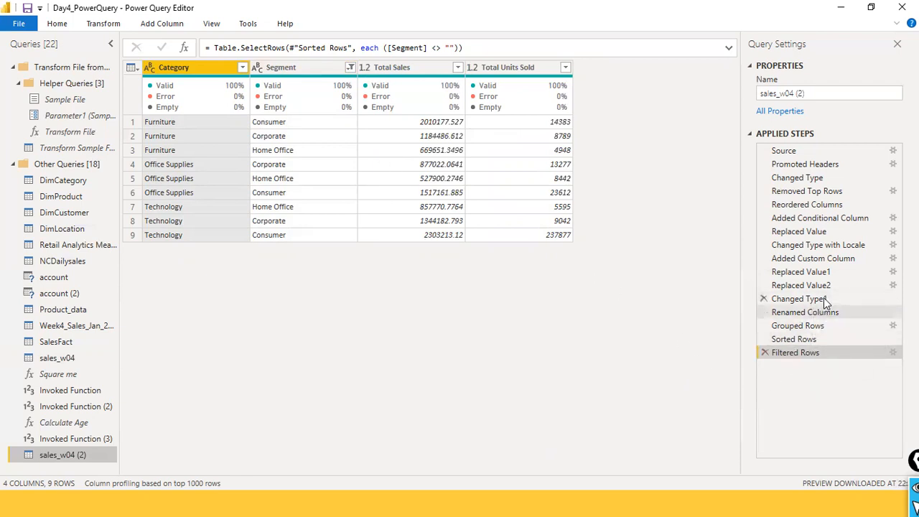
- Remove the Segment grouping from the duplicated query's Grouped Rows step, keeping Category as the only grouping column
left_click(891, 325)
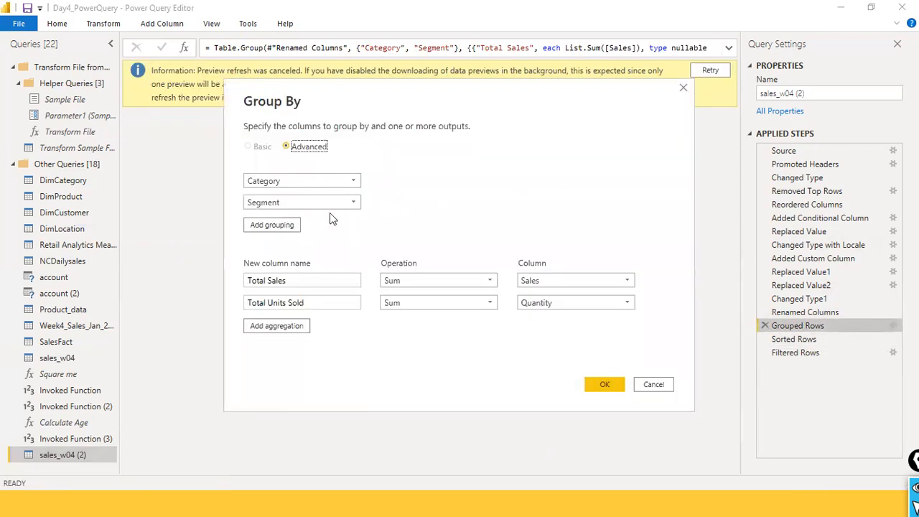
left_click(372, 204)
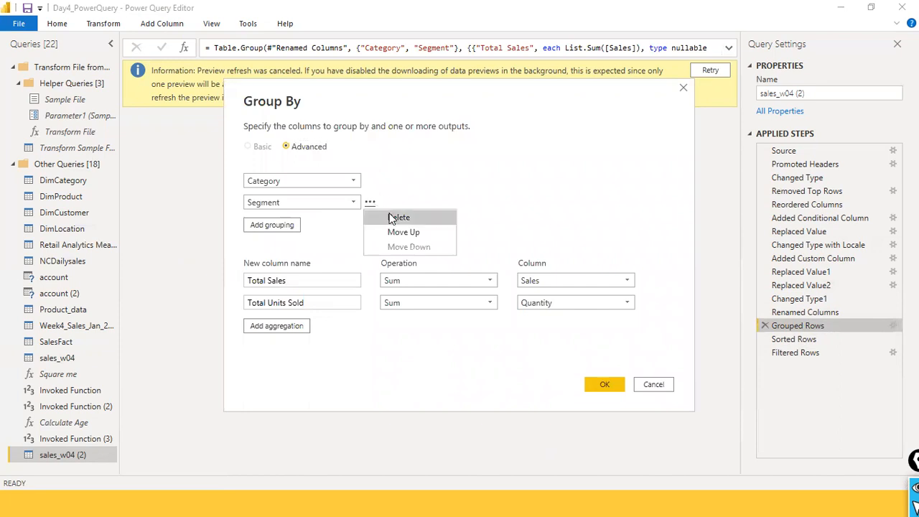
left_click(394, 219)
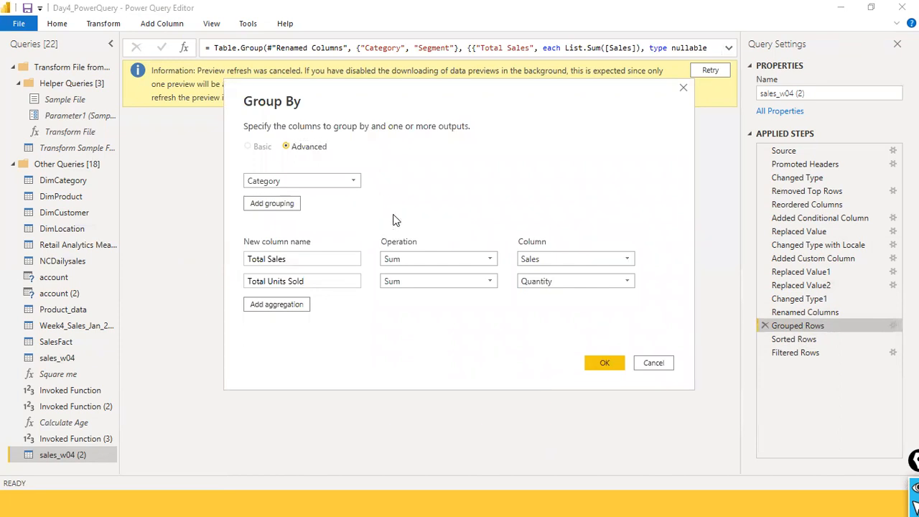
left_click(607, 364)
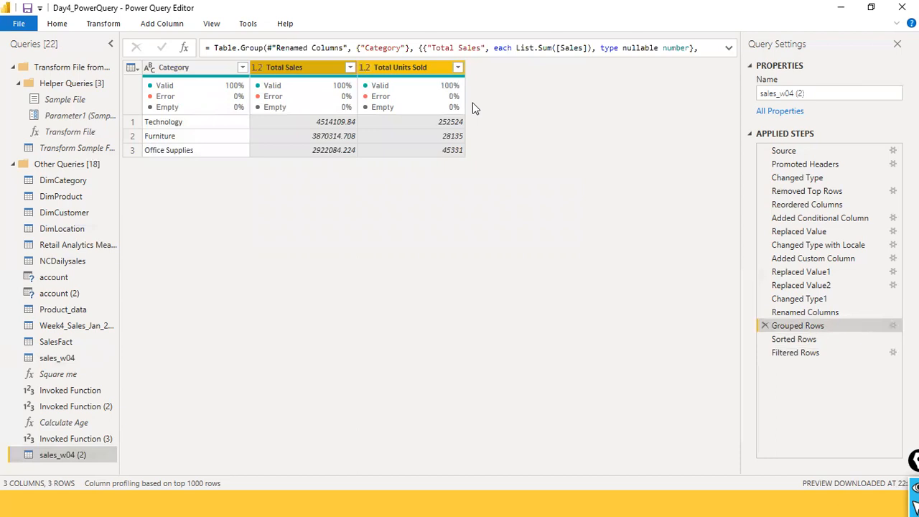
- Edit the duplicated query's Grouped Rows step, adding a third aggregation that uses the All Rows operation
left_click_drag(804, 313, 768, 327)
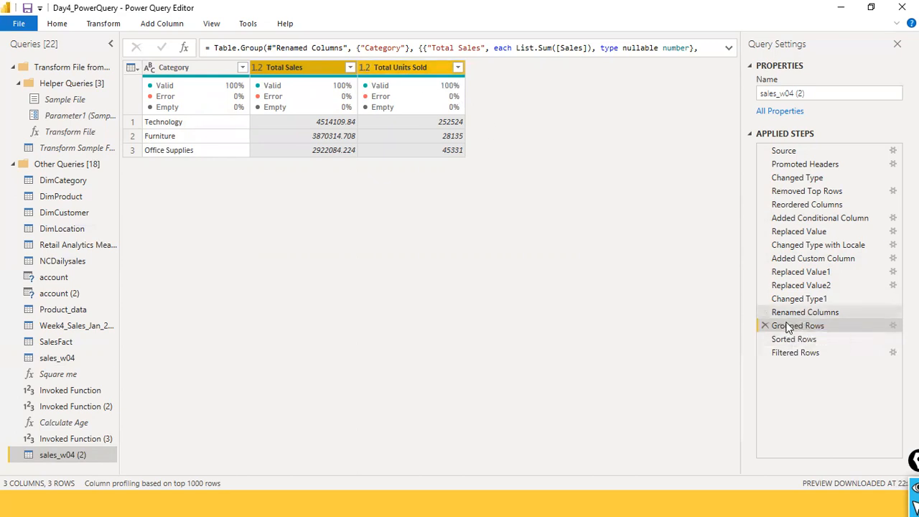
left_click(893, 326)
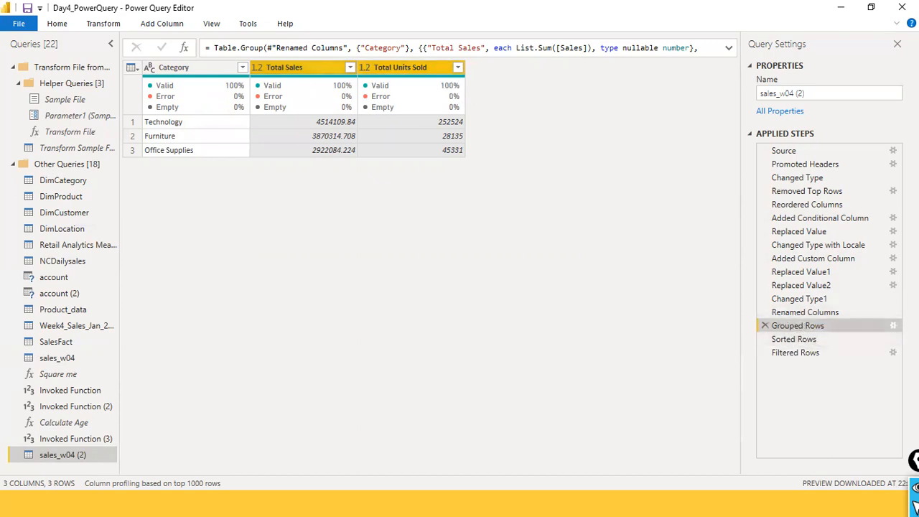
left_click(642, 375)
left_click(893, 326)
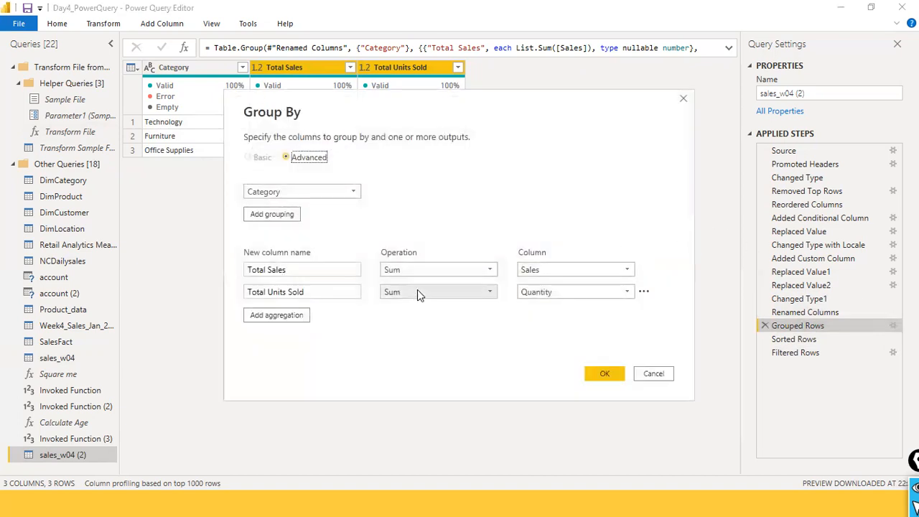
left_click(292, 314)
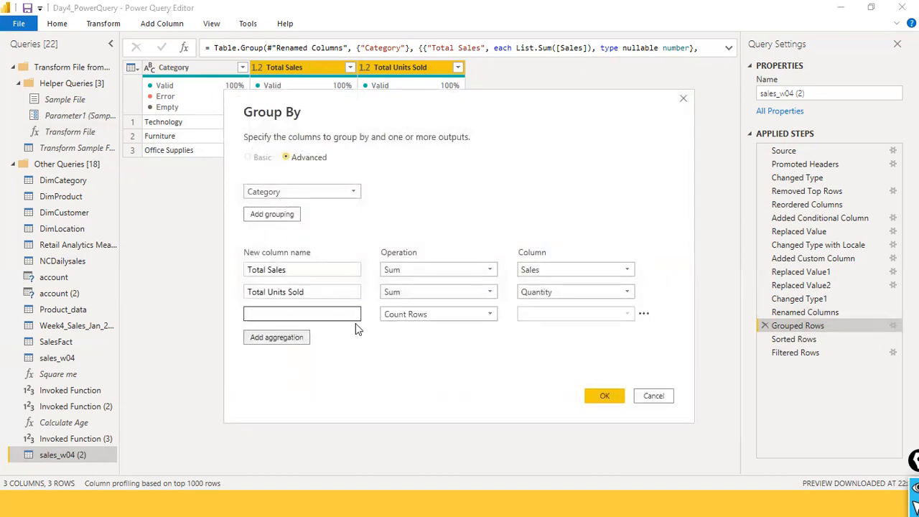
left_click(492, 315)
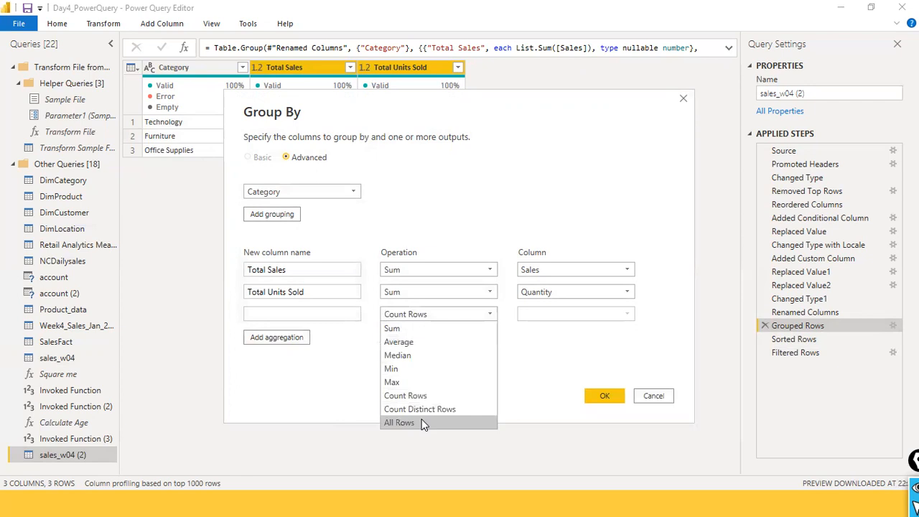
left_click(400, 422)
- Name the All Rows aggregation column Granular Detail and apply the grouping
left_click(326, 316)
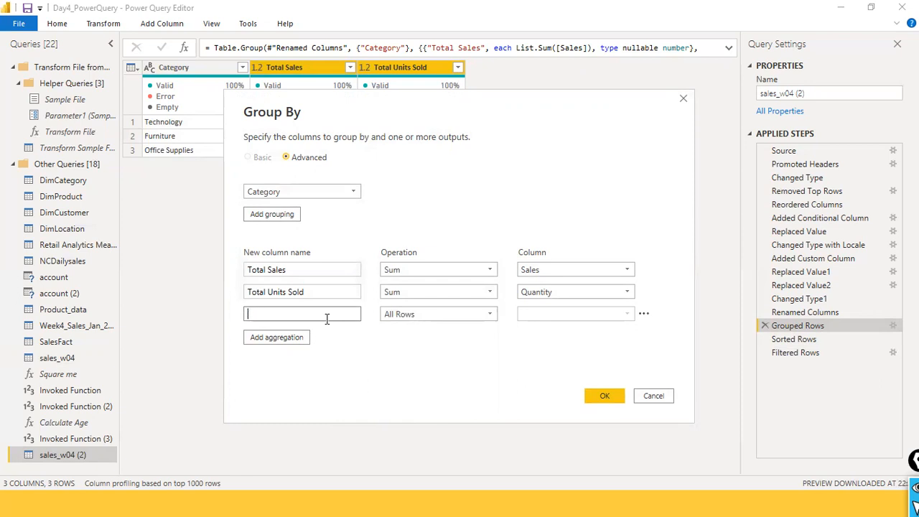
type("Granular Deta")
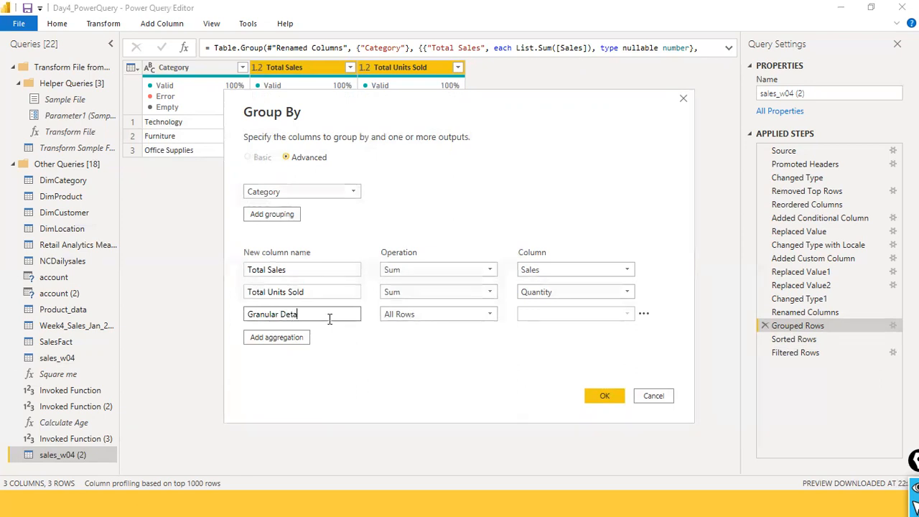
type("il")
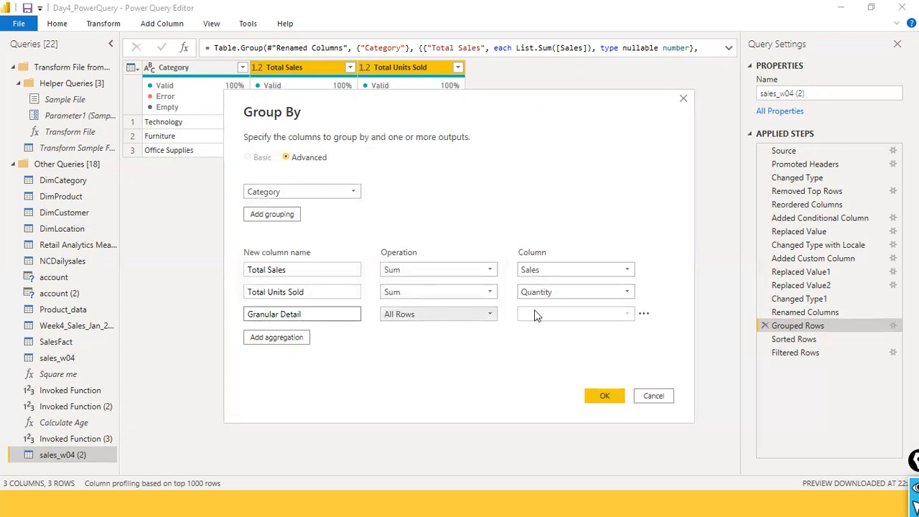
left_click(607, 398)
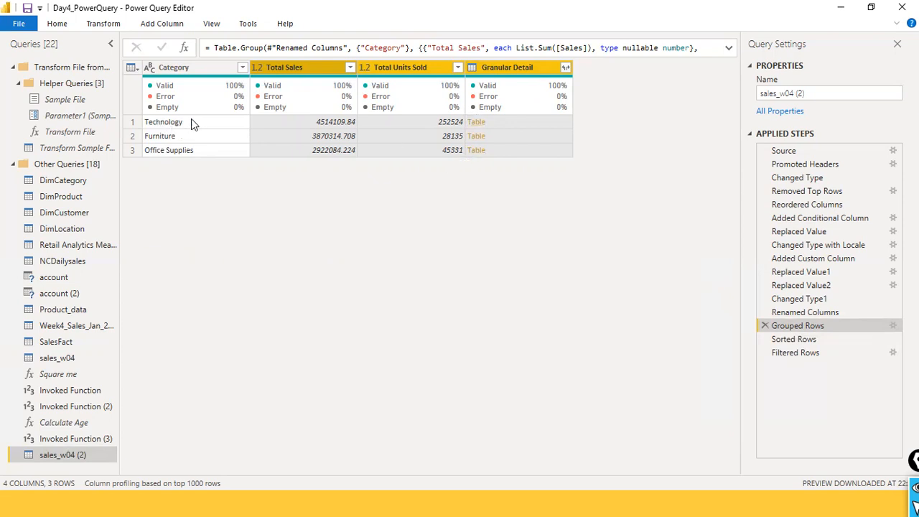
- Preview the Technology row's nested Granular Detail table and examine its order, product and sales columns
left_click(533, 127)
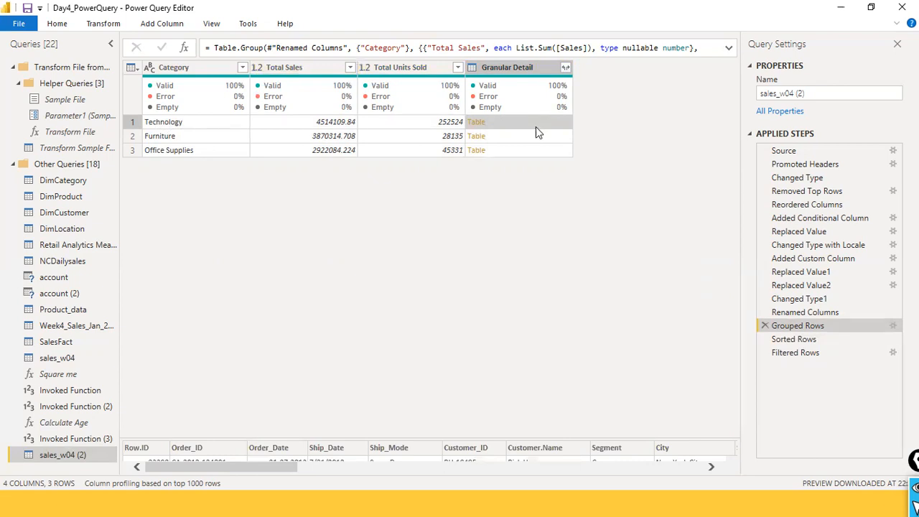
left_click_drag(471, 439, 488, 288)
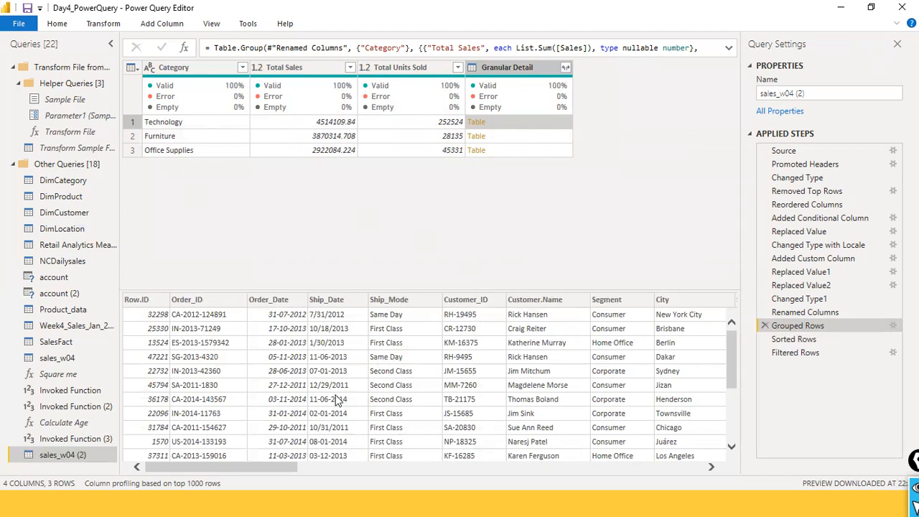
left_click_drag(252, 468, 481, 488)
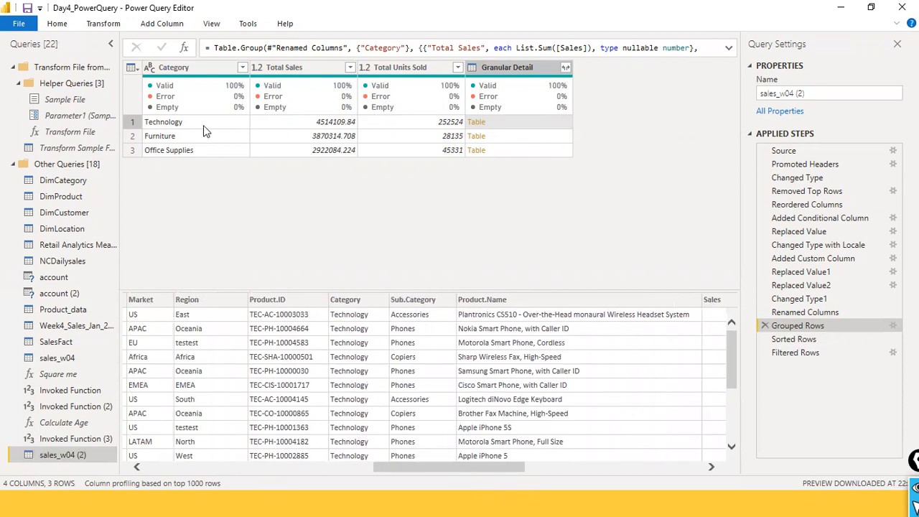
scroll(409, 380, "down", 3)
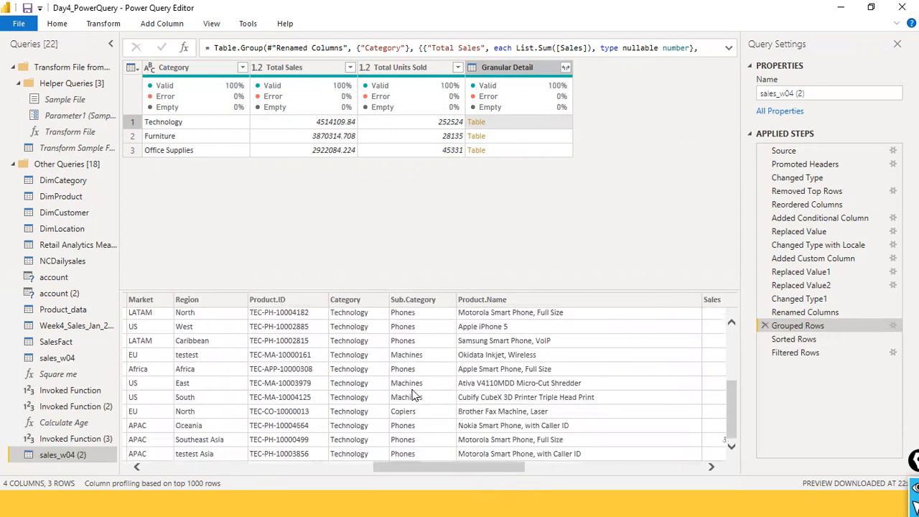
left_click_drag(458, 470, 508, 434)
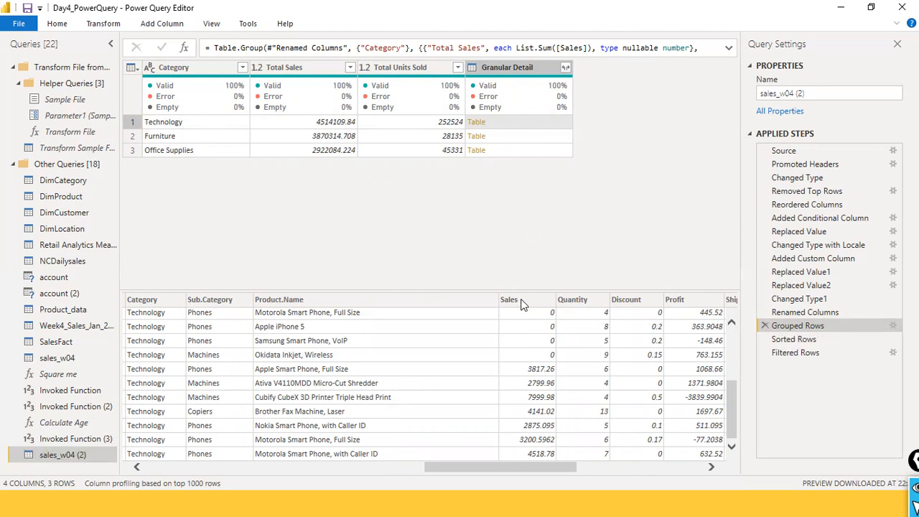
left_click_drag(525, 467, 266, 458)
left_click_drag(205, 454, 201, 457)
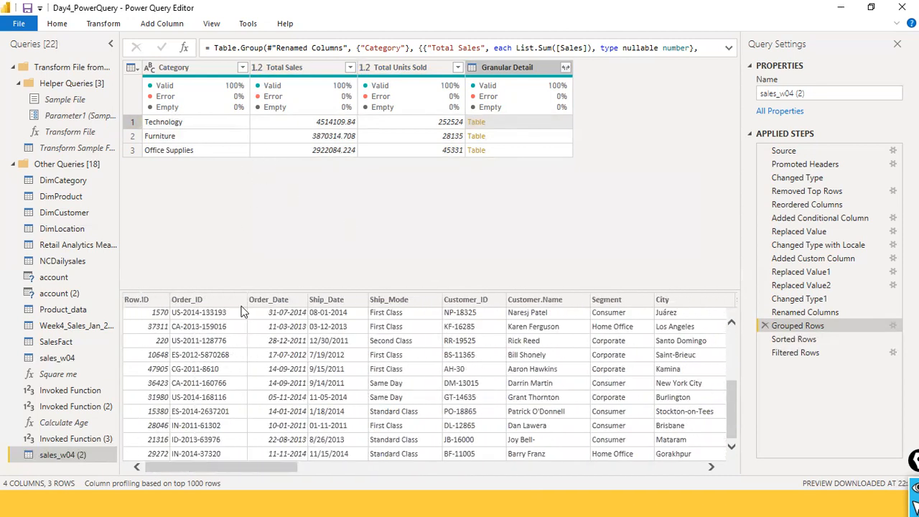
left_click_drag(229, 465, 474, 471)
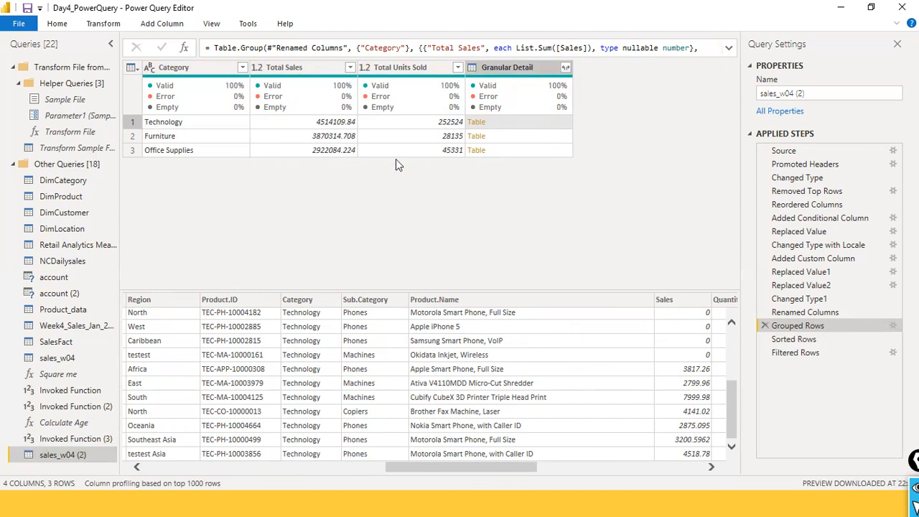
- Preview the nested Granular Detail tables of the Furniture and Office Supplies rows and examine their underlying records
left_click(535, 138)
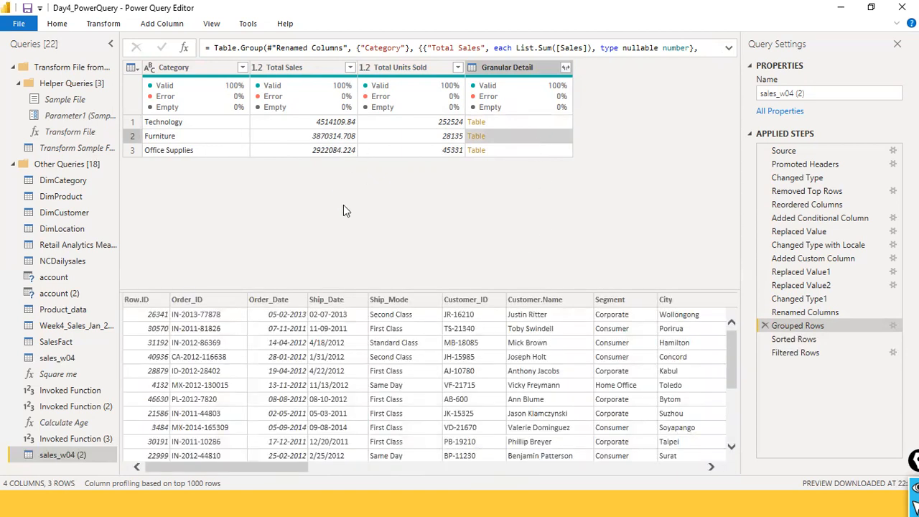
scroll(598, 374, "down", 2)
scroll(600, 379, "up", 2)
left_click_drag(288, 467, 689, 483)
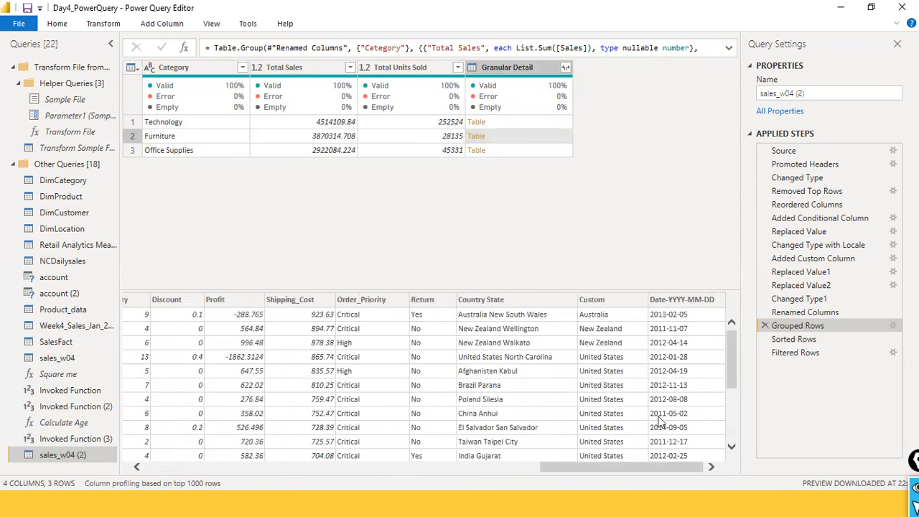
left_click_drag(586, 465, 510, 464)
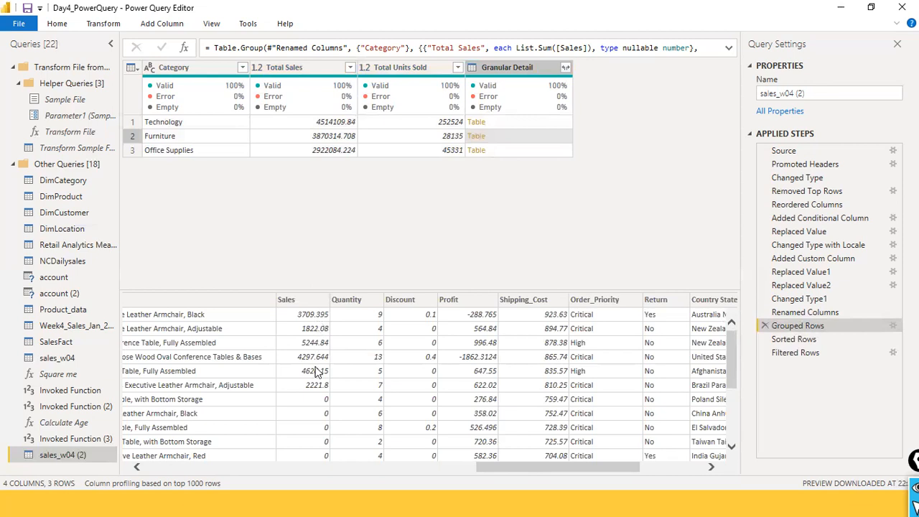
left_click_drag(525, 465, 143, 436)
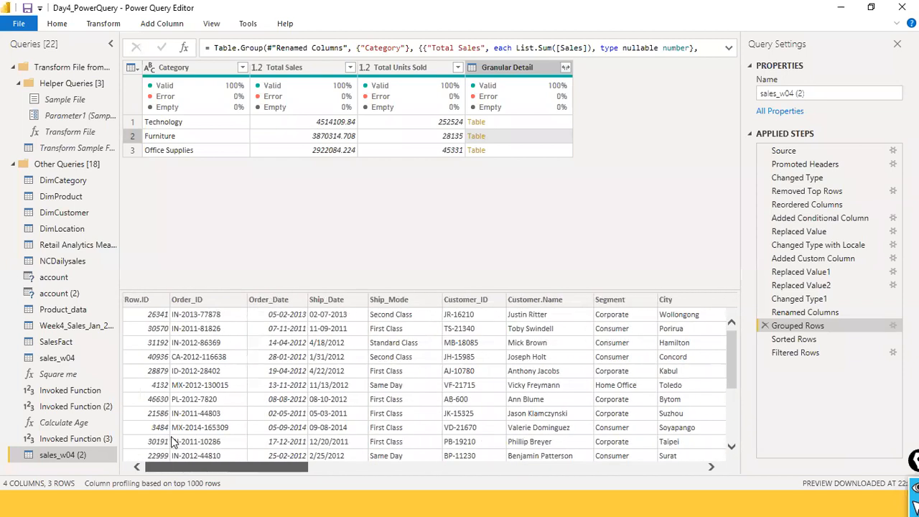
scroll(179, 437, "right", 5)
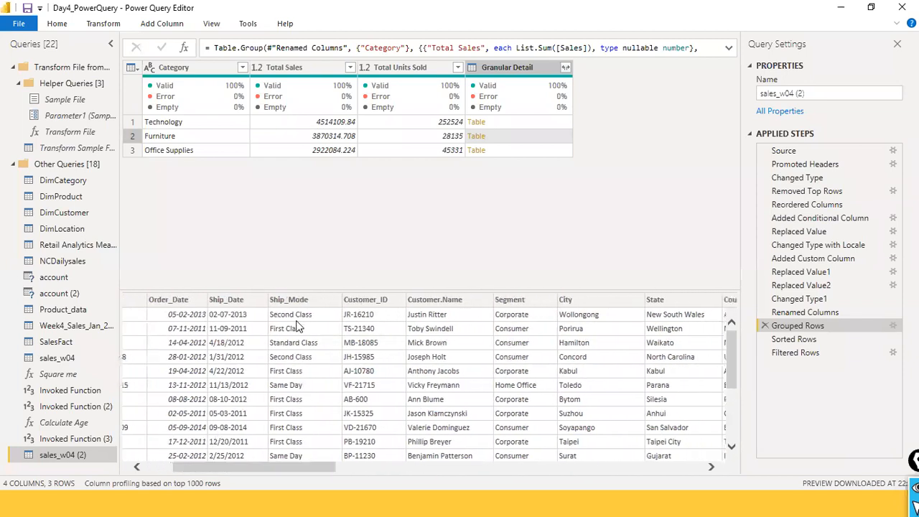
left_click_drag(277, 466, 643, 481)
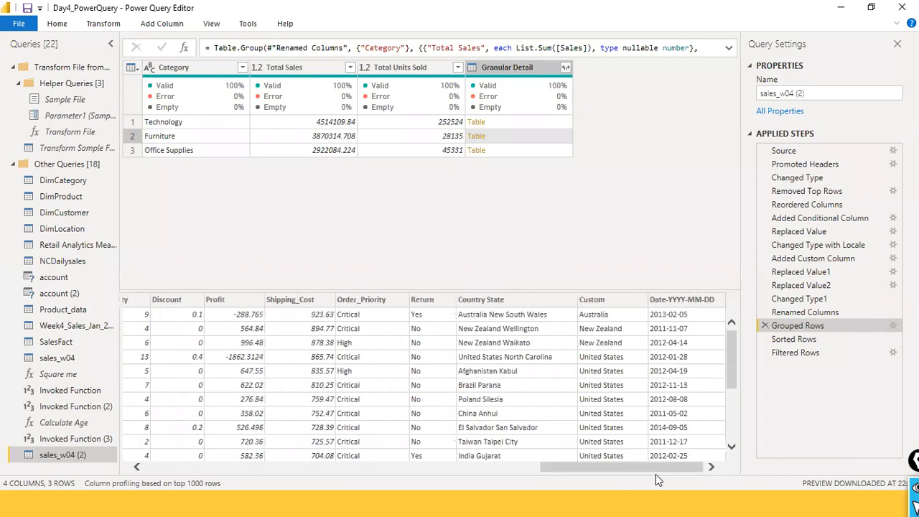
left_click(520, 150)
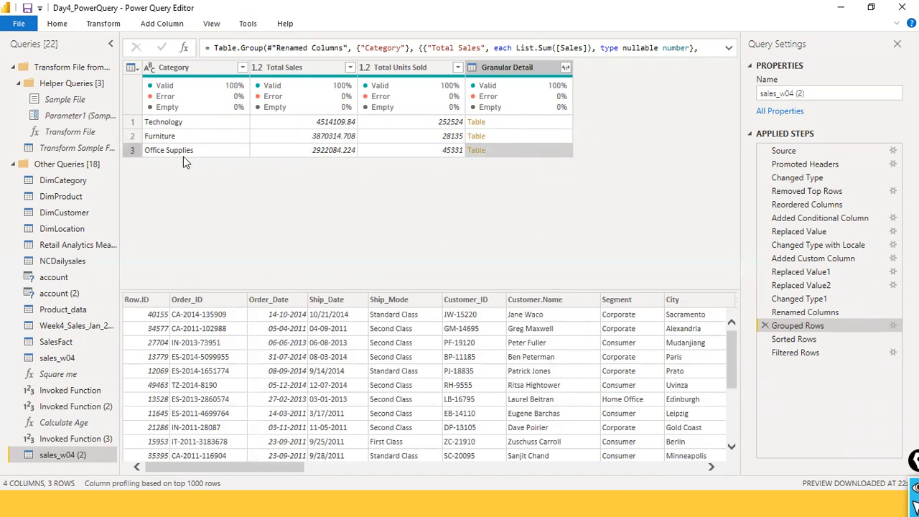
left_click(526, 149)
- Expand Granular Detail to only Category, Product.Name, Sales and Quantity with the original column name as prefix, inserting the step after Grouped Rows
left_click(565, 69)
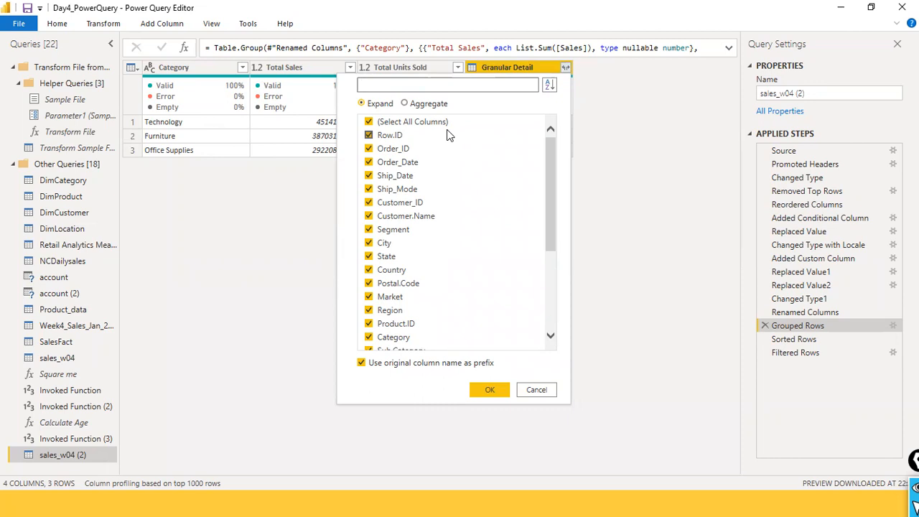
left_click(369, 123)
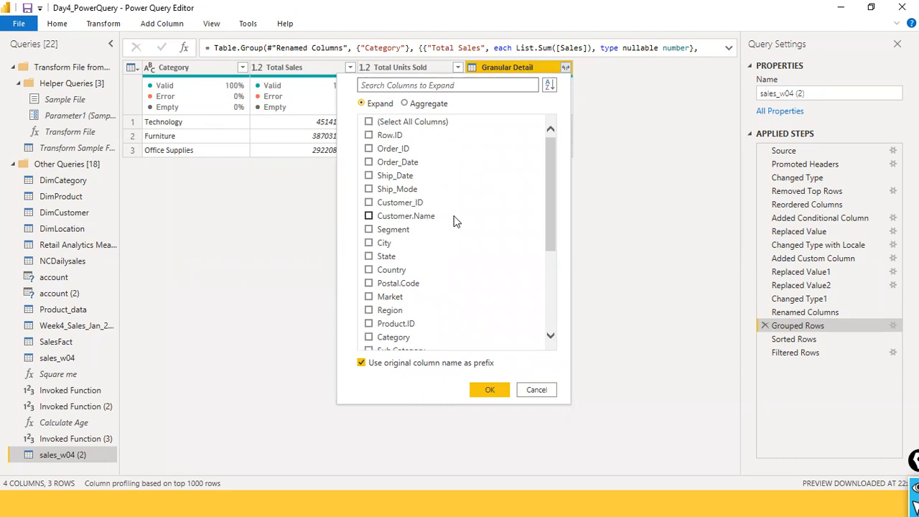
scroll(455, 221, "down", 3)
scroll(458, 215, "up", 1)
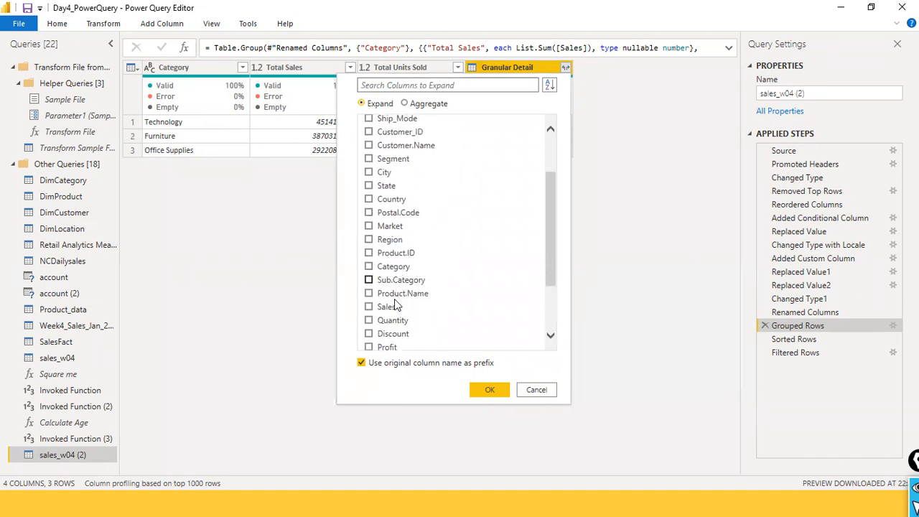
scroll(431, 259, "down", 2)
left_click(369, 237)
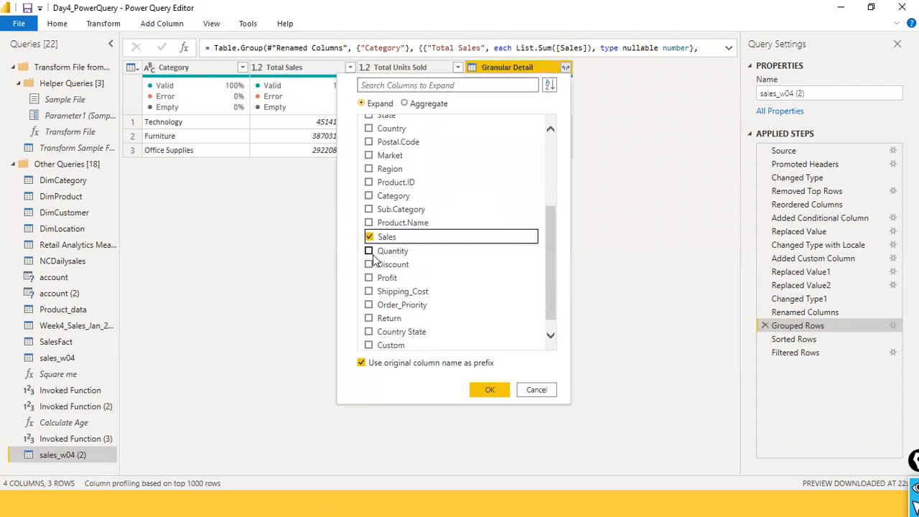
left_click(369, 251)
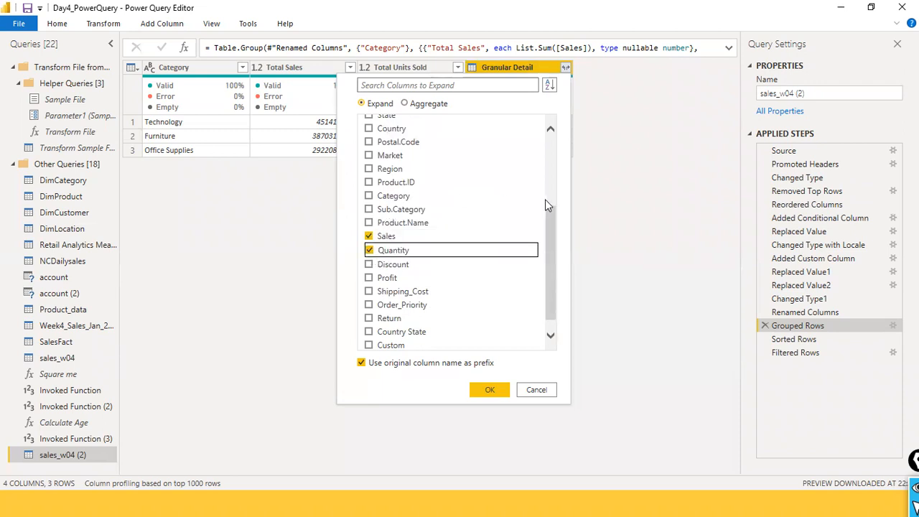
left_click(369, 196)
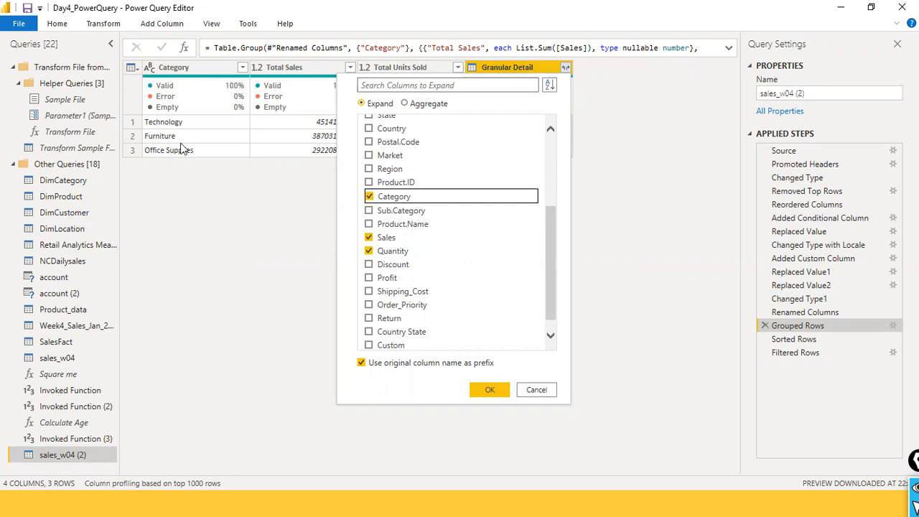
left_click(369, 224)
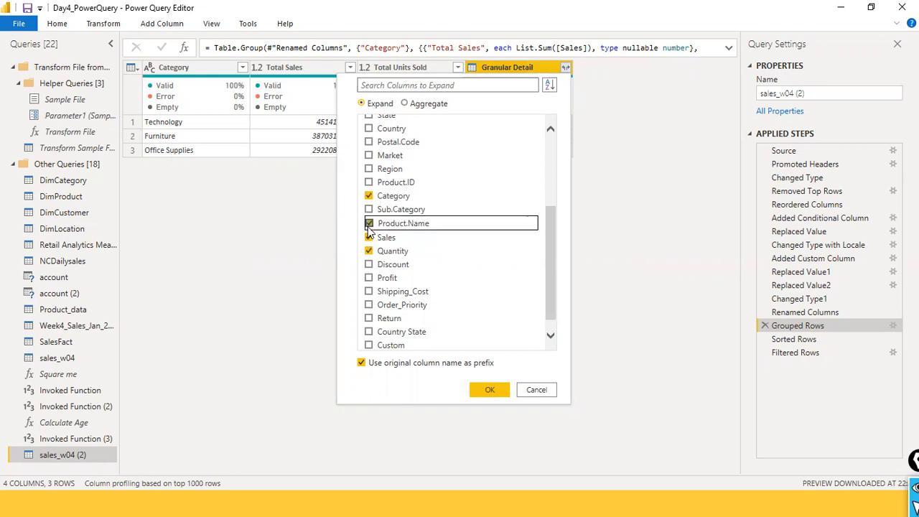
left_click(499, 388)
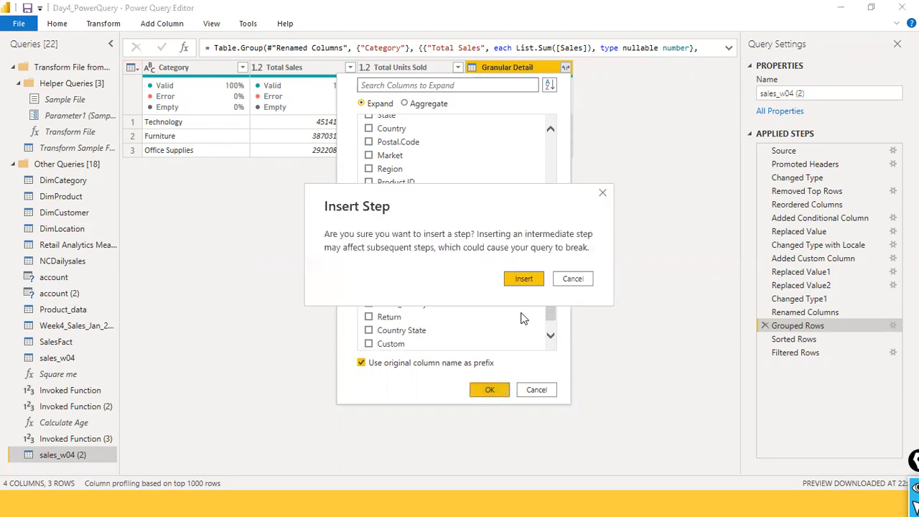
left_click(524, 281)
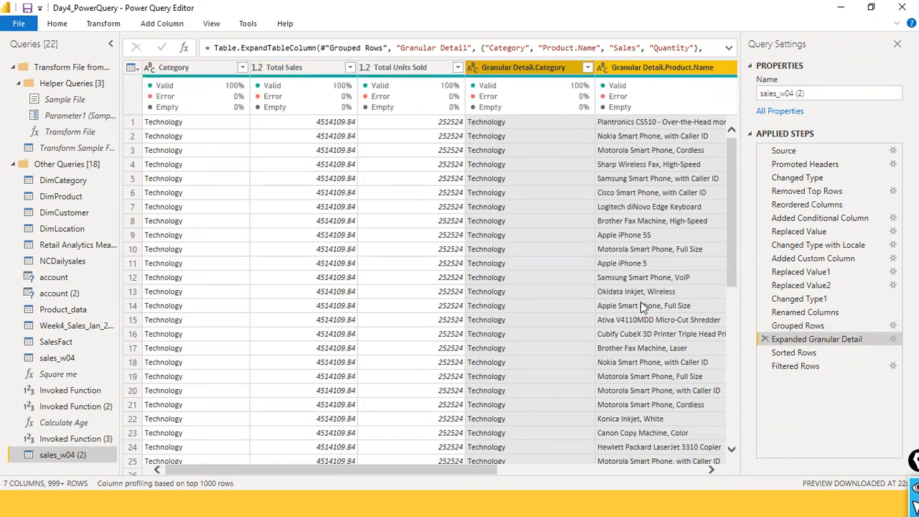
- Sort the expanded Granular Detail.Sales column in descending order, inserting the sort after the Expanded Granular Detail step
left_click_drag(407, 472, 673, 440)
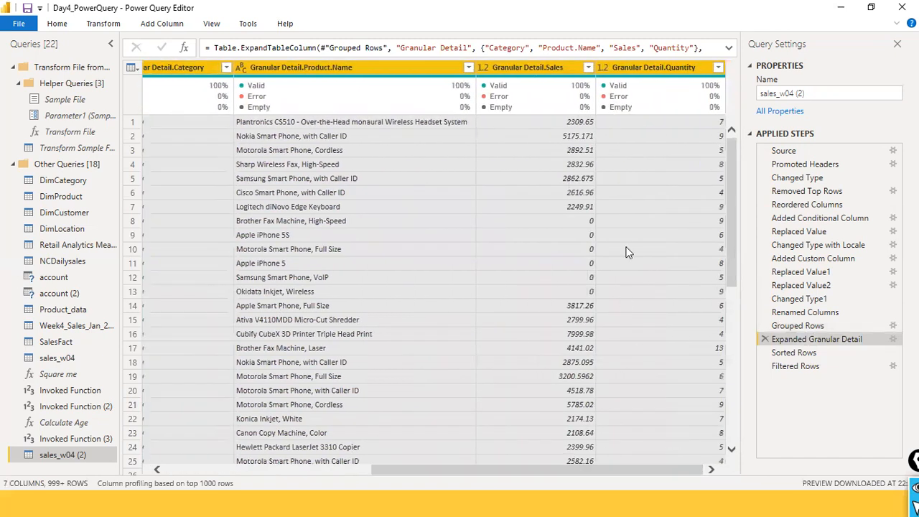
left_click(590, 67)
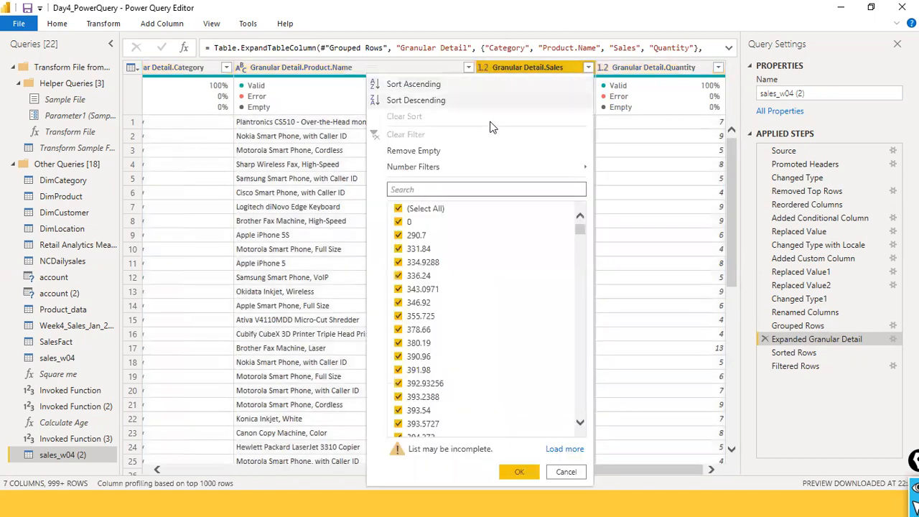
left_click(434, 100)
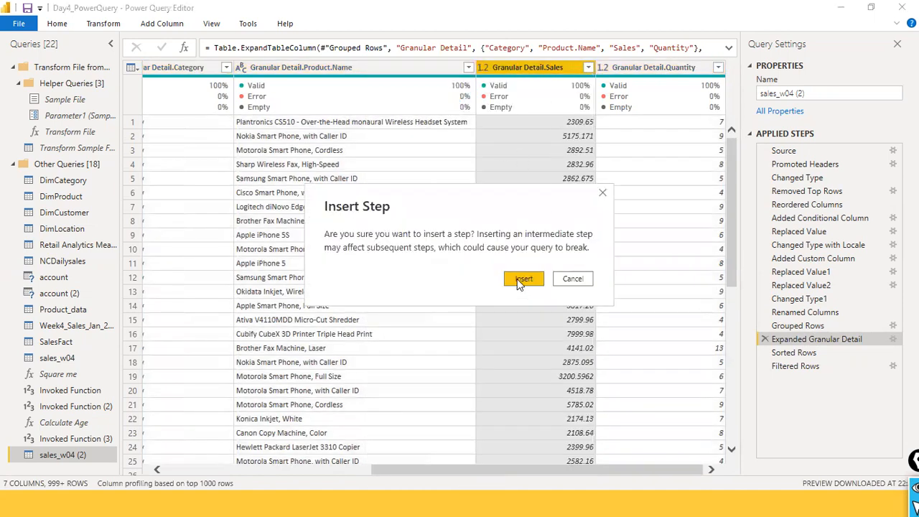
left_click(520, 280)
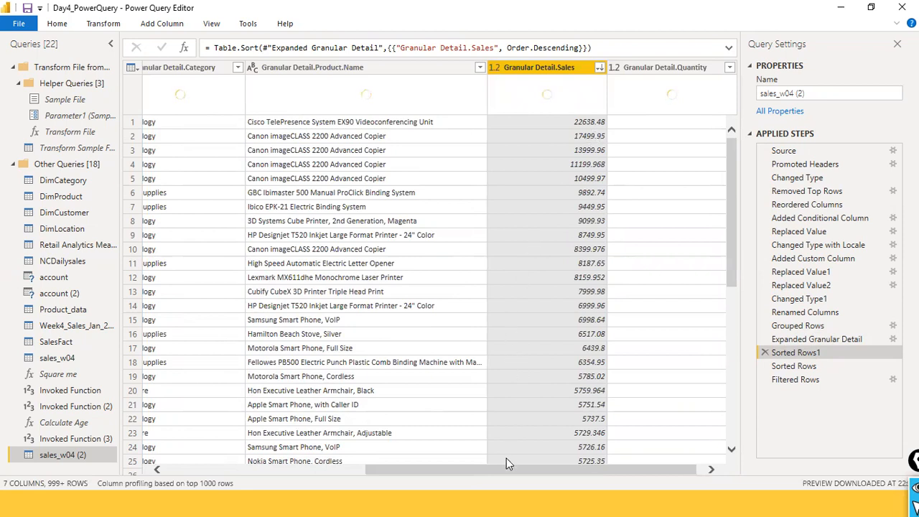
- Examine the sorted product-level rows, comparing category, product name, sales and quantity with the category totals
left_click_drag(500, 474, 372, 472)
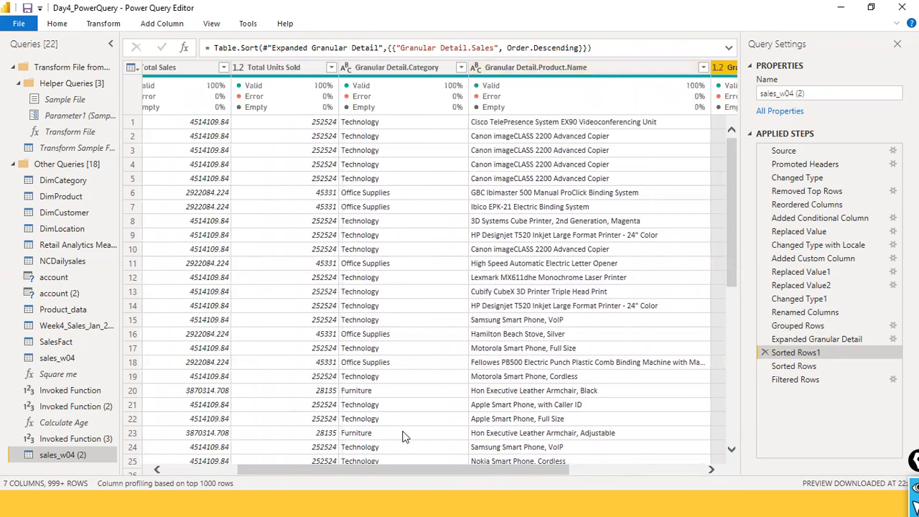
left_click(383, 460)
scroll(503, 201, "up", 4)
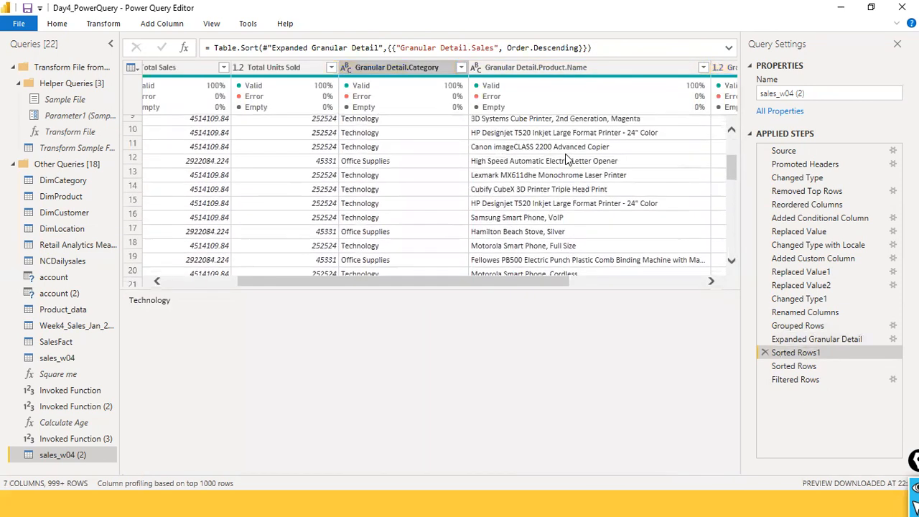
left_click_drag(599, 289, 544, 458)
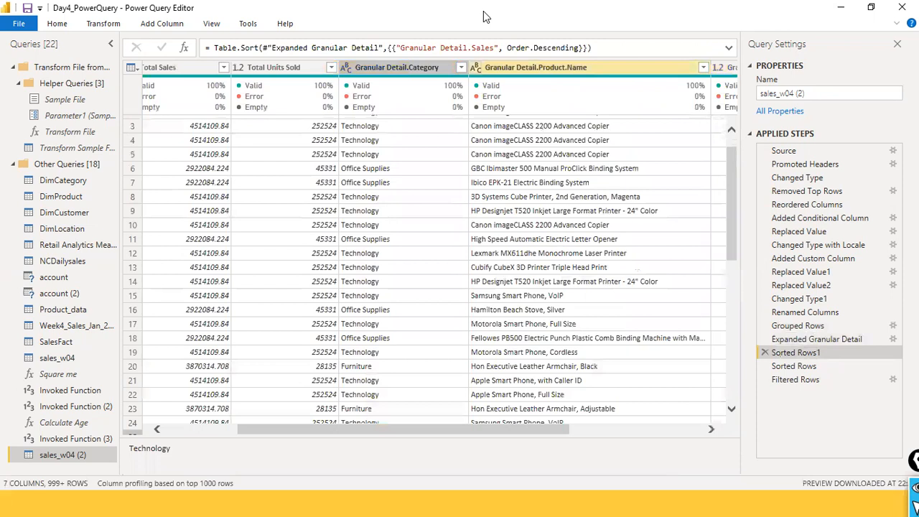
scroll(529, 137, "up", 1)
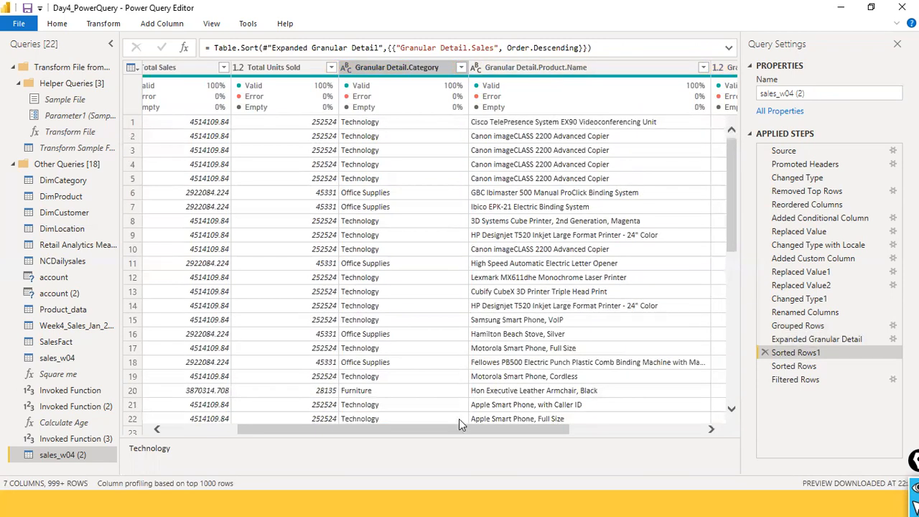
left_click_drag(495, 430, 559, 430)
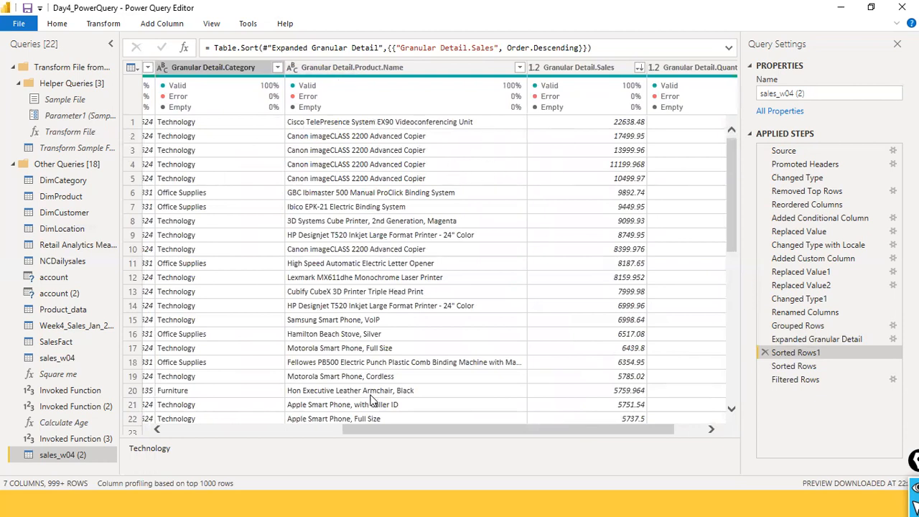
left_click(372, 423)
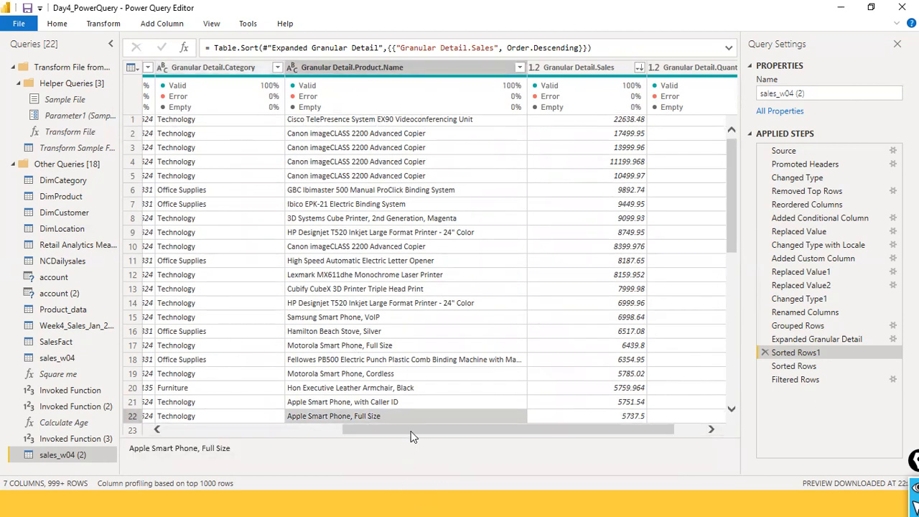
left_click_drag(410, 429, 111, 417)
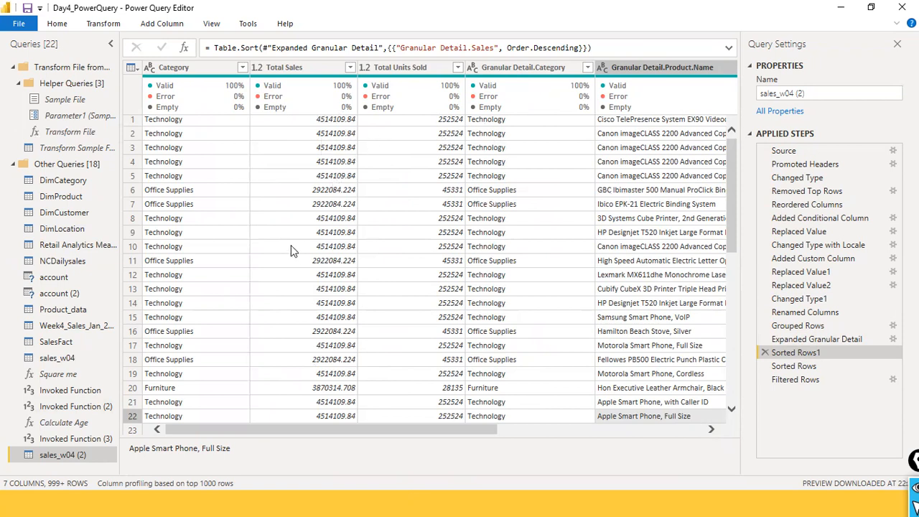
left_click_drag(342, 425, 698, 421)
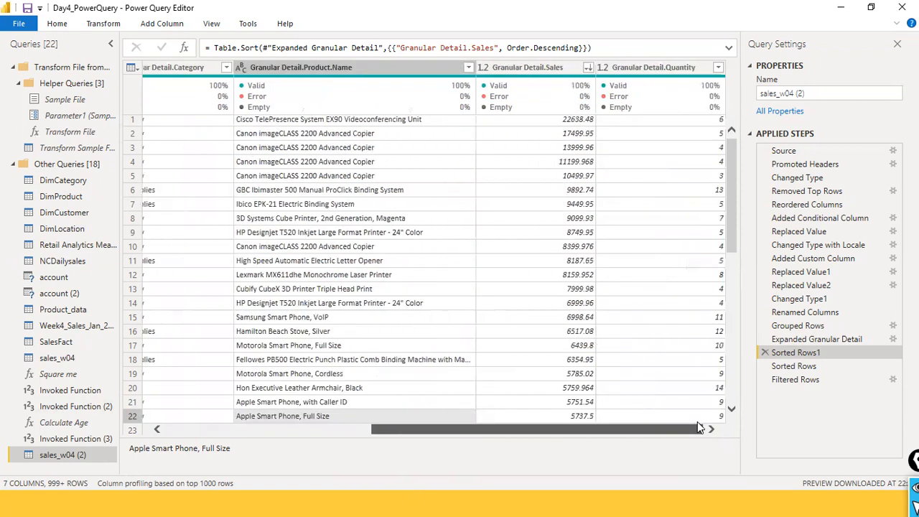
left_click_drag(613, 421, 673, 376)
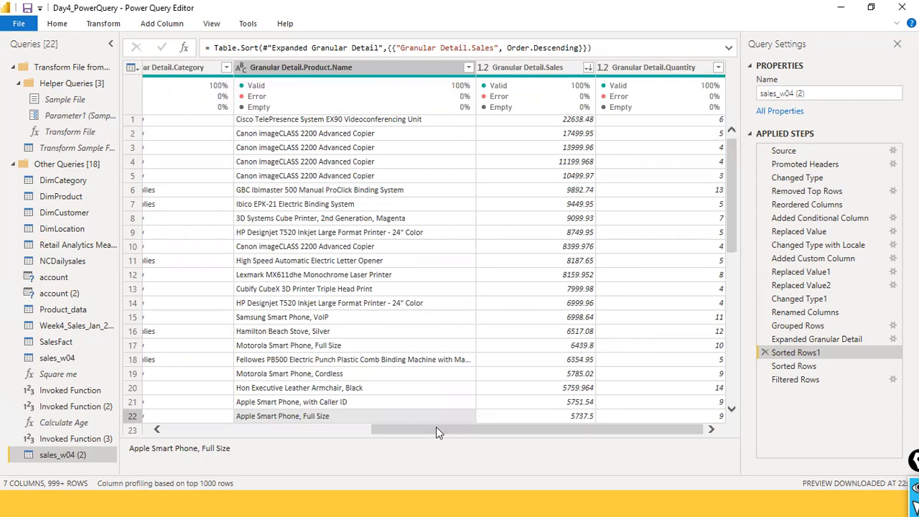
left_click_drag(414, 438, 158, 427)
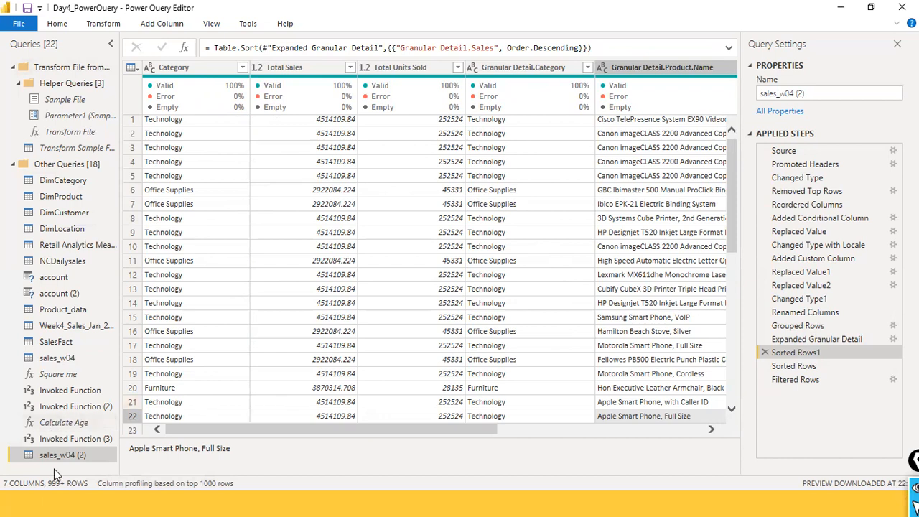
- Compare the output of the sales_w04 query with that of sales_w04 (2)
left_click(57, 359)
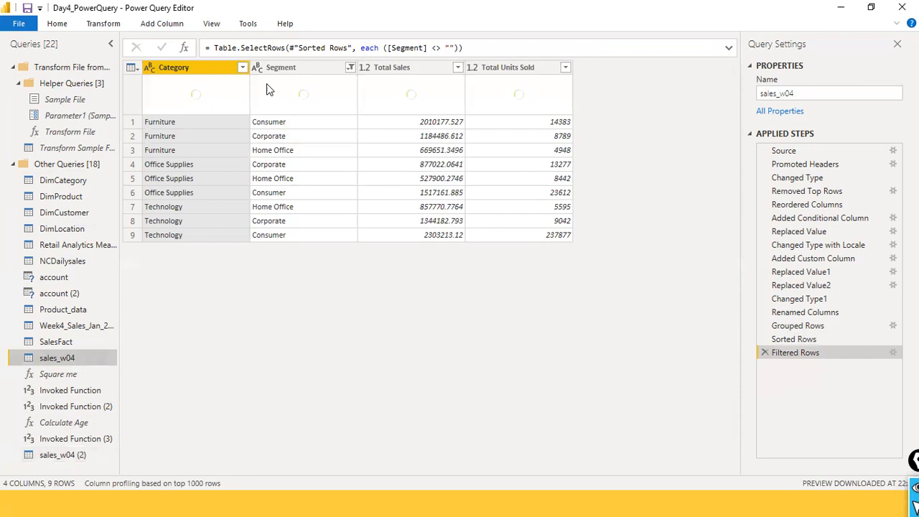
left_click(69, 457)
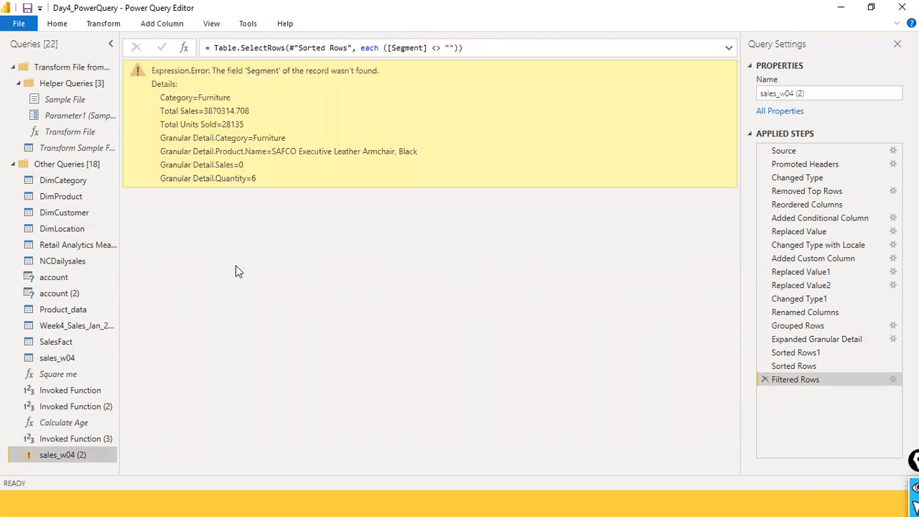
mouse_move(795, 353)
left_mouse_down()
mouse_move(794, 362)
mouse_move(803, 341)
left_mouse_up()
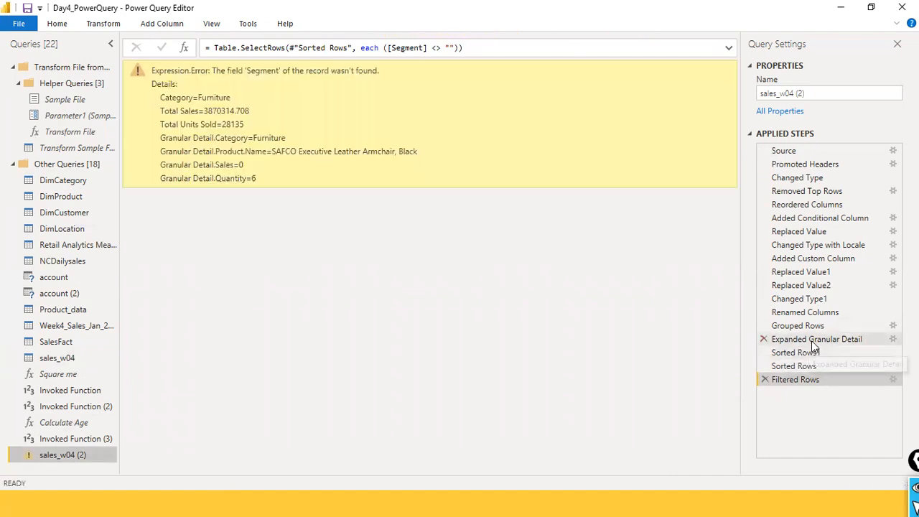
- Review the results of sales_w04 (2) from Grouped Rows through Sorted Rows and inspect its Group By aggregation settings
left_click(814, 327)
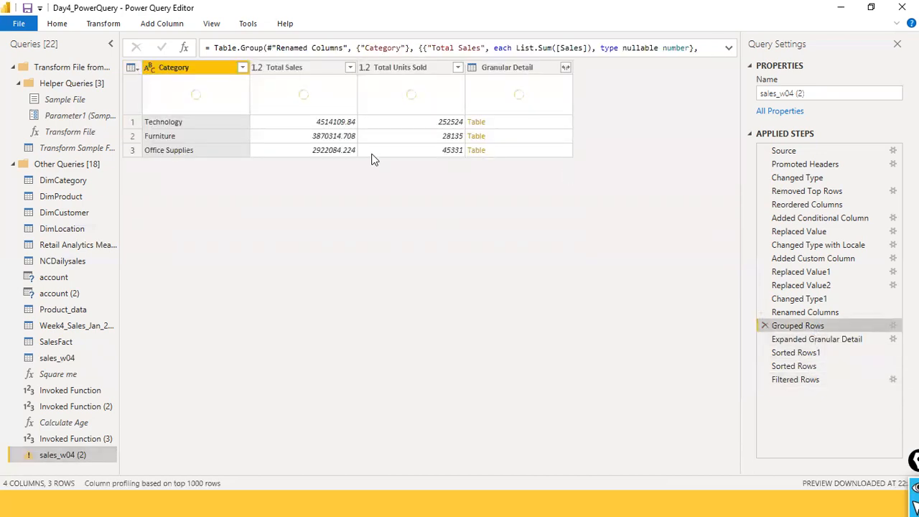
left_click(799, 343)
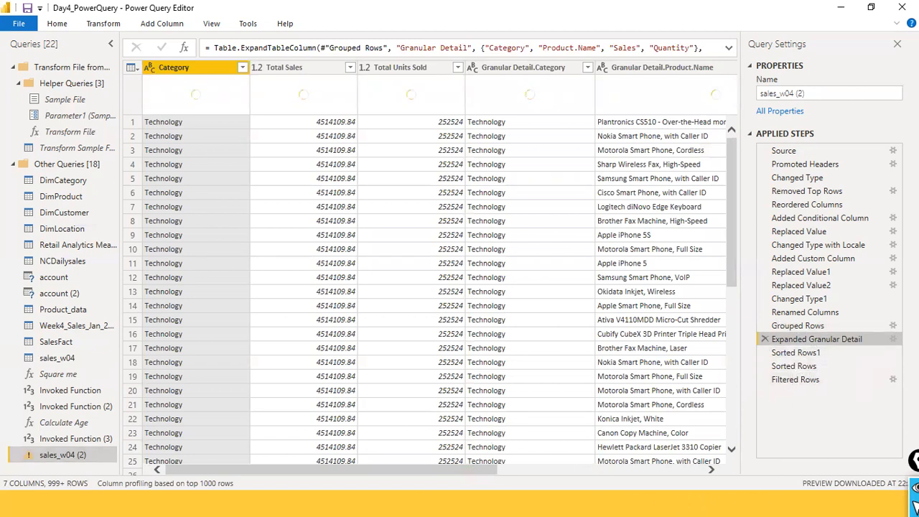
left_click(808, 354)
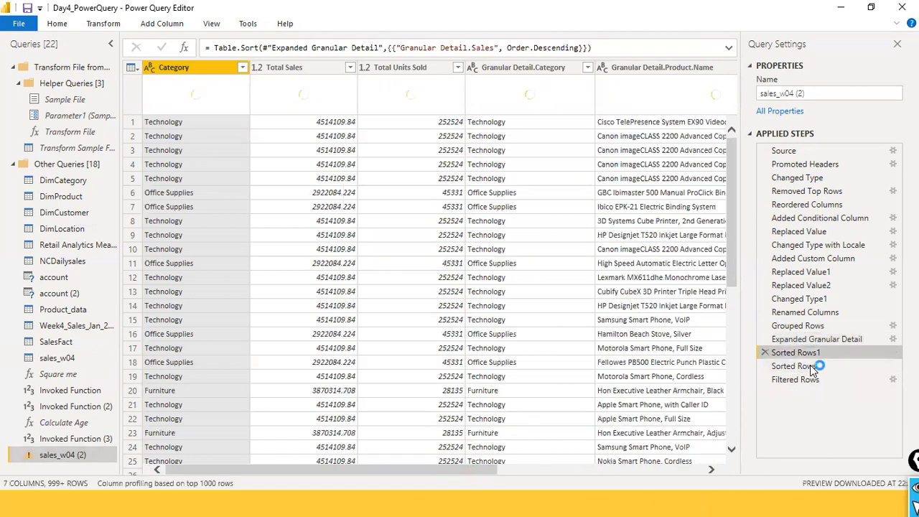
left_click(811, 368)
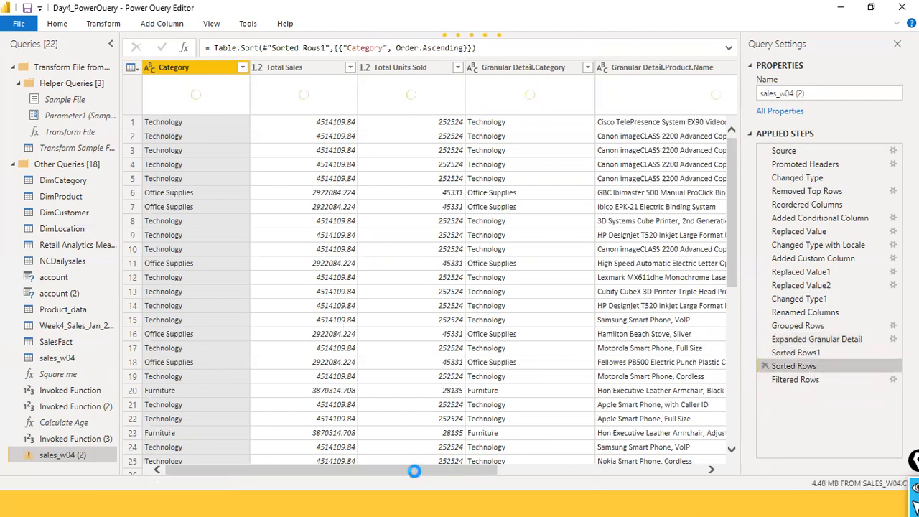
left_click_drag(414, 471, 718, 472)
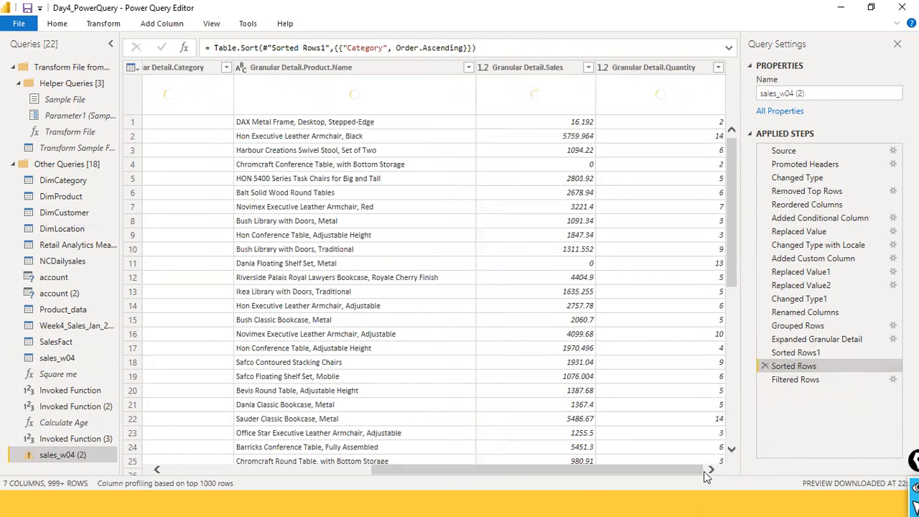
left_click_drag(388, 473, 2, 431)
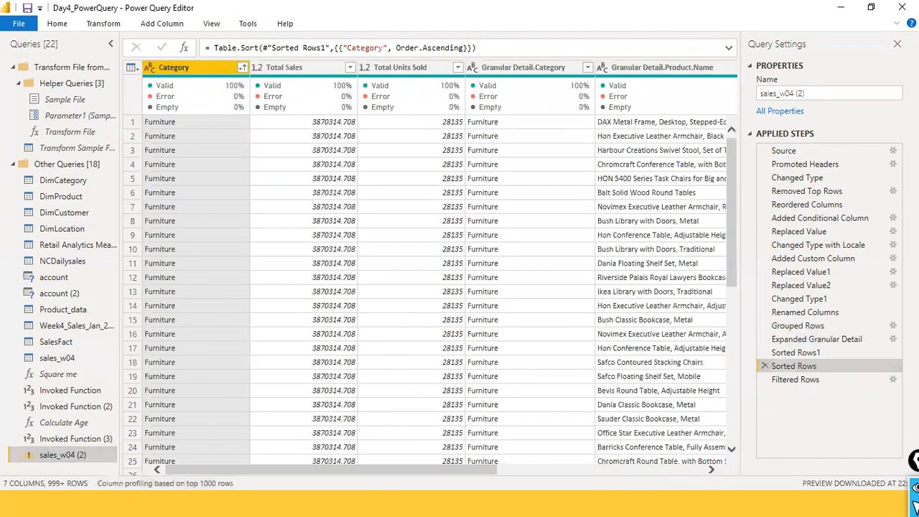
left_click(893, 327)
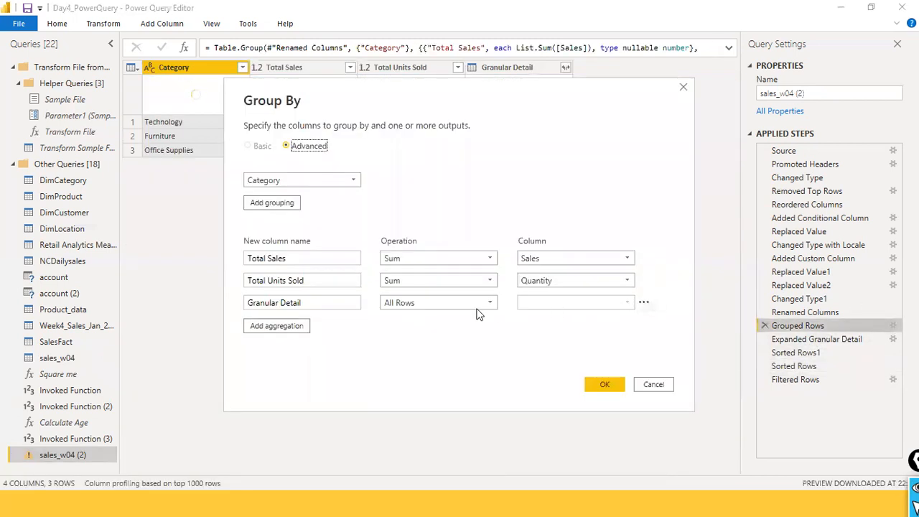
left_click(653, 384)
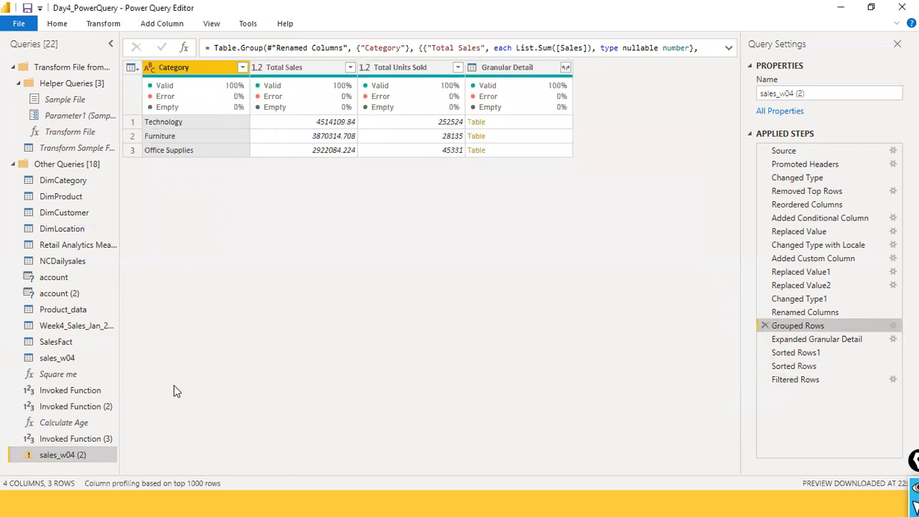
- Add an aggregation named "Total # of transcations" to the Grouped Rows step of sales_w04
left_click(57, 357)
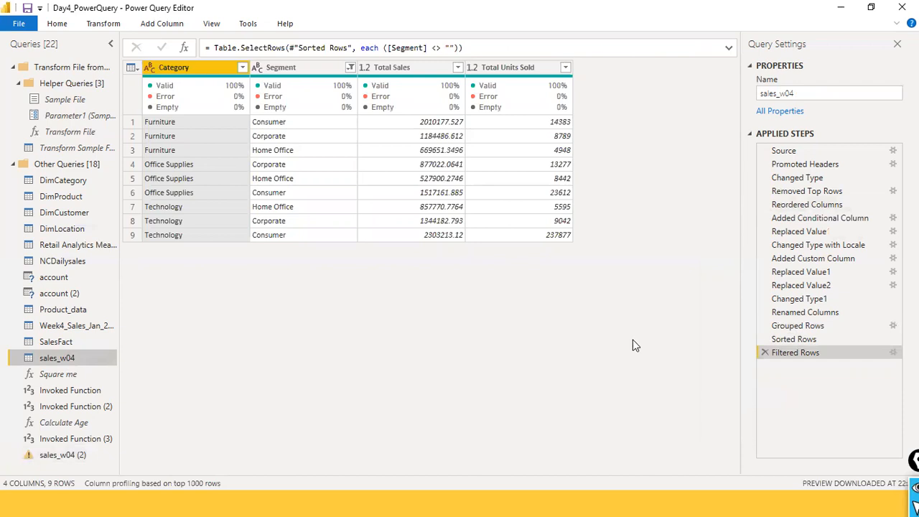
left_click(893, 326)
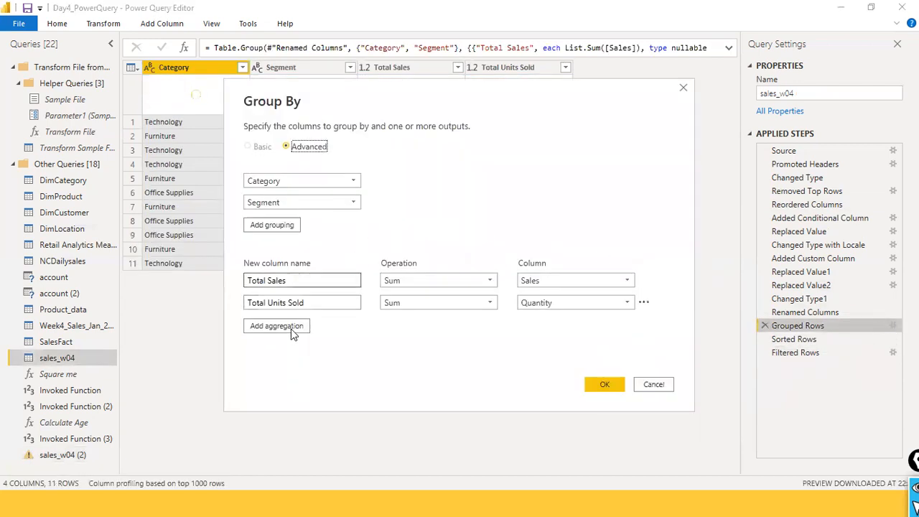
left_click(281, 327)
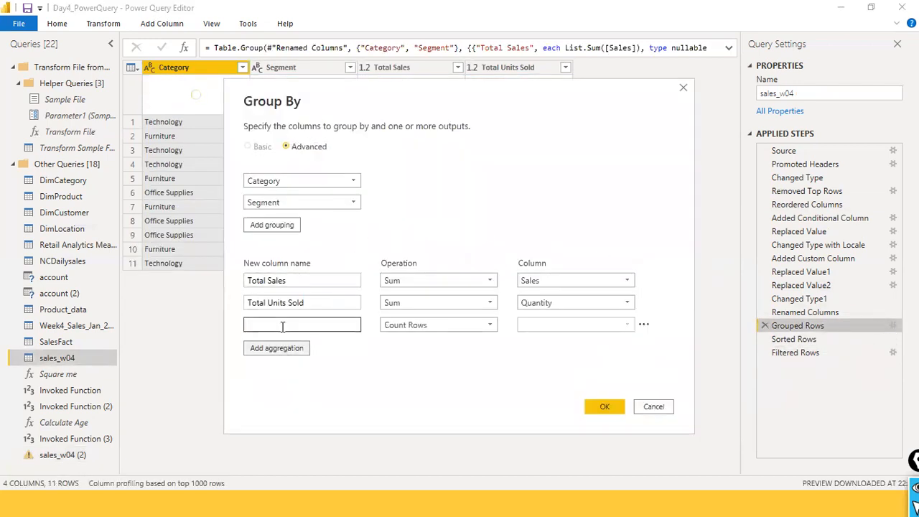
type("To")
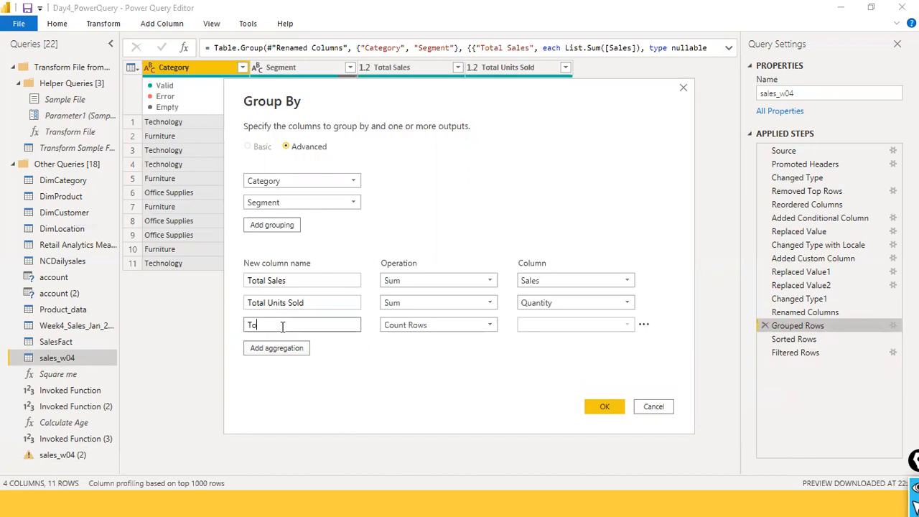
type("tal Nu")
key("BackSpace")
type("o")
key("BackSpace")
type("umber")
key("BackSpace")
key("BackSpace")
key("BackSpace")
key("BackSpace")
key("BackSpace")
key("BackSpace")
key("BackSpace")
type("# of transcations")
key("Tab")
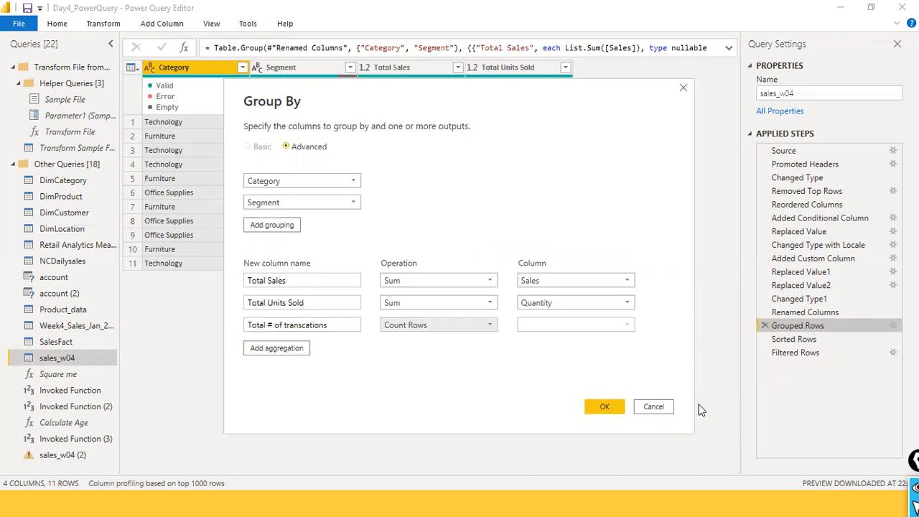
- Use Count Rows as the operation for the "Total # of transcations" aggregation and apply the grouping
left_click(491, 325)
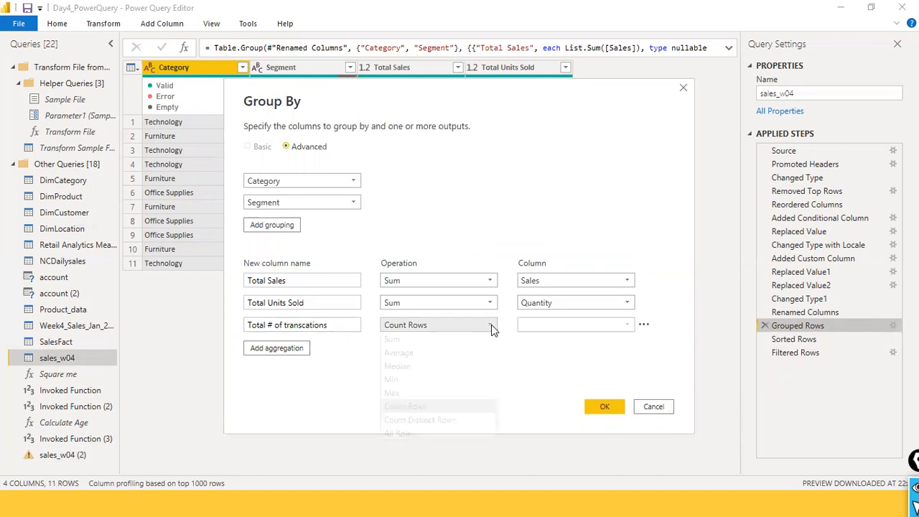
left_click(450, 404)
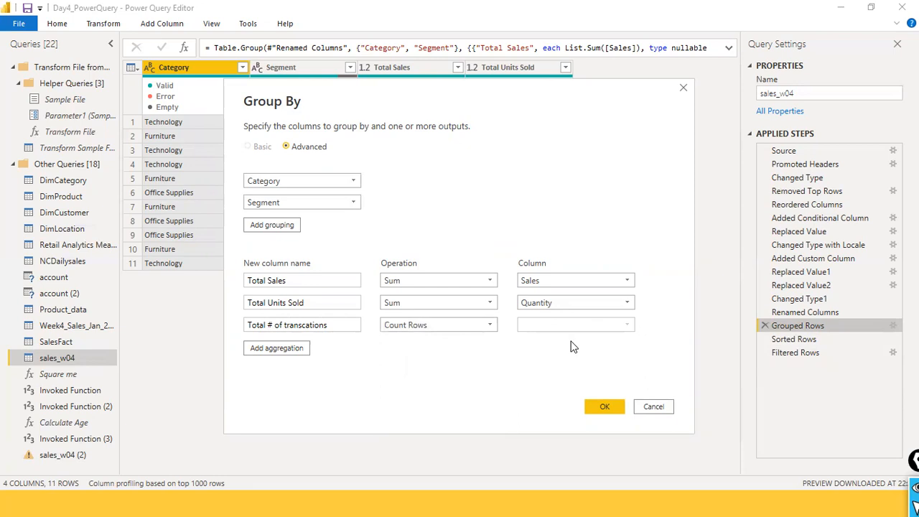
left_click(601, 407)
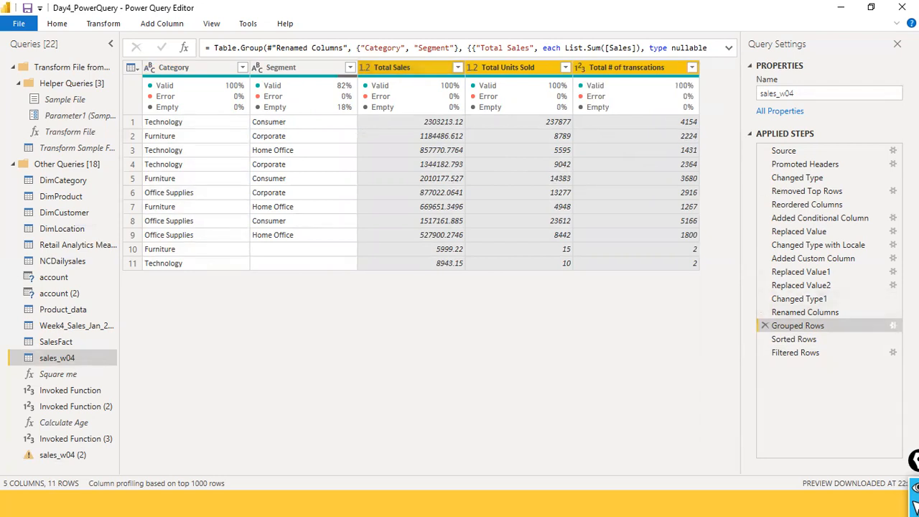
- Add a fourth aggregation to the Grouped Rows step, reusing the name "Total # of transcations"
left_click(893, 325)
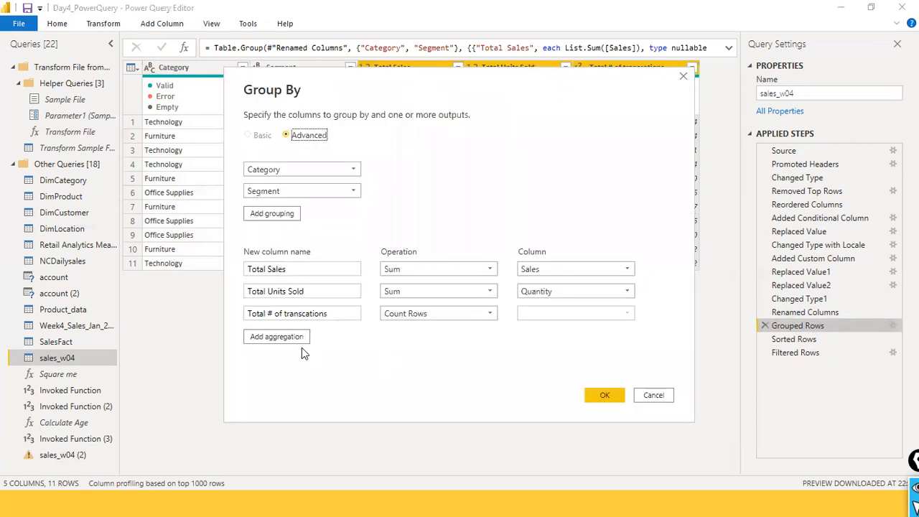
left_click(279, 335)
left_click(329, 316)
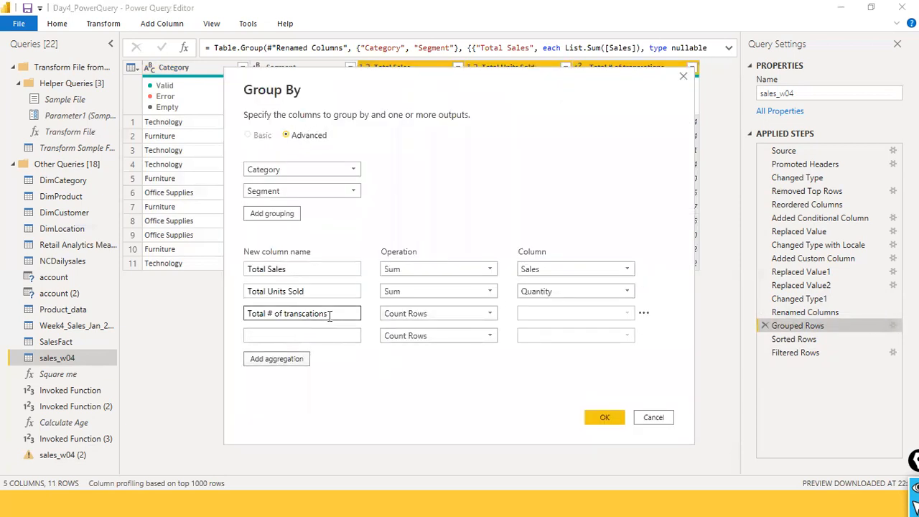
triple_click(329, 316)
key("ctrl+c")
left_click(307, 337)
key("ctrl+v")
key("Left")
key("Left")
key("Left")
key("Left")
key("Left")
key("Left")
key("Left")
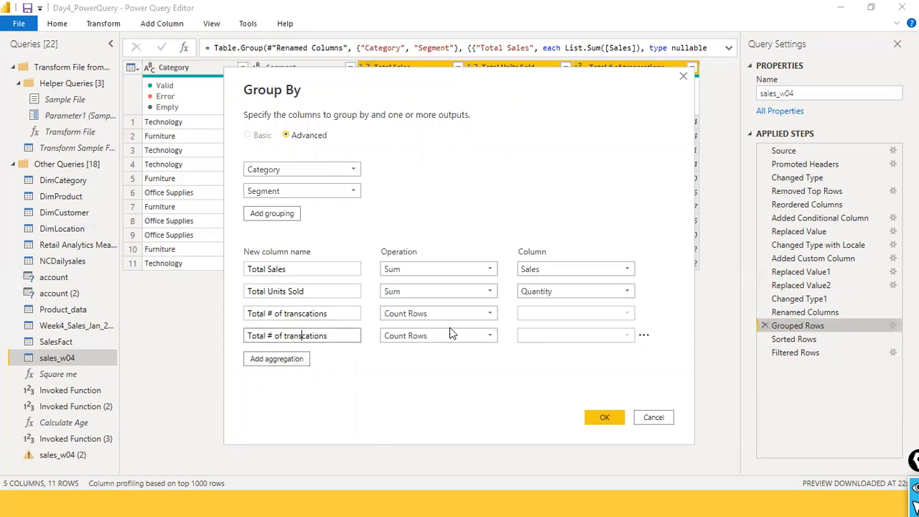
- Correct the new aggregation's name and make it "Total Distinct # of transactions"
key("Delete")
key("Right")
type("c")
key("End")
type("Distinct")
key("ctrl+shift+Left")
key("BackSpace")
key("ctrl+Left")
key("ctrl+Left")
key("ctrl+Left")
type("Distinct")
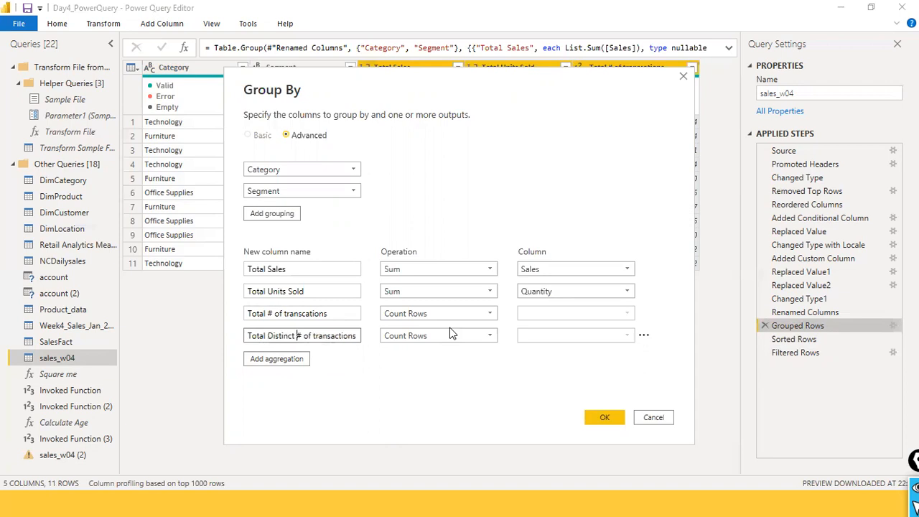
- Use Count Distinct Rows as the operation for the "Total Distinct # of transactions" aggregation and apply the grouping
left_click(490, 335)
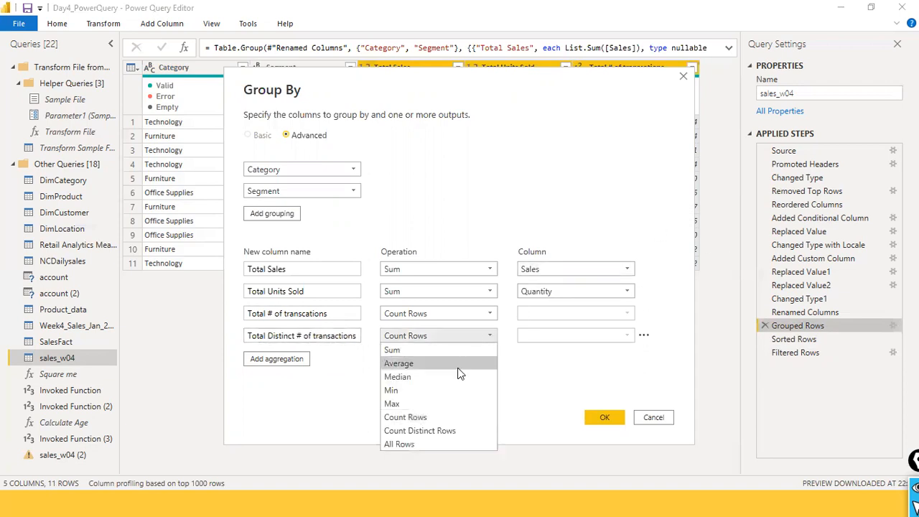
left_click(437, 432)
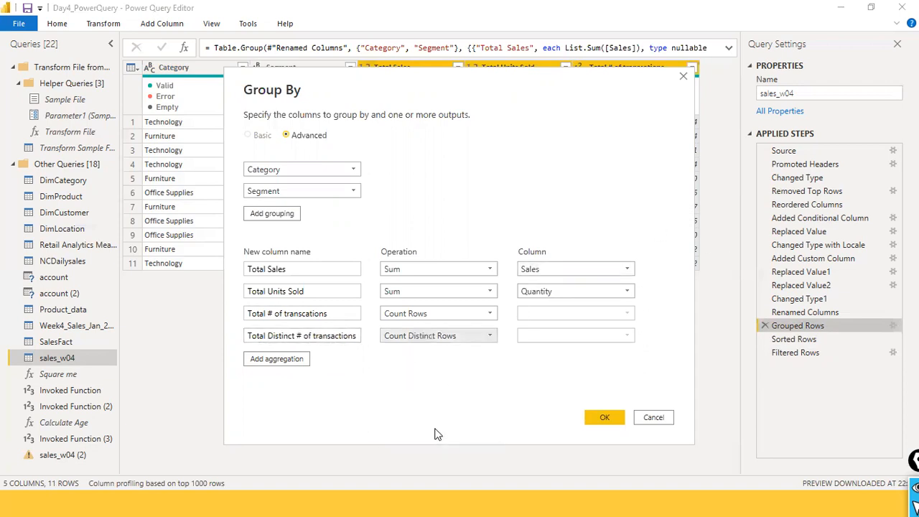
left_click(605, 417)
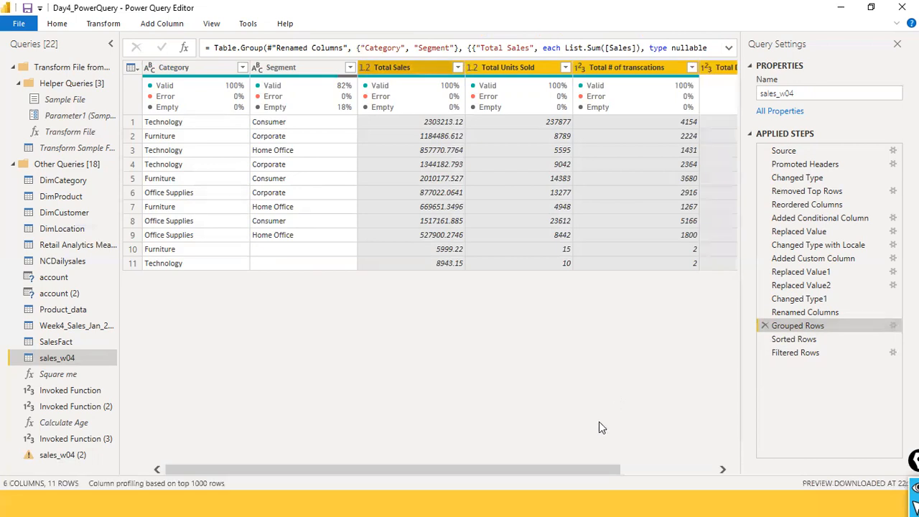
- Compare the Total # of transcations and Total Distinct # of transactions columns for each Category and Segment
left_click_drag(559, 468, 663, 466)
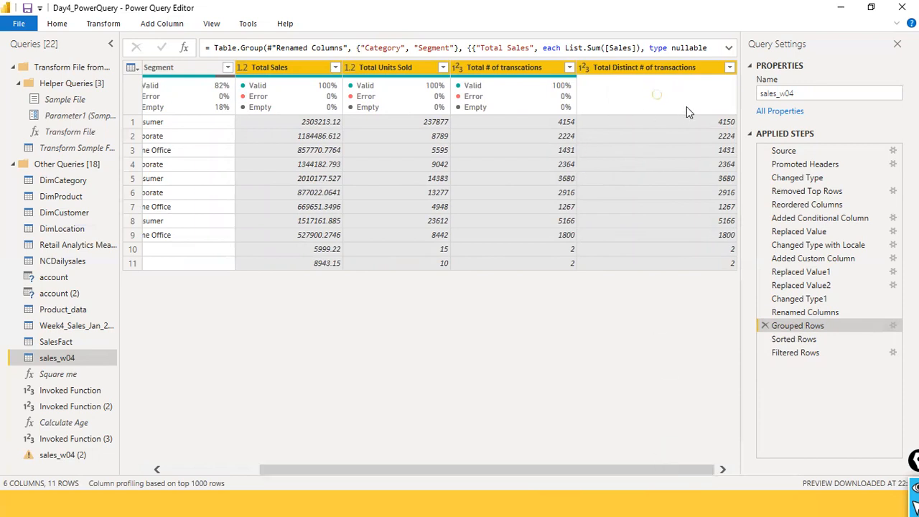
mouse_move(686, 106)
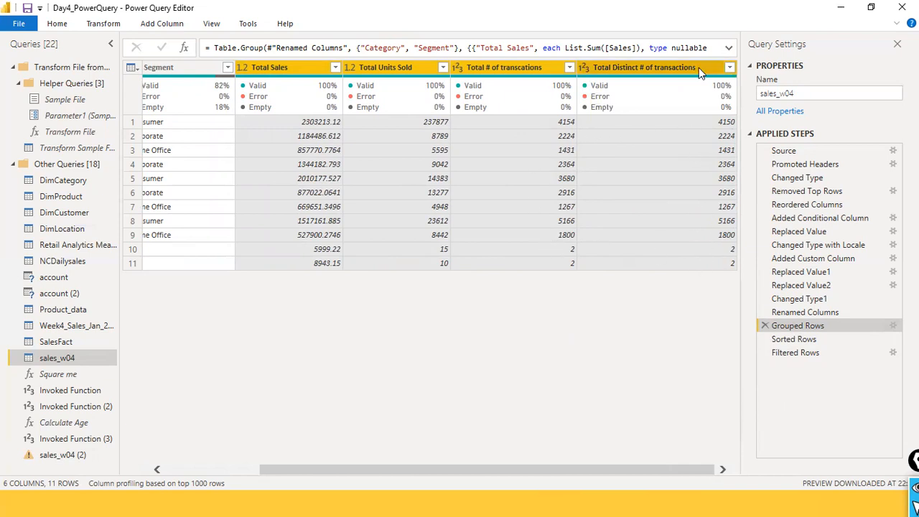
mouse_move(655, 80)
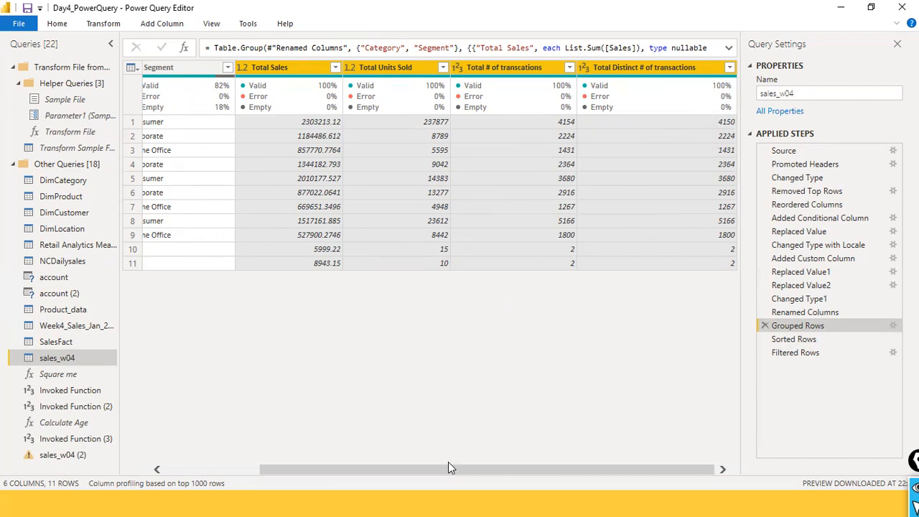
left_click(245, 469)
left_click_drag(242, 470, 309, 451)
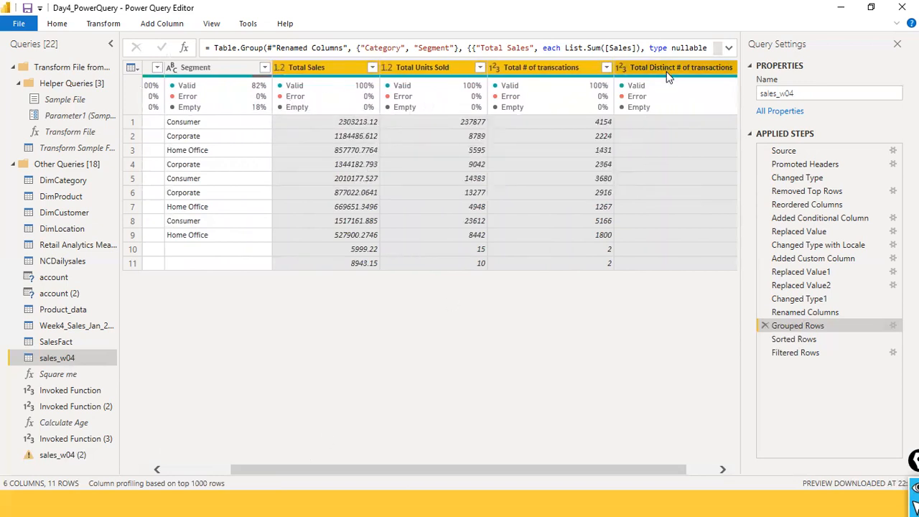
mouse_move(681, 98)
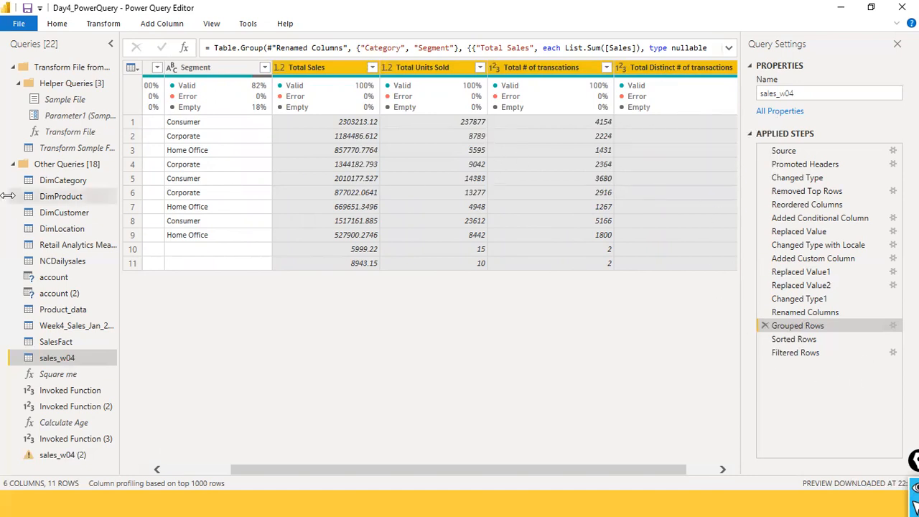
- Apply the query changes and close Power Query Editor
left_click(19, 23)
left_click(31, 51)
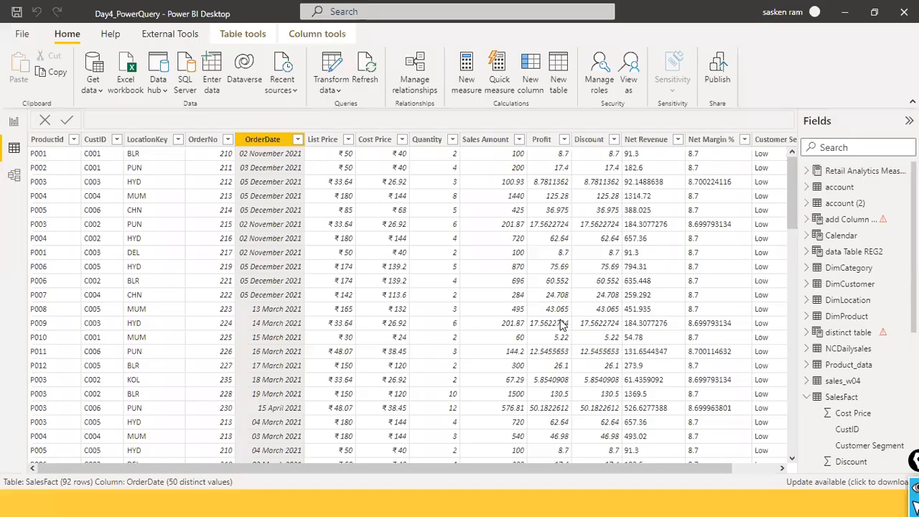
- Switch to Chrome and open the Power BI service at app.powerbi.com
key("super")
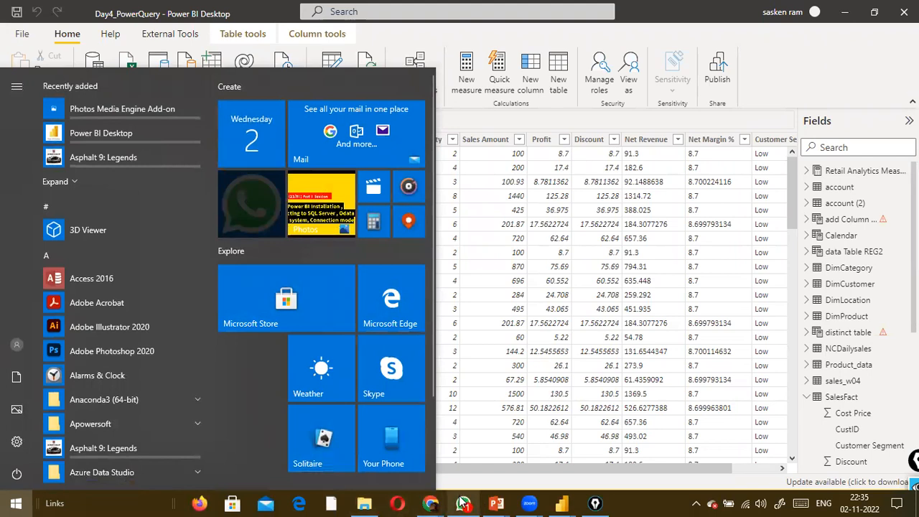
mouse_move(431, 503)
left_click(440, 459)
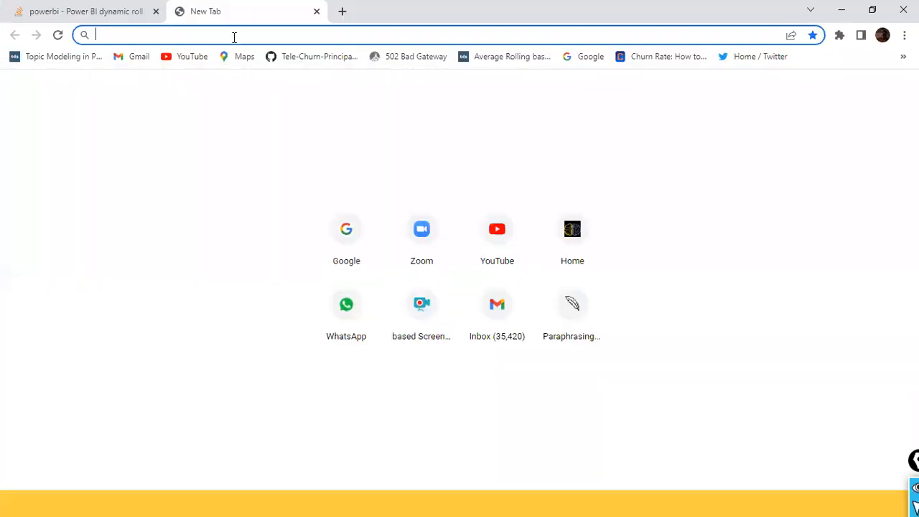
type("app")
key("Return")
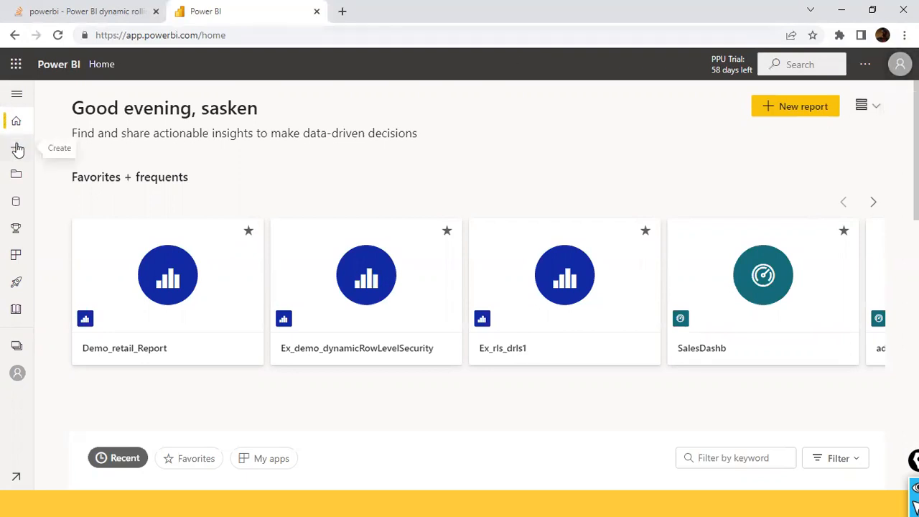
- View the bigbox workspace and the types of new items that can be created in it
left_click(15, 349)
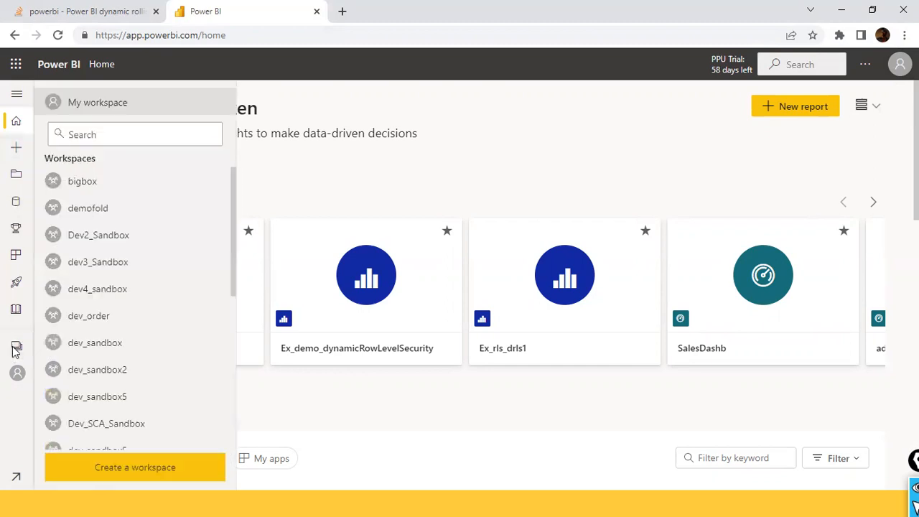
left_click(128, 185)
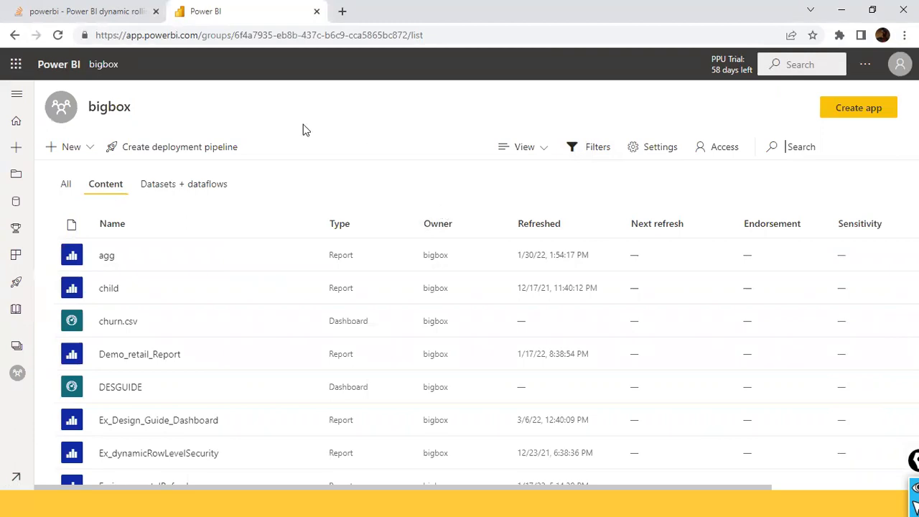
left_click(90, 150)
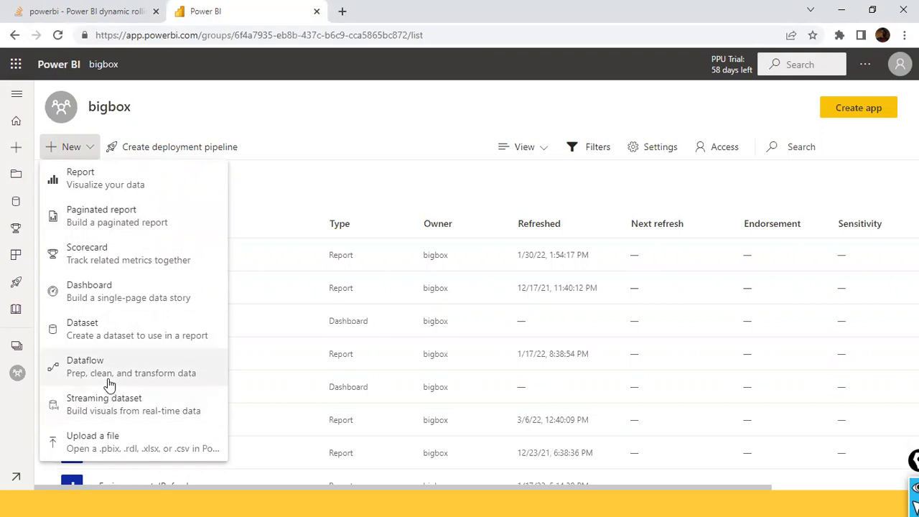
left_click(281, 117)
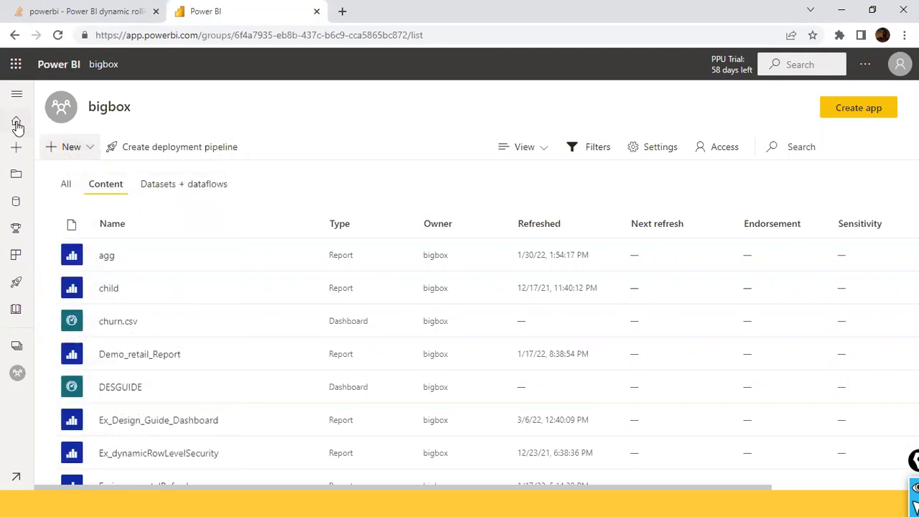
- Return to the Power BI service home page and reload app.powerbi.com
left_click(18, 126)
left_click(273, 30)
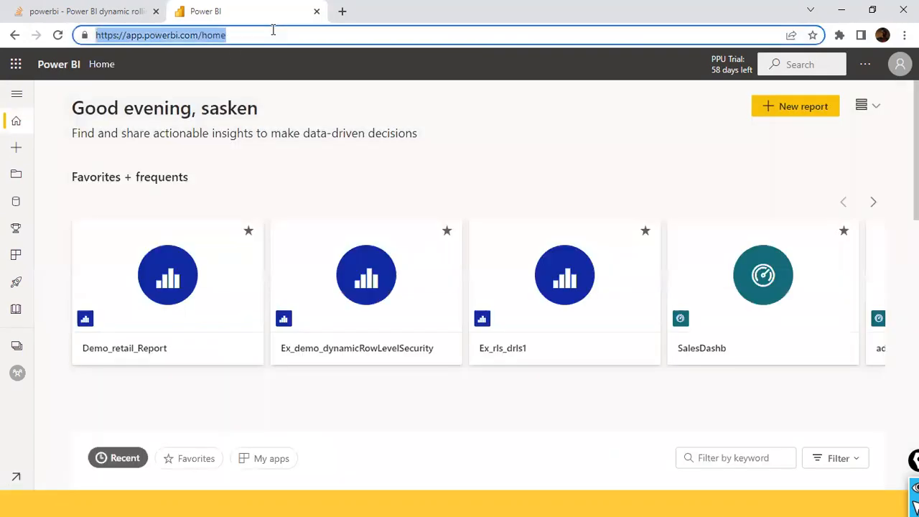
type("app")
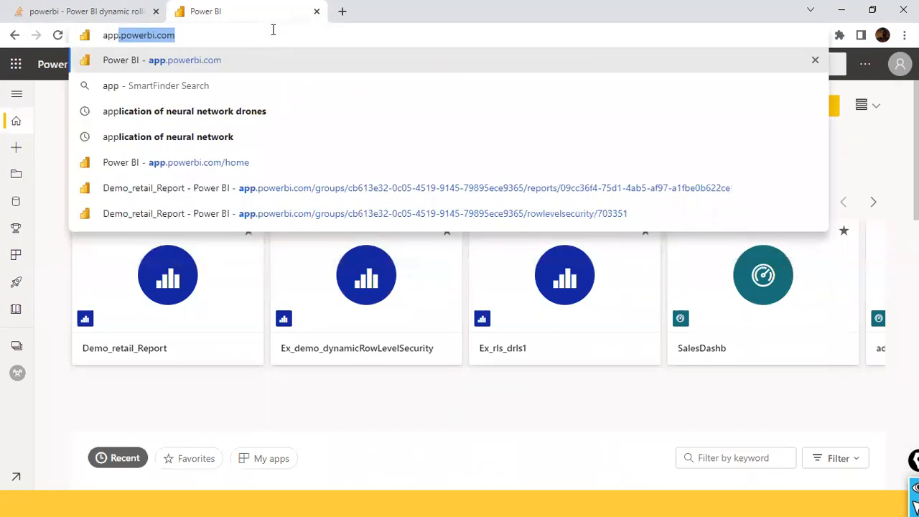
key("Return")
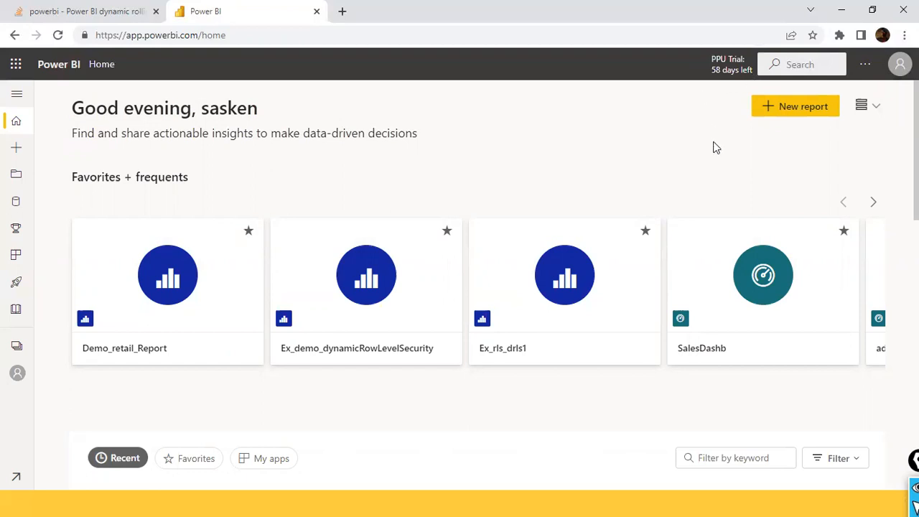
left_click(270, 40)
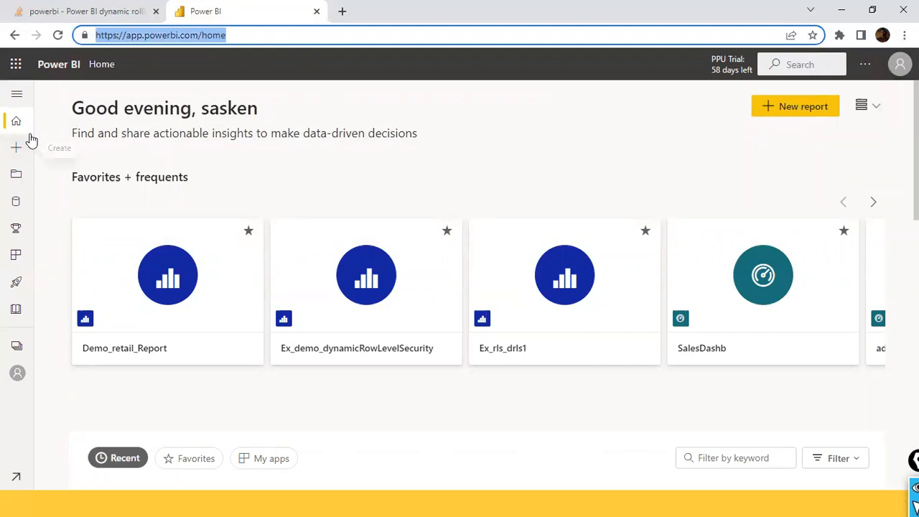
- Expand the navigation pane of the Power BI service so its entries show their labels
left_click(18, 98)
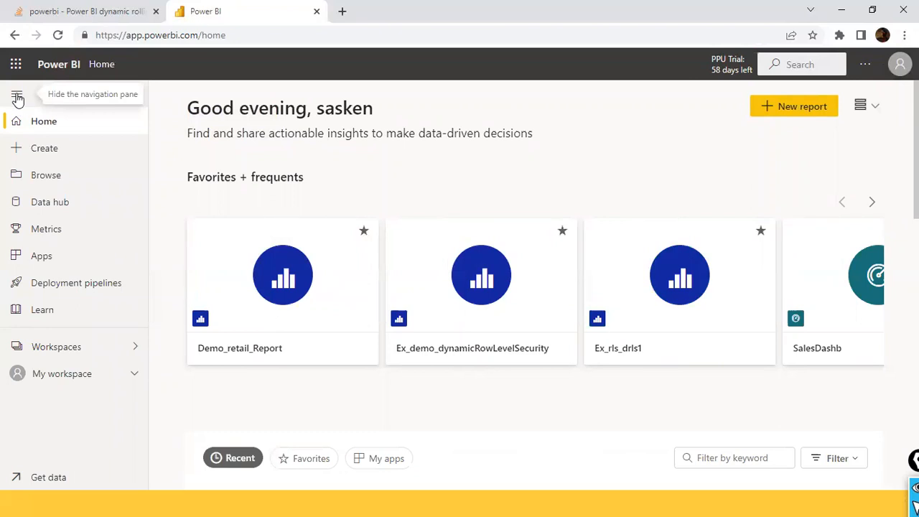
left_click(18, 98)
left_click(18, 98)
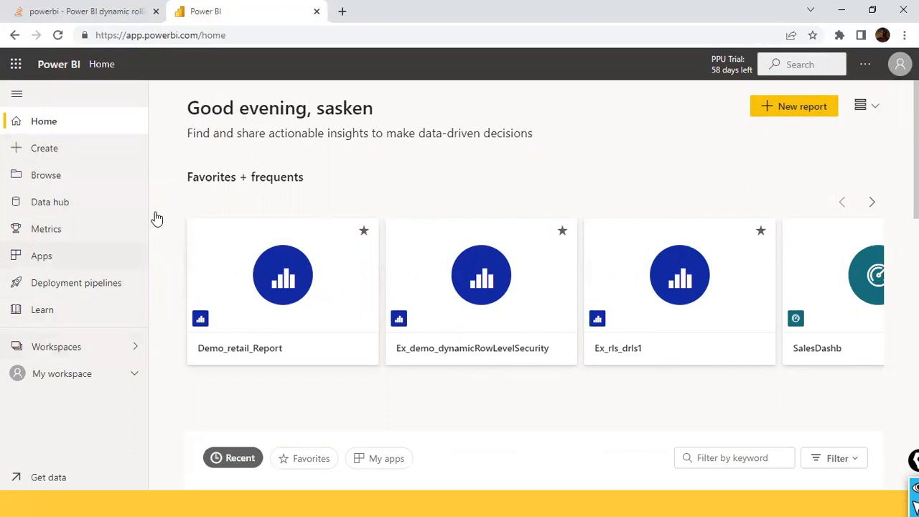
- Look at the form for creating a workspace and leave it without saving
left_click(136, 356)
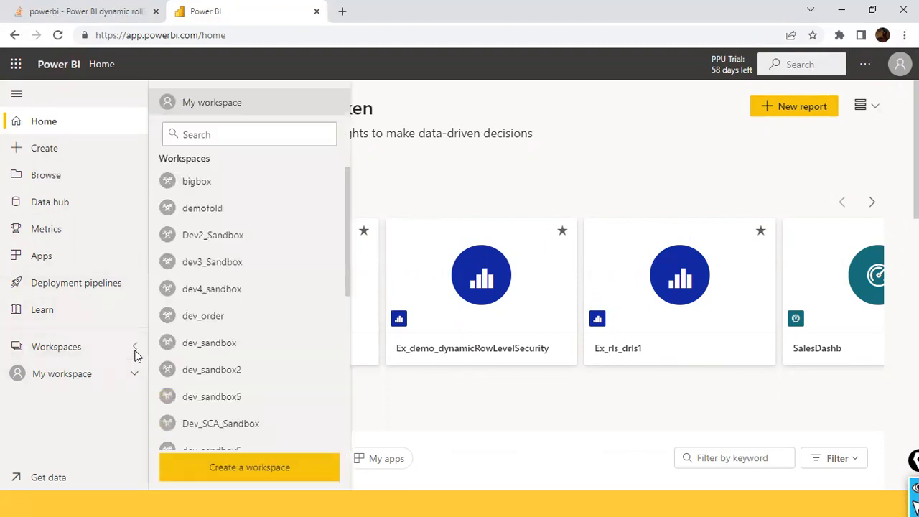
left_click(277, 474)
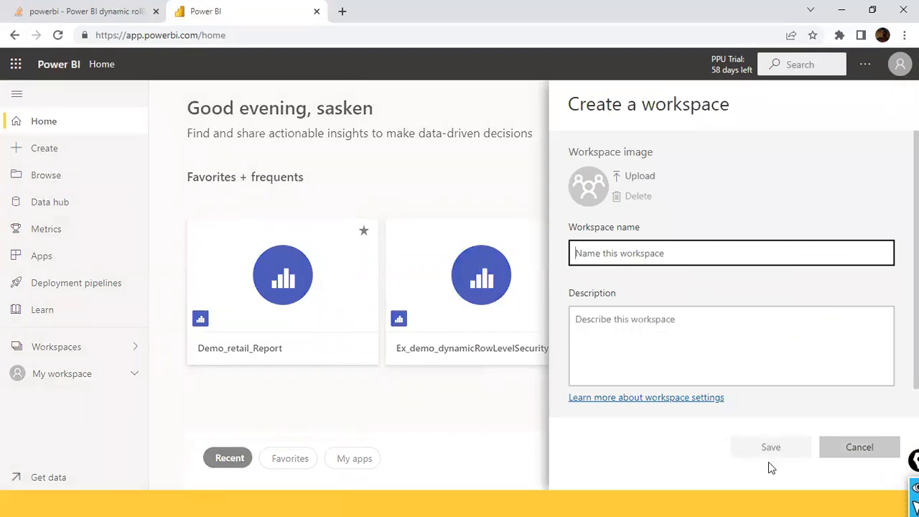
left_click(839, 452)
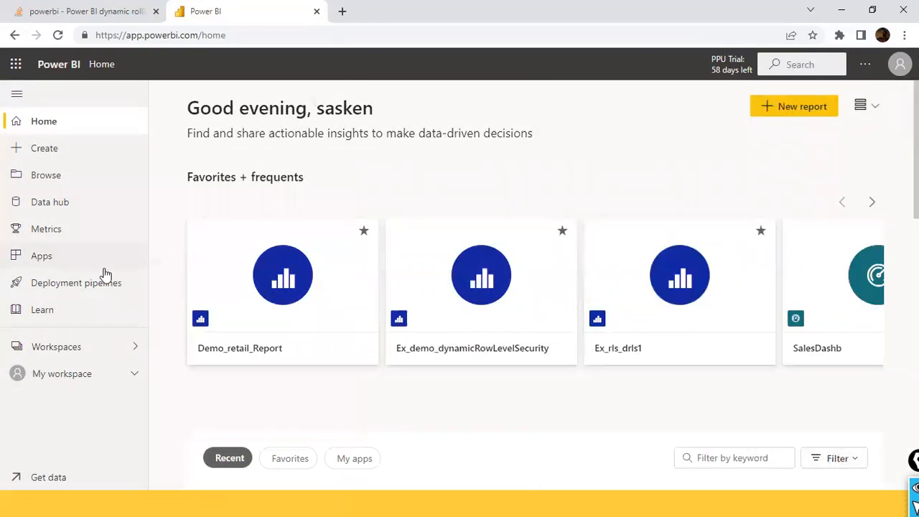
- Look through the list of workspaces and open bigbox
left_click(136, 349)
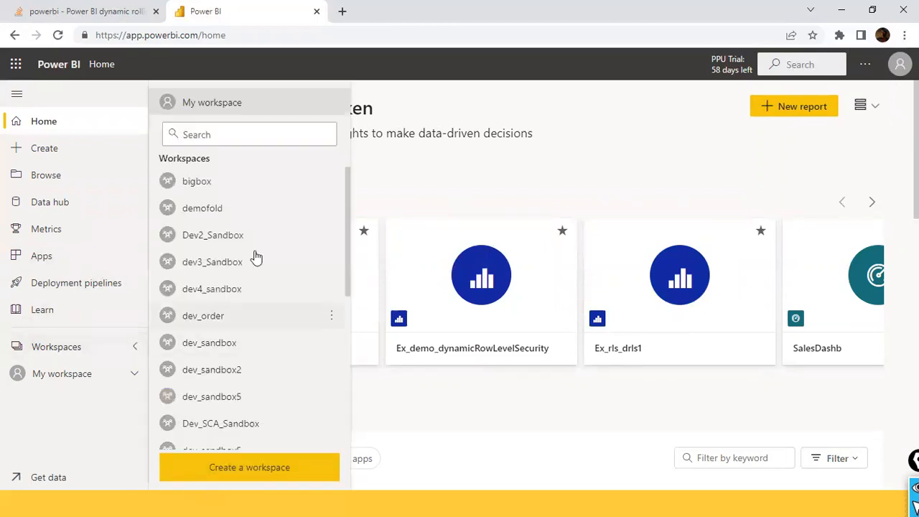
scroll(245, 330, "down", 2)
scroll(250, 316, "up", 1)
left_click(202, 183)
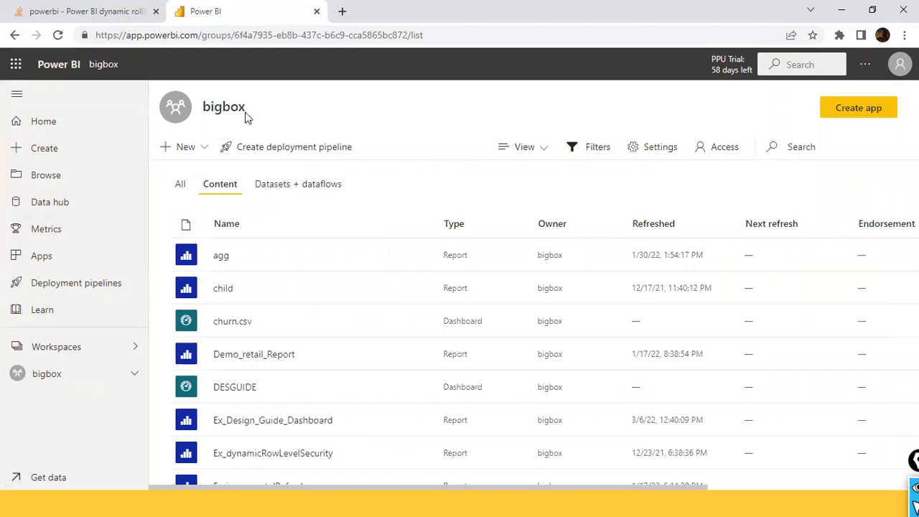
- Start a new dataflow in the bigbox workspace and review the ways to create it
left_click(205, 152)
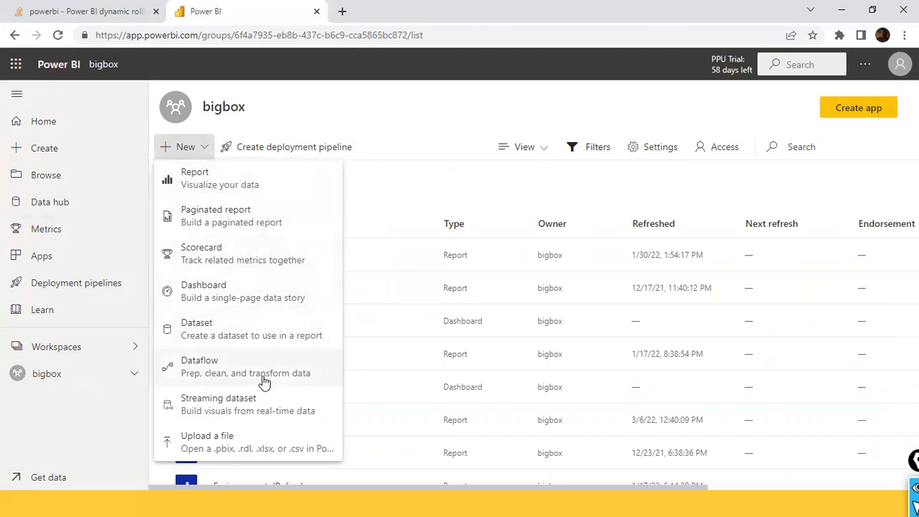
left_click(215, 377)
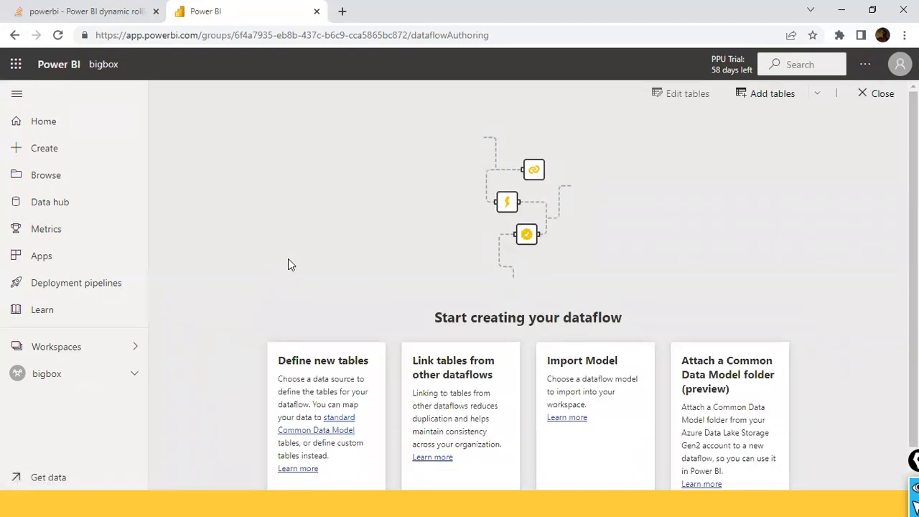
scroll(291, 260, "down", 1)
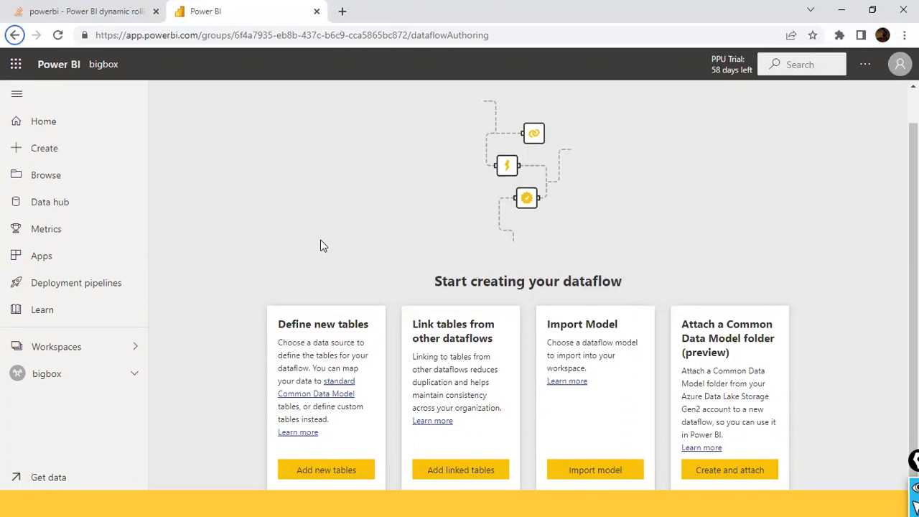
- Switch back to Power BI Desktop to check the query load
key("alt+Tab")
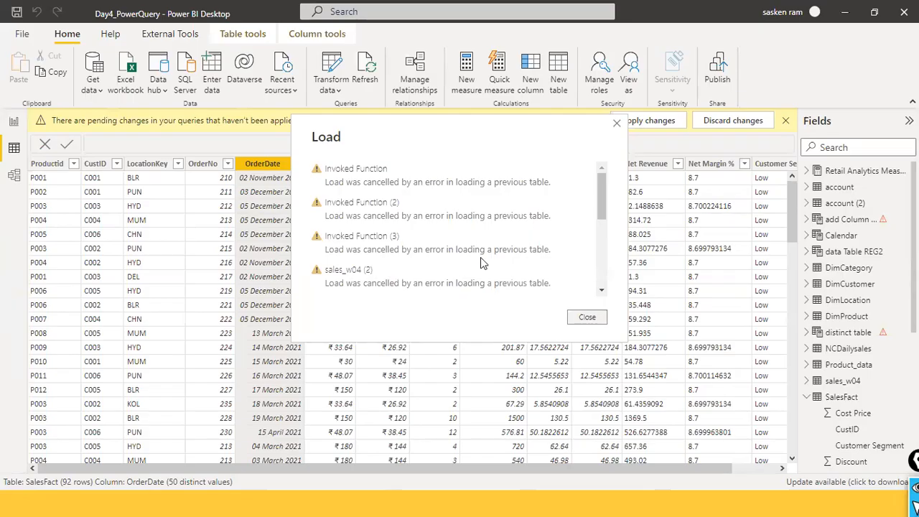
- Dismiss the load report and rerun the load of the pending query changes
left_click(586, 317)
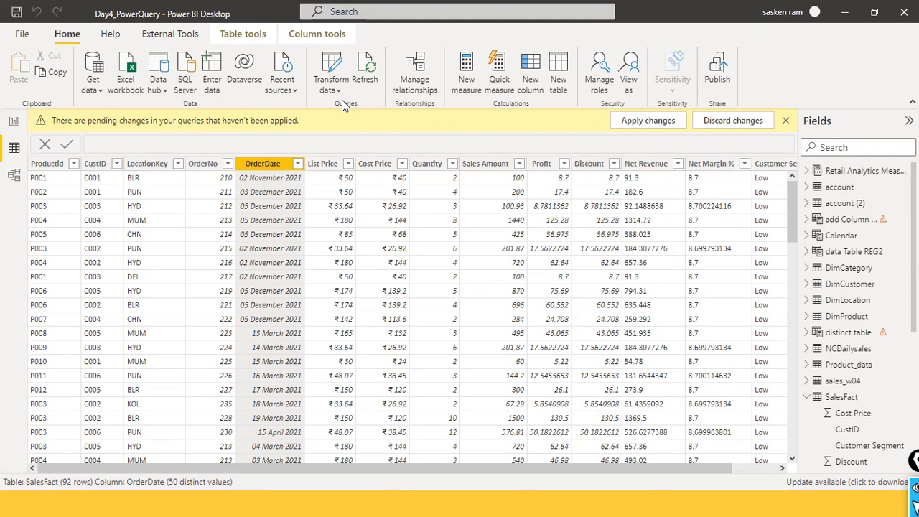
left_click(728, 122)
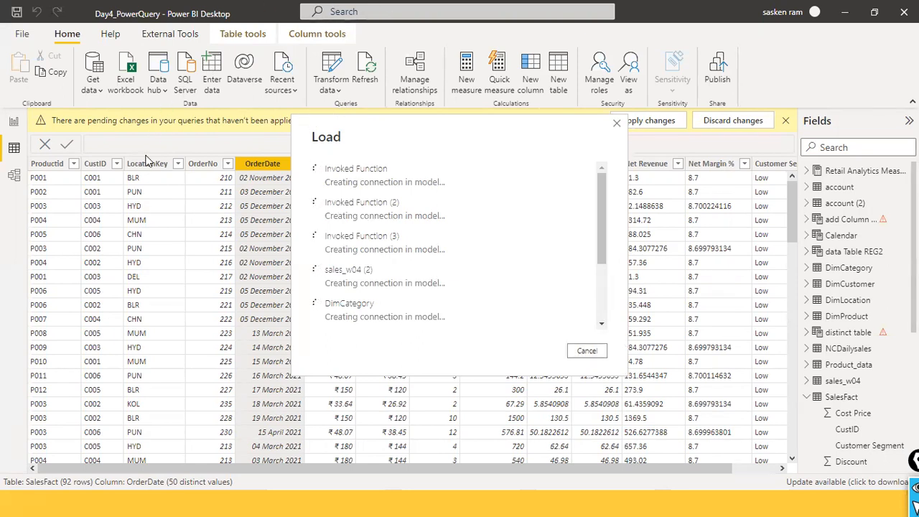
- Switch back to the Power BI service in the browser and add new dataflow tables using the Text/CSV source
key("alt+Tab")
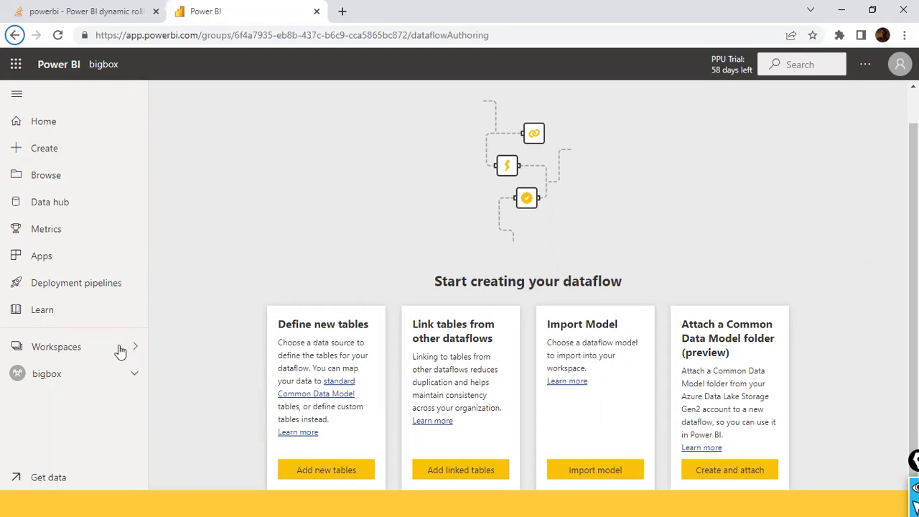
left_click(321, 474)
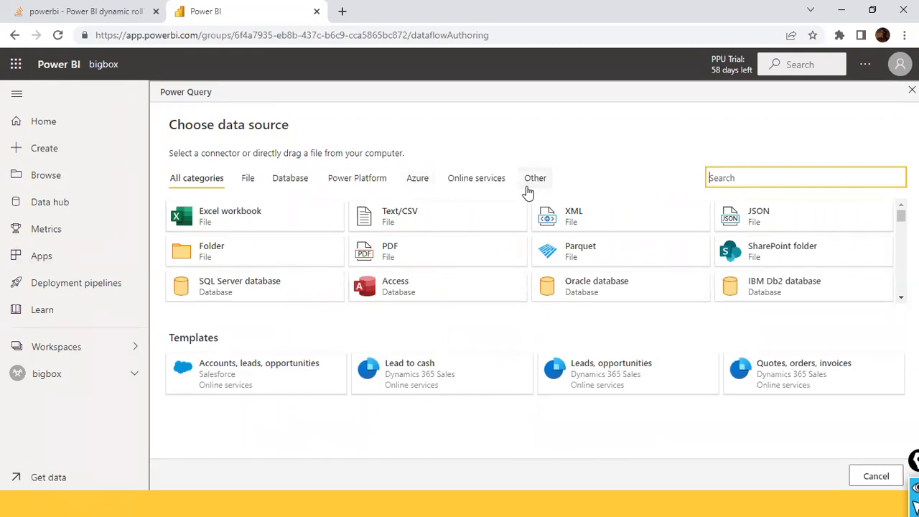
left_click(416, 224)
left_click(442, 217)
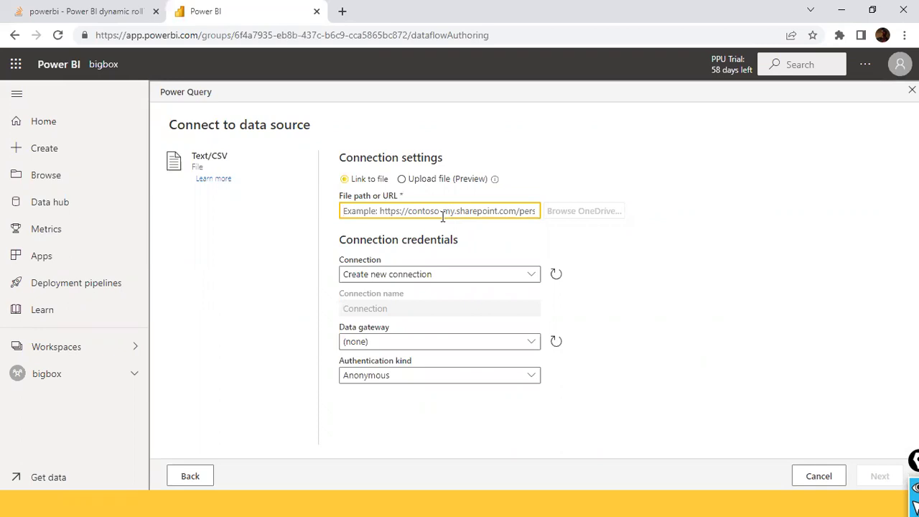
- Set the file path of the Text/CSV source to D:/dat1/sales_w04.csv
type("D:/dat1/")
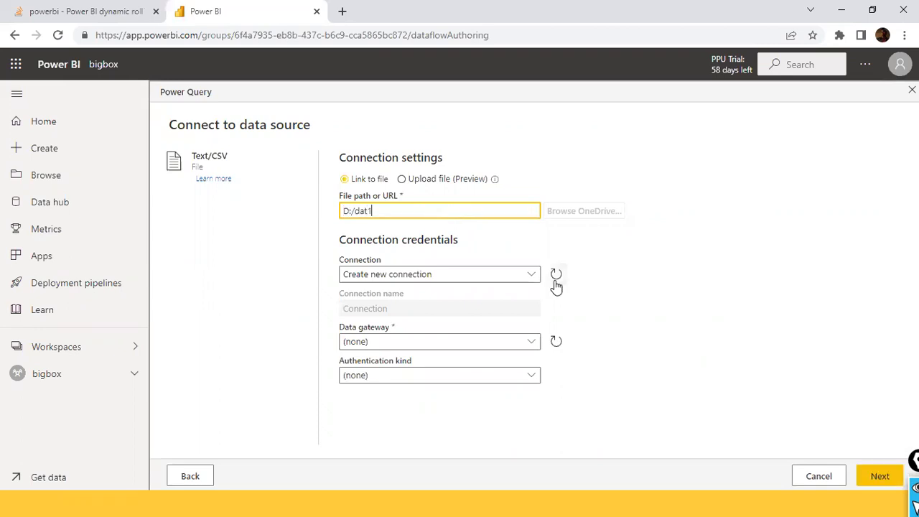
type("sales_w0")
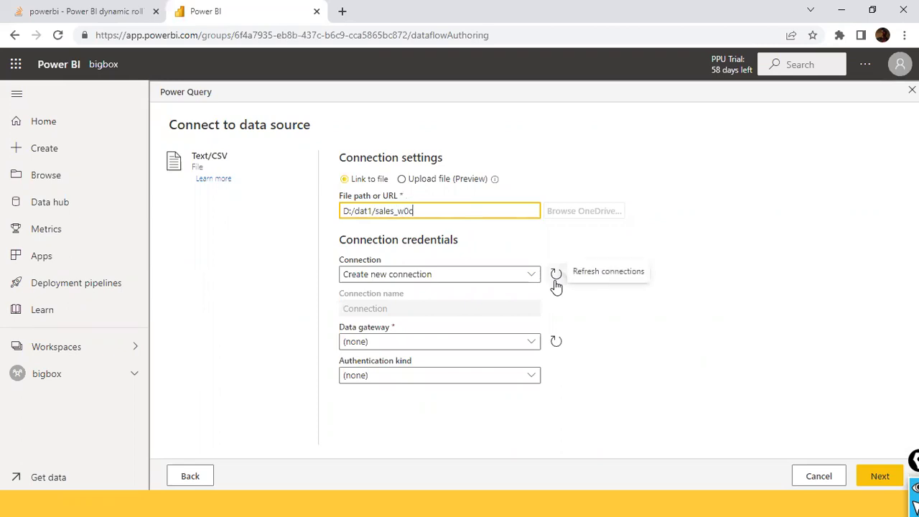
type("4.csv")
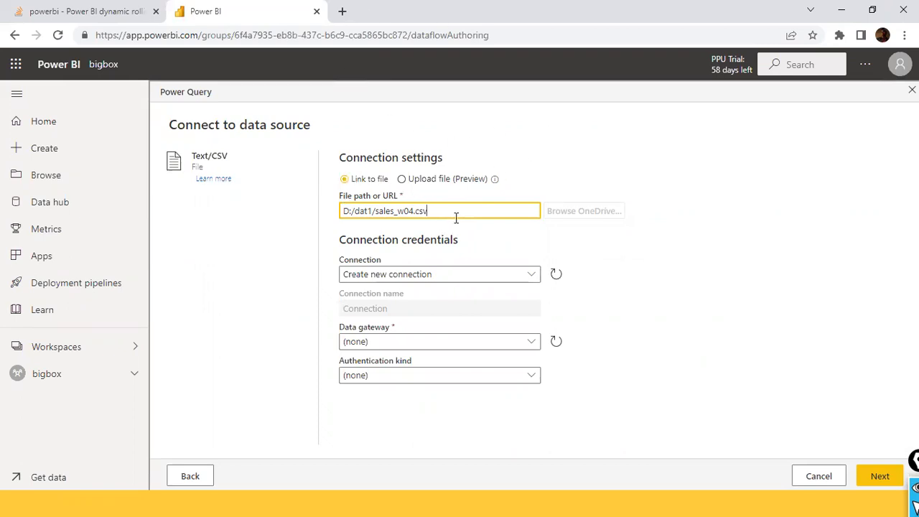
left_click_drag(455, 218, 339, 212)
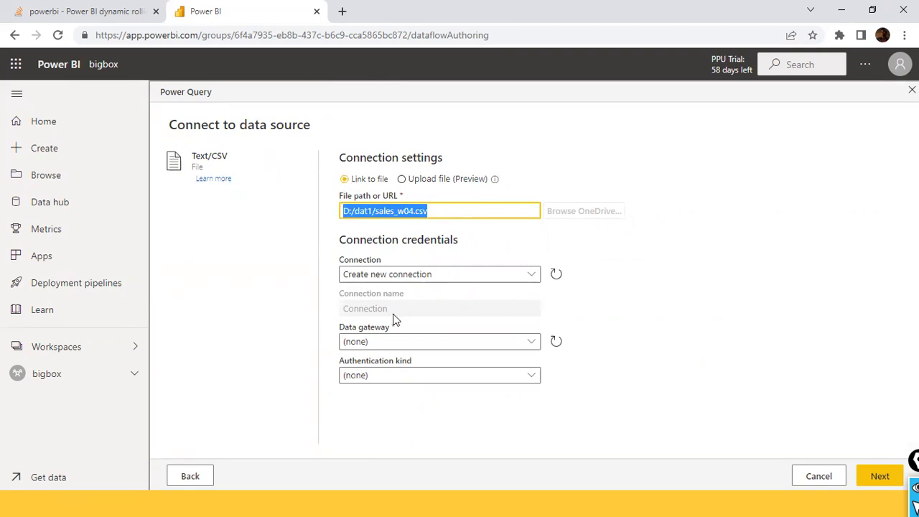
left_click(428, 210)
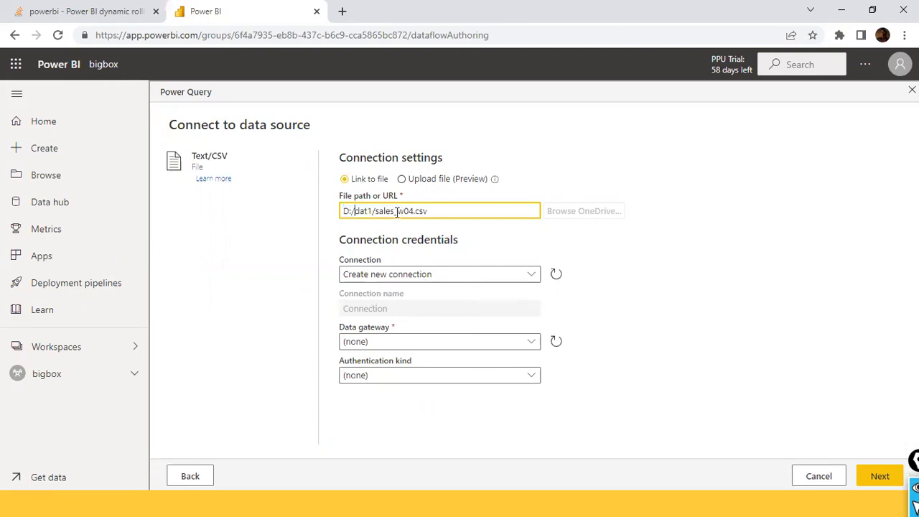
left_click_drag(428, 211, 288, 218)
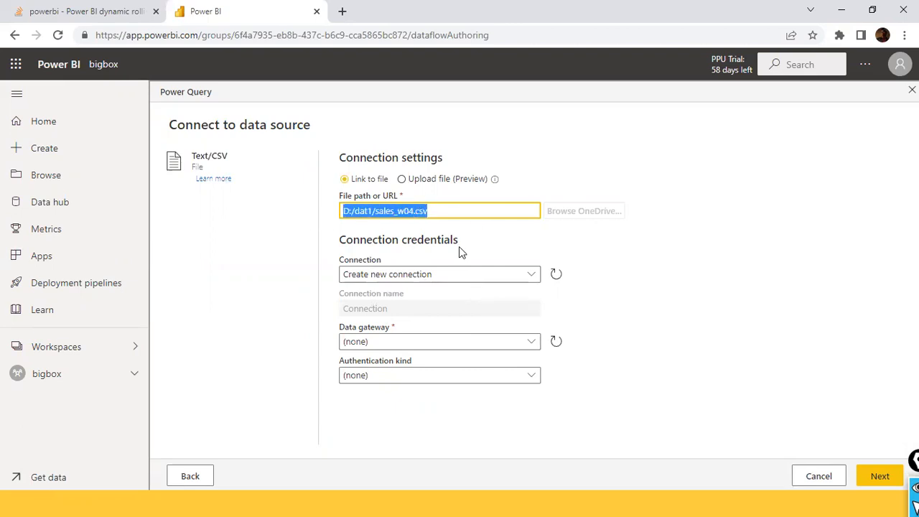
- Keep Create new connection as the connection and set the data gateway to [On-premises] deepneuron-gway
left_click(438, 280)
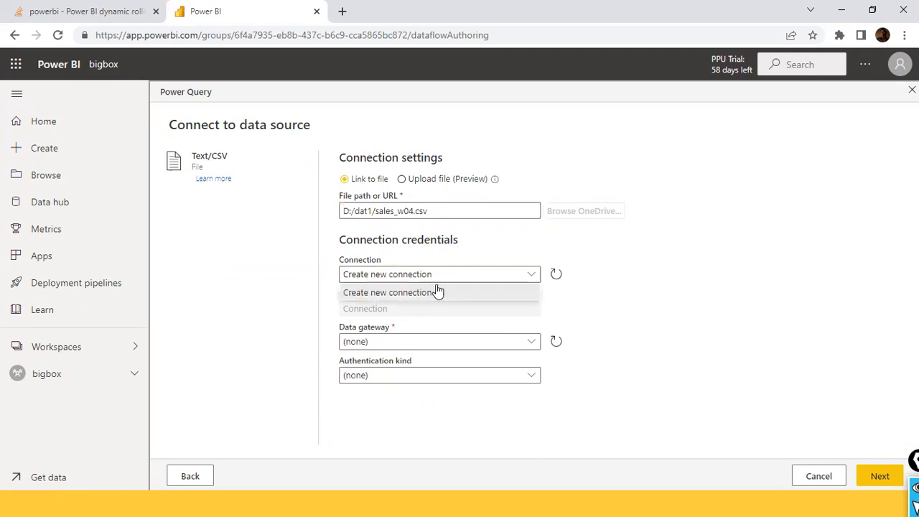
left_click(529, 278)
left_click(525, 278)
left_click(526, 280)
left_click(523, 345)
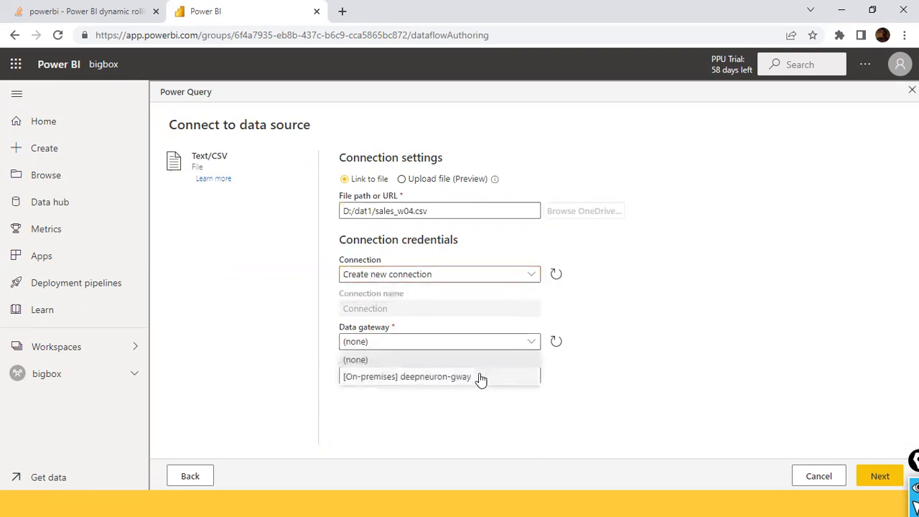
left_click(480, 378)
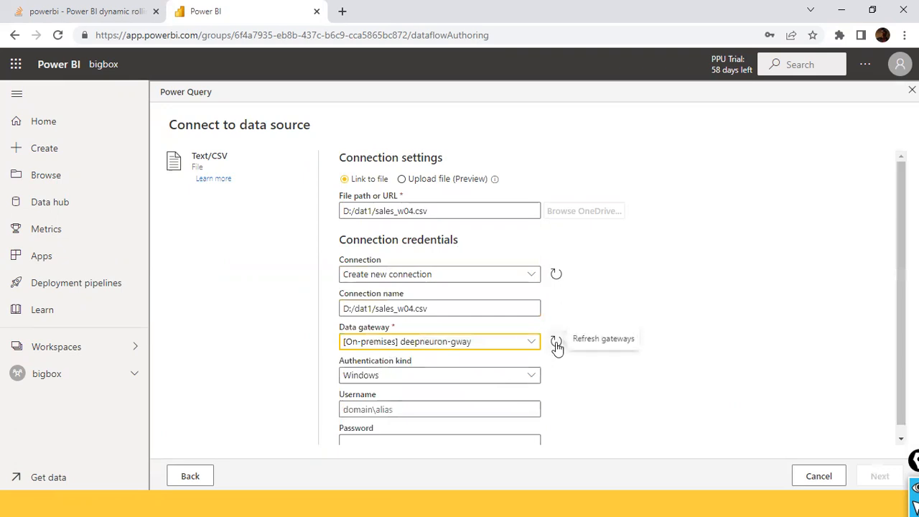
scroll(553, 348, "down", 1)
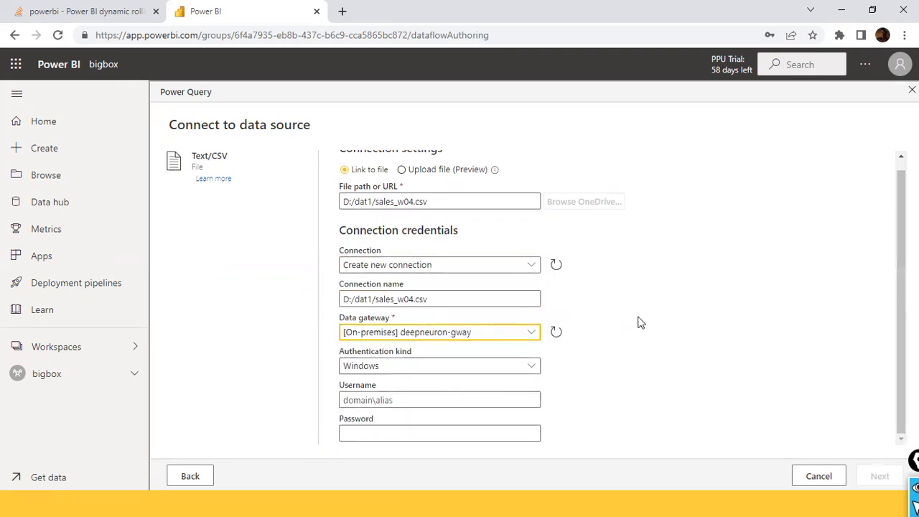
key("super")
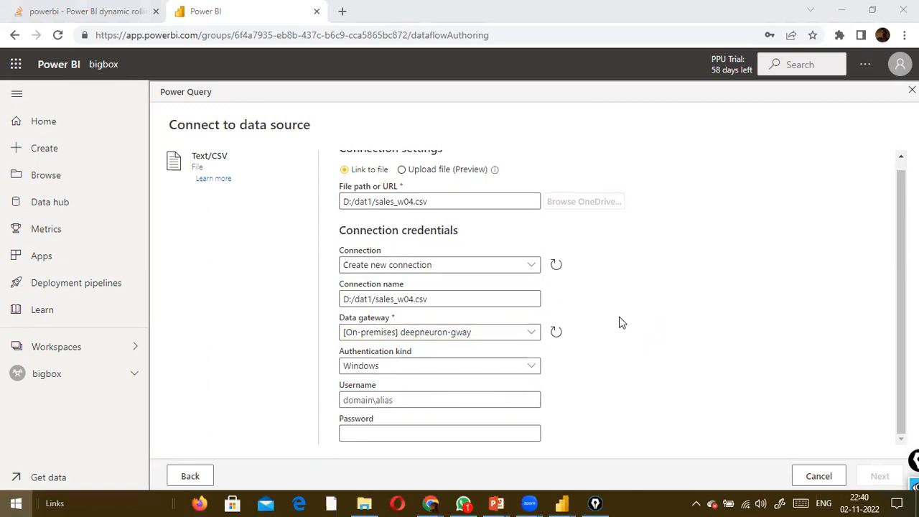
left_click(661, 250)
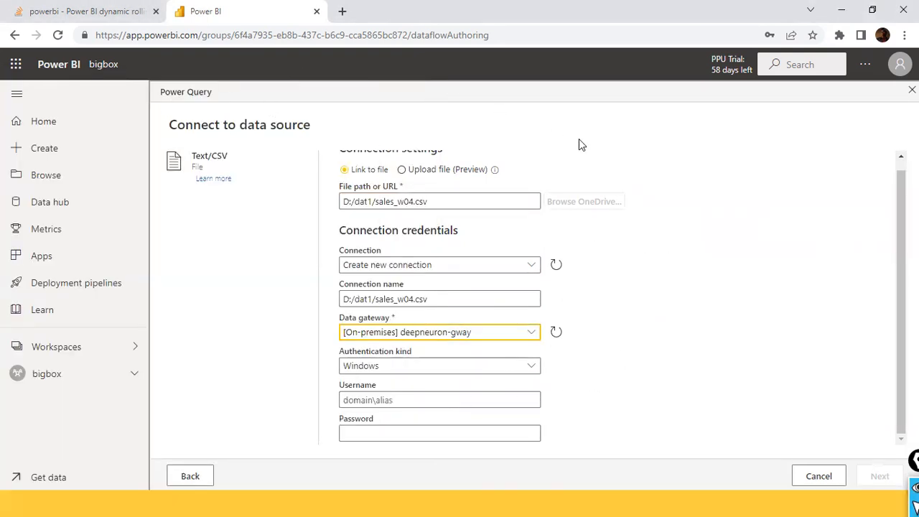
left_click_drag(440, 206, 309, 197)
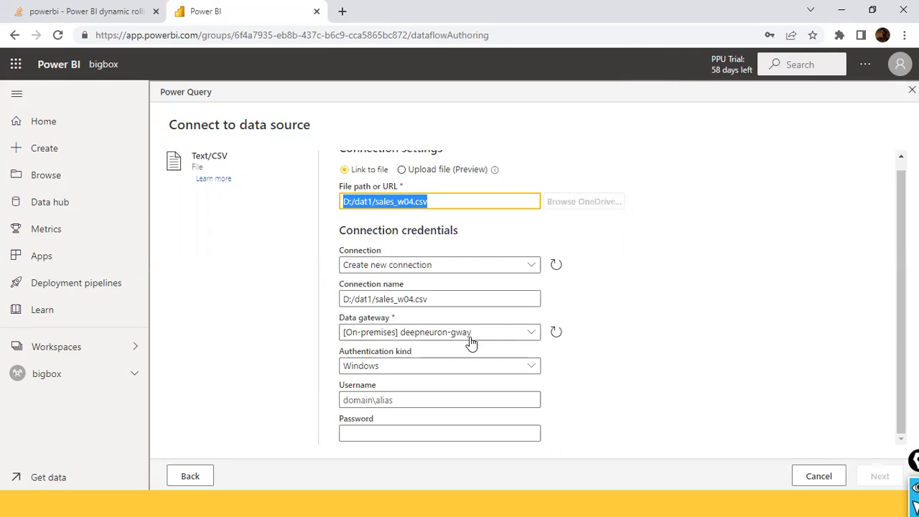
left_click(32, 501)
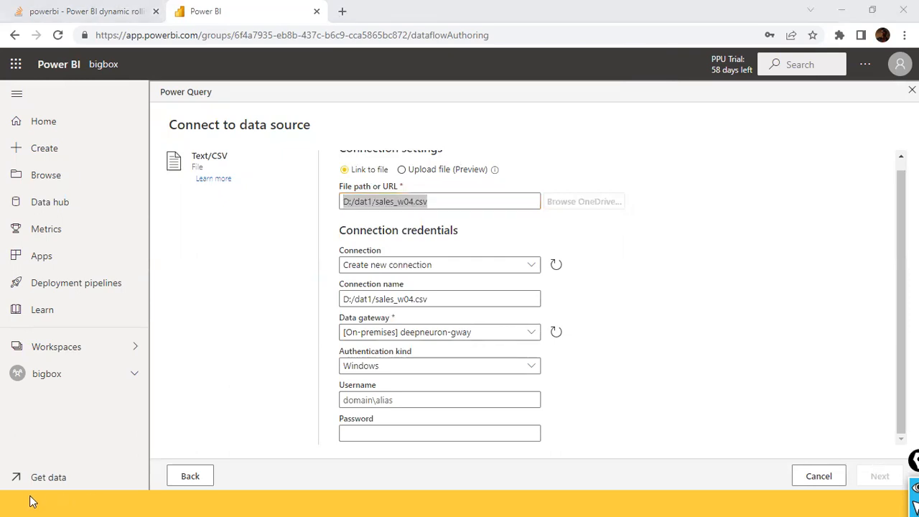
key("super")
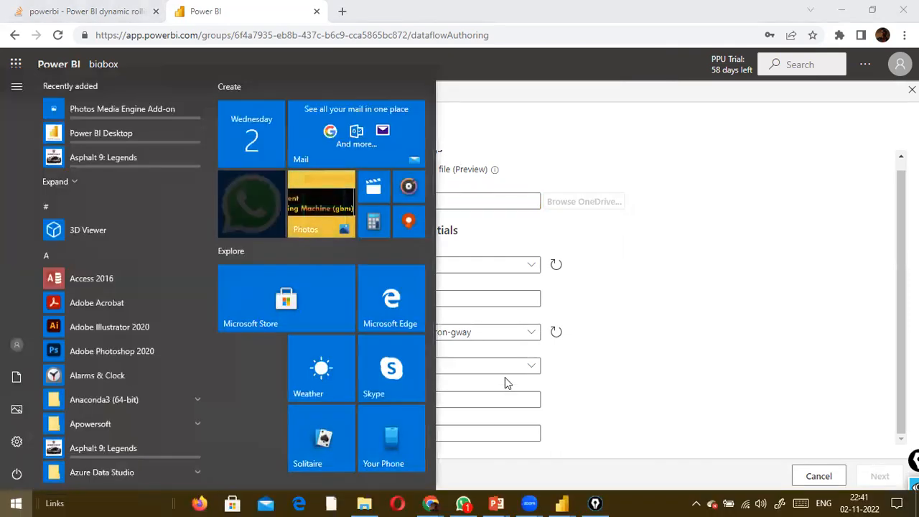
left_click(695, 241)
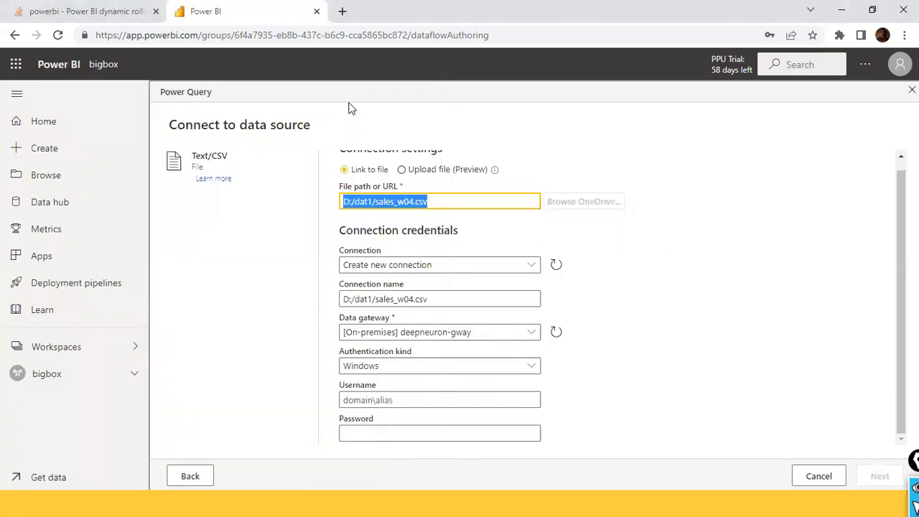
left_click(497, 204)
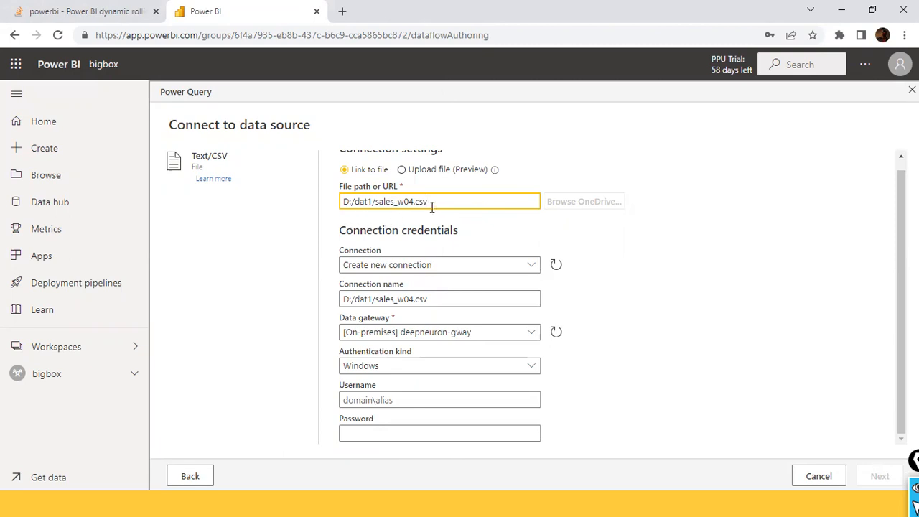
left_click_drag(432, 206, 327, 207)
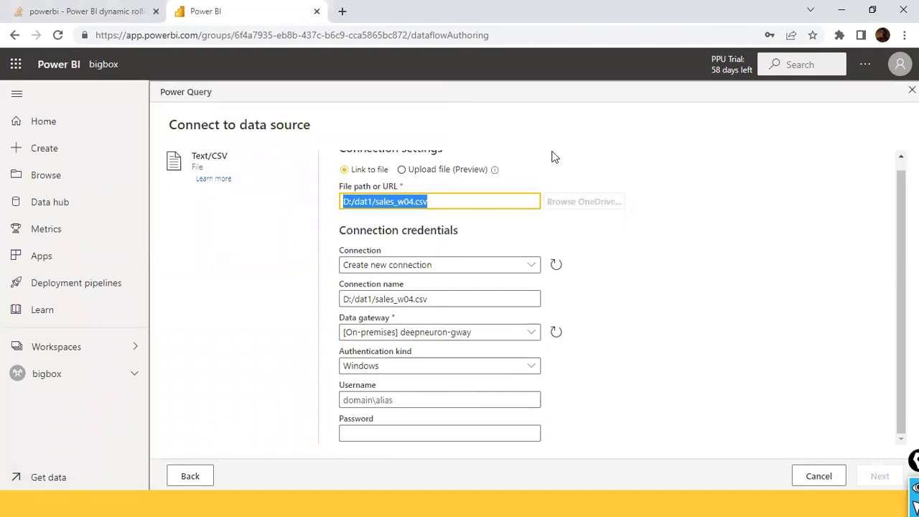
- Open the Google home page in a new browser window
key("ctrl+n")
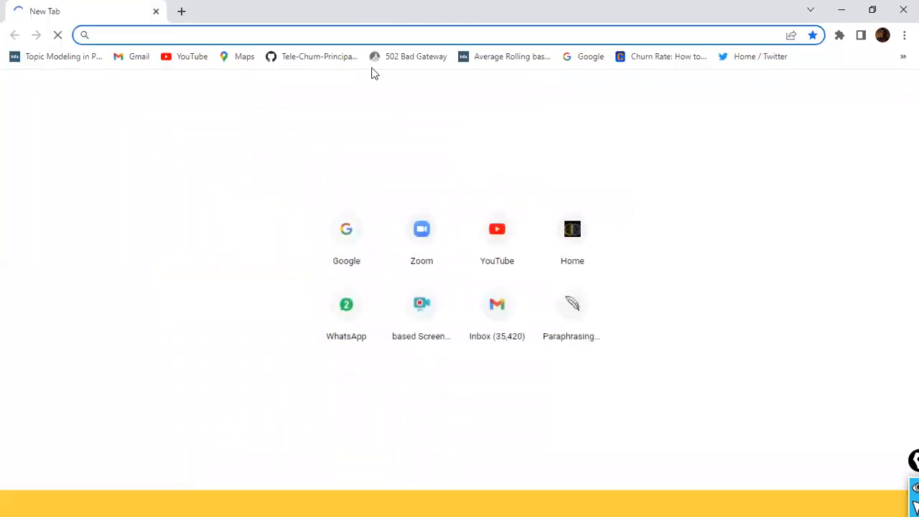
type("ww.")
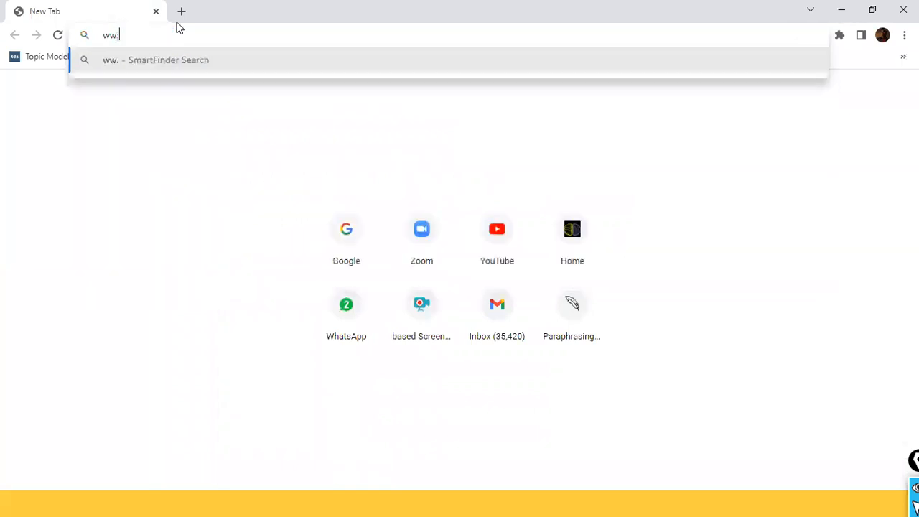
key("Return")
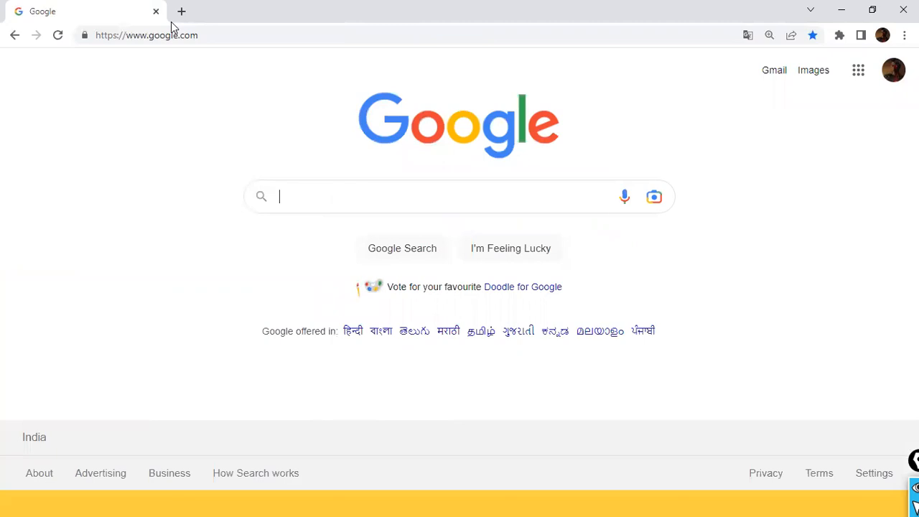
- Search Google for "download power bi" and open the Microsoft Power BI Downloads page
type("download power bi")
key("Down")
key("Up")
key("Return")
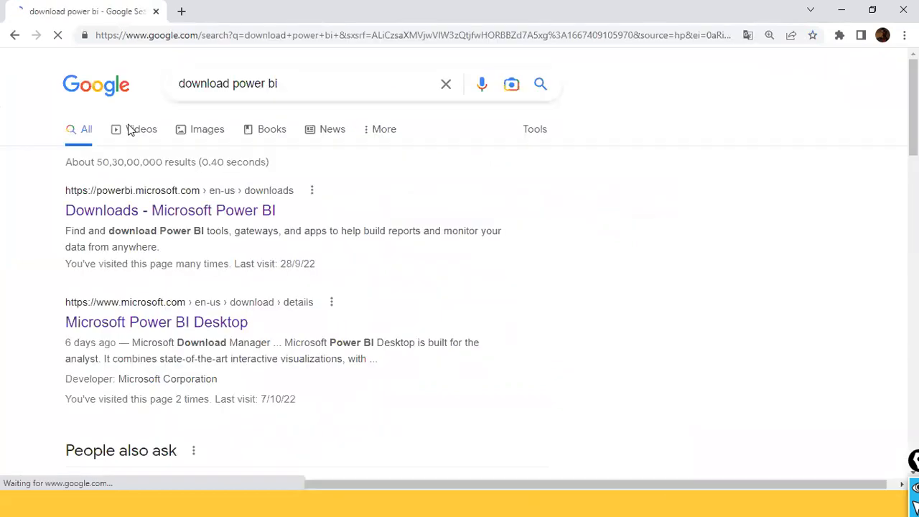
left_click(164, 224)
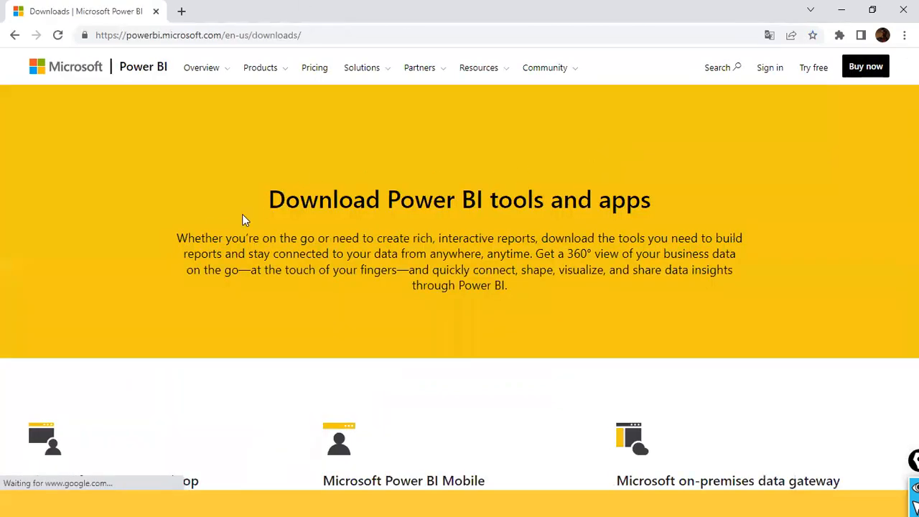
- Start the standard mode download of the Microsoft on-premises data gateway and cancel saving the installer
scroll(521, 249, "down", 3)
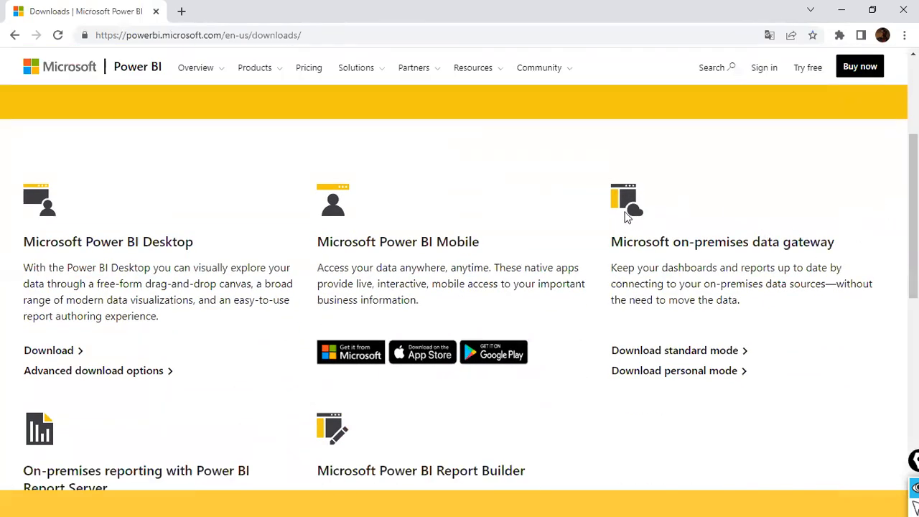
mouse_move(592, 173)
left_mouse_down()
mouse_move(694, 431)
mouse_move(880, 425)
left_mouse_up()
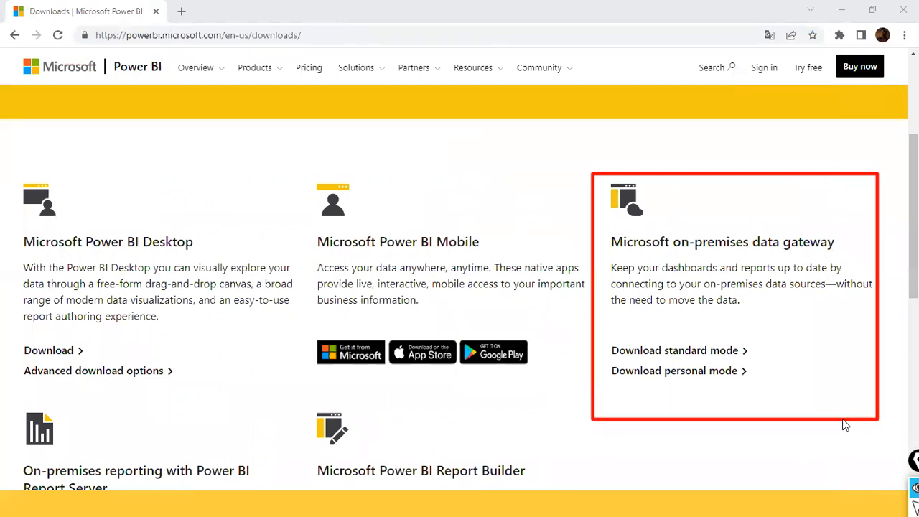
left_click_drag(571, 397, 571, 345)
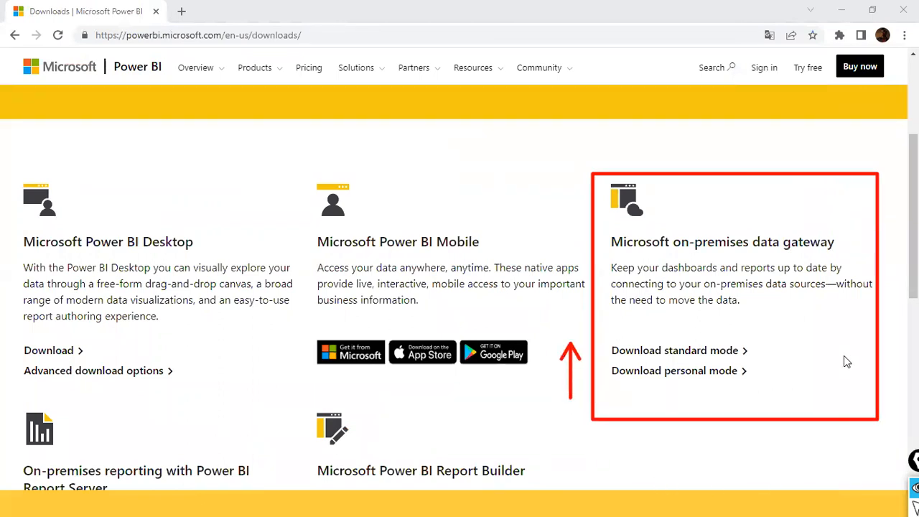
left_click_drag(829, 304, 747, 344)
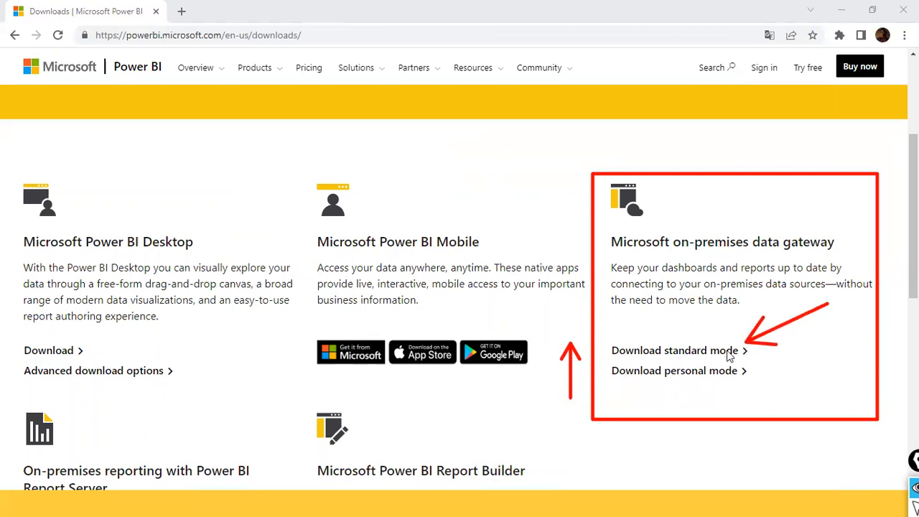
left_click(668, 358)
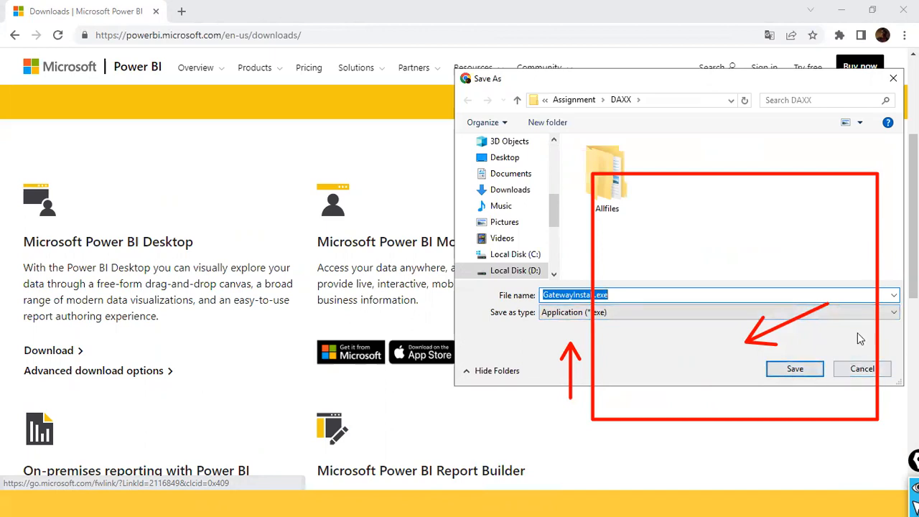
left_click(893, 79)
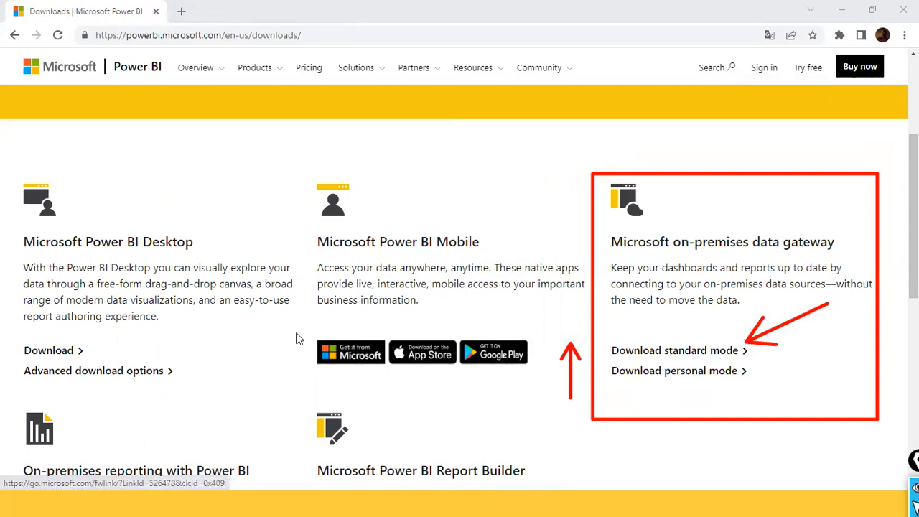
- Search Windows for "gateway" to locate the installed On-premises data gateway app, and return to the Power BI downloads page
key("super")
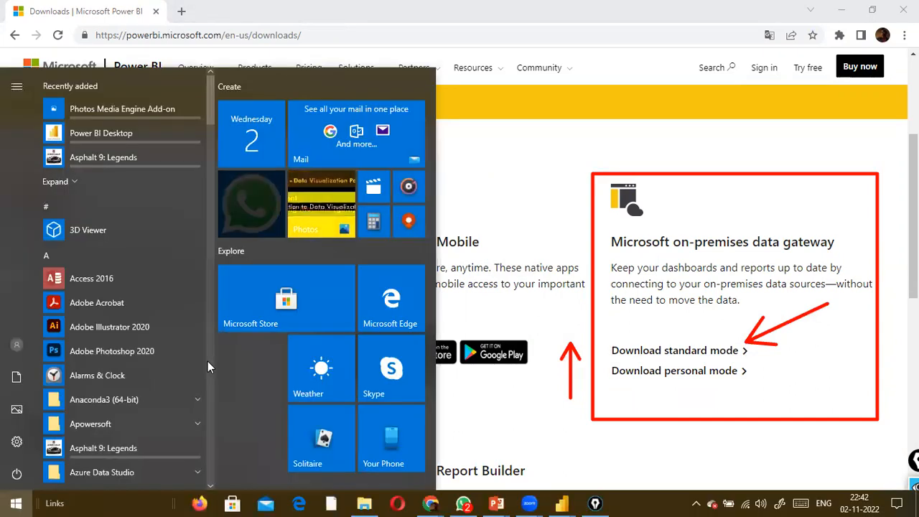
type("gateway")
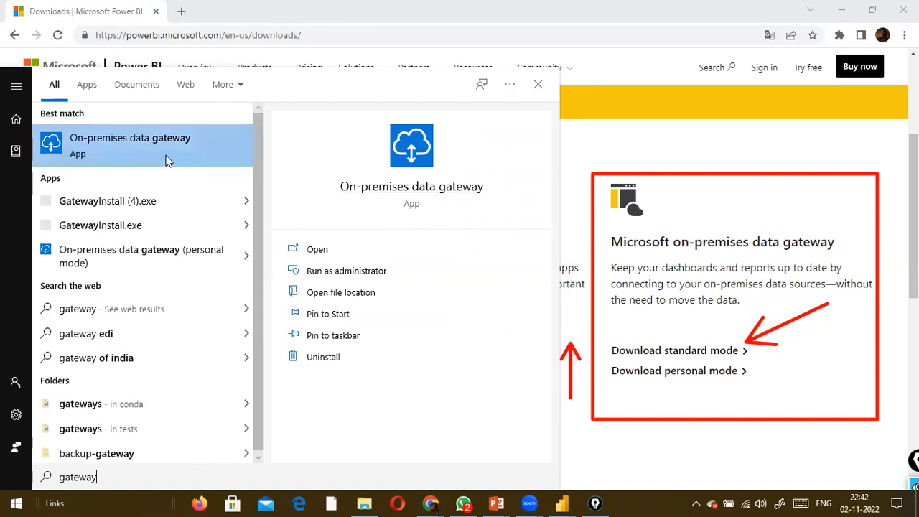
left_click(320, 251)
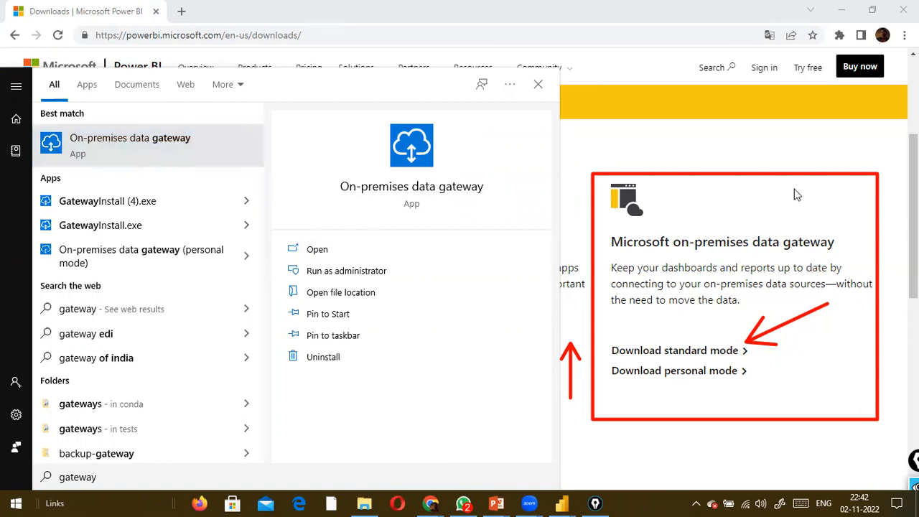
left_click(696, 155)
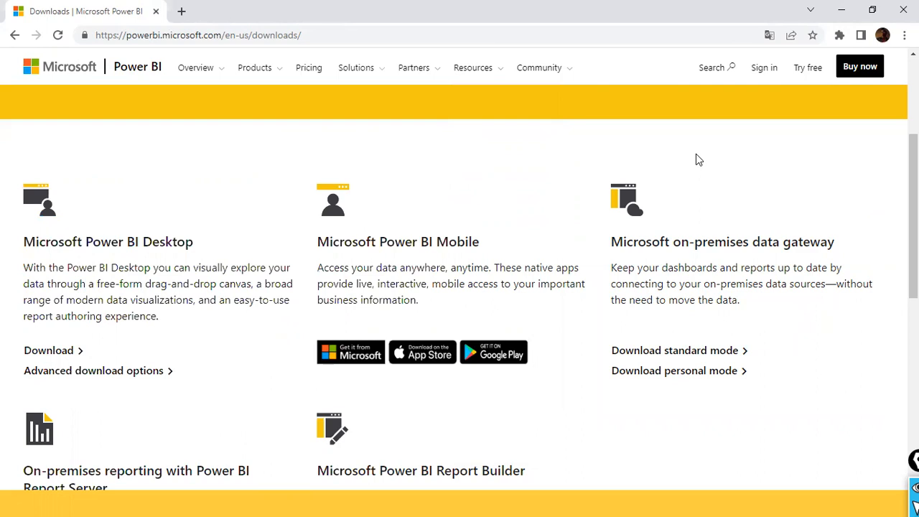
scroll(832, 314, "up", 2)
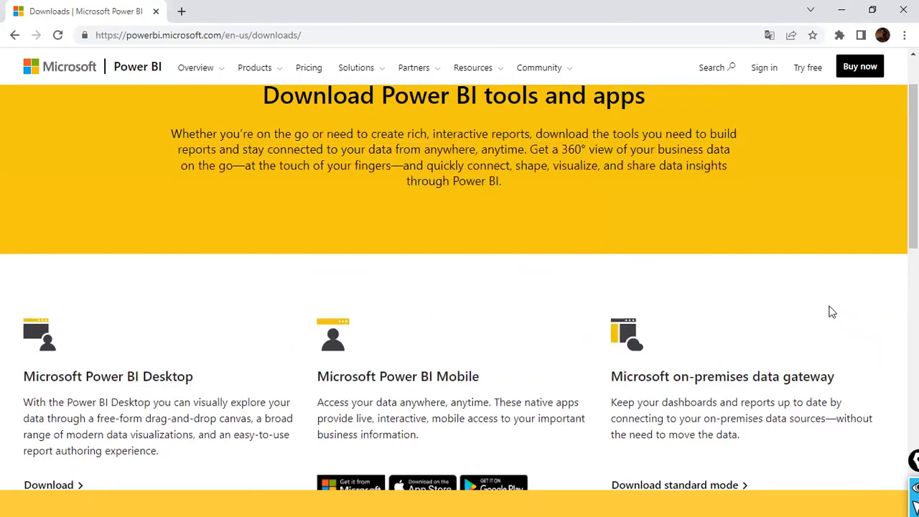
scroll(826, 287, "up", 2)
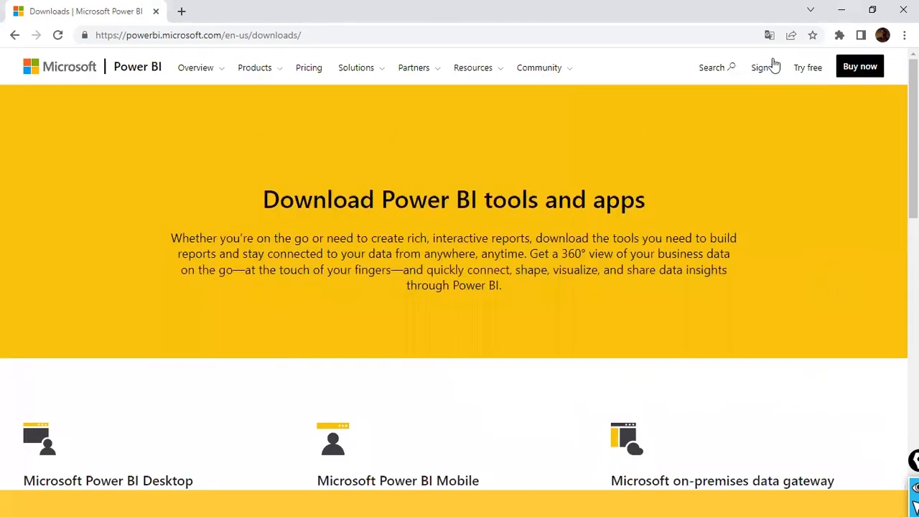
left_click(185, 11)
left_click(342, 12)
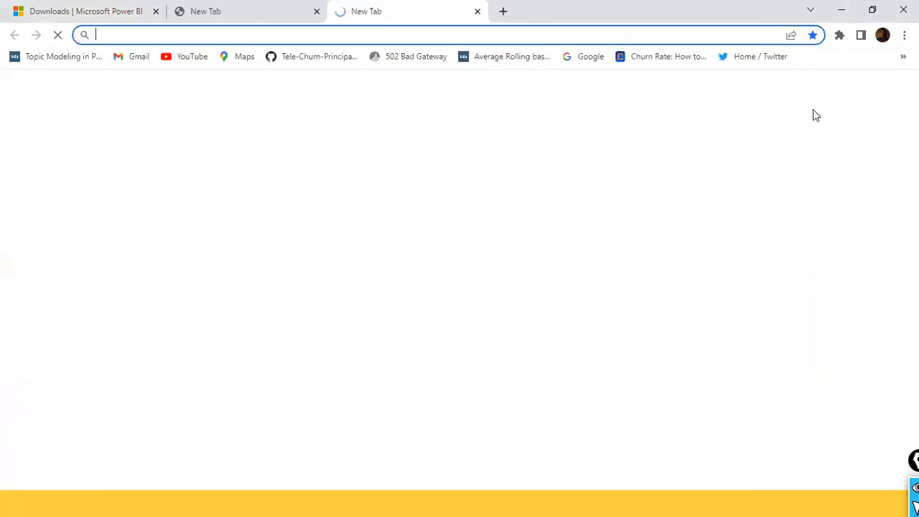
- Return to the dataflow's connection settings and keep [On-premises] deepneuron-gway as the data gateway and Windows as the authentication kind
key("alt+Tab")
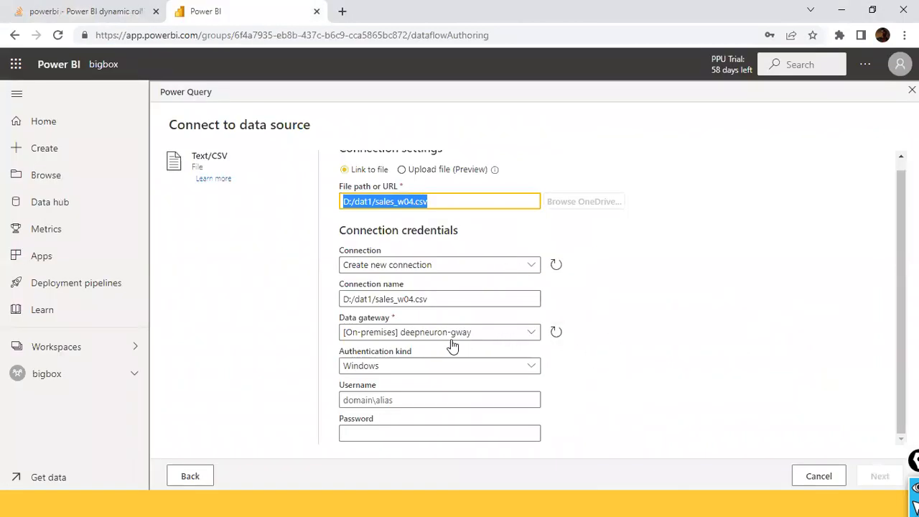
left_click(530, 336)
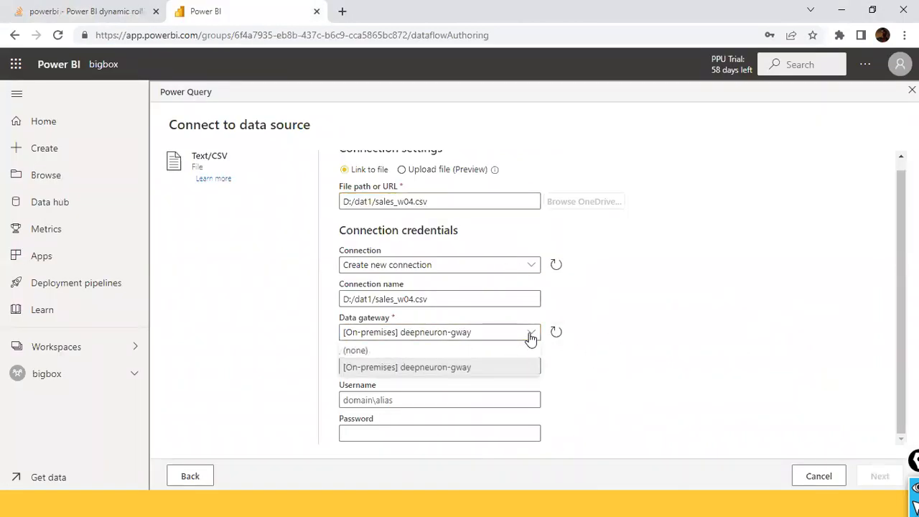
left_click(433, 372)
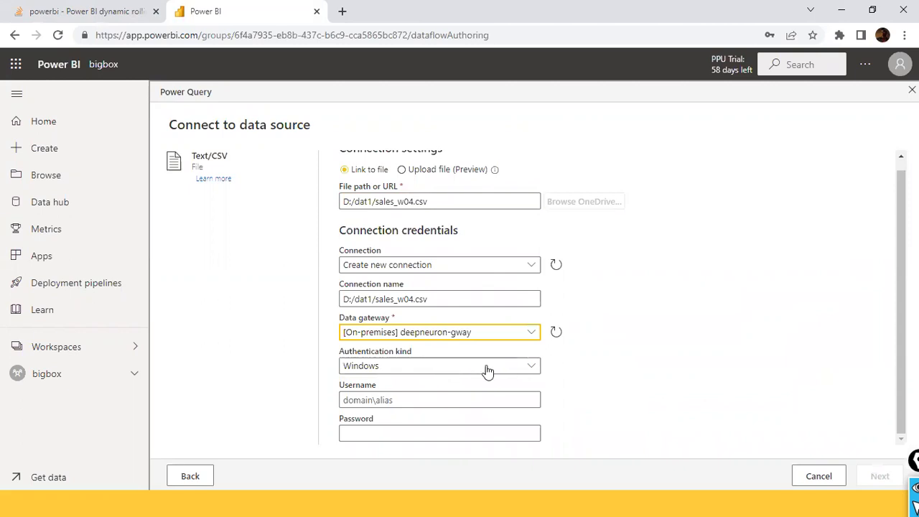
left_click(526, 375)
left_click(526, 376)
left_click(392, 397)
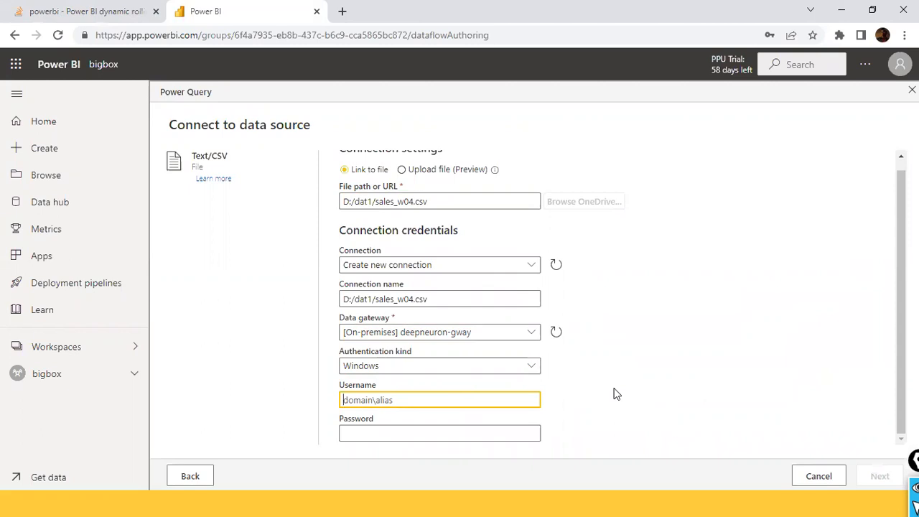
- Examine the computer name and workgroup in this PC's system properties, and return to the dataflow's connection settings
key("super")
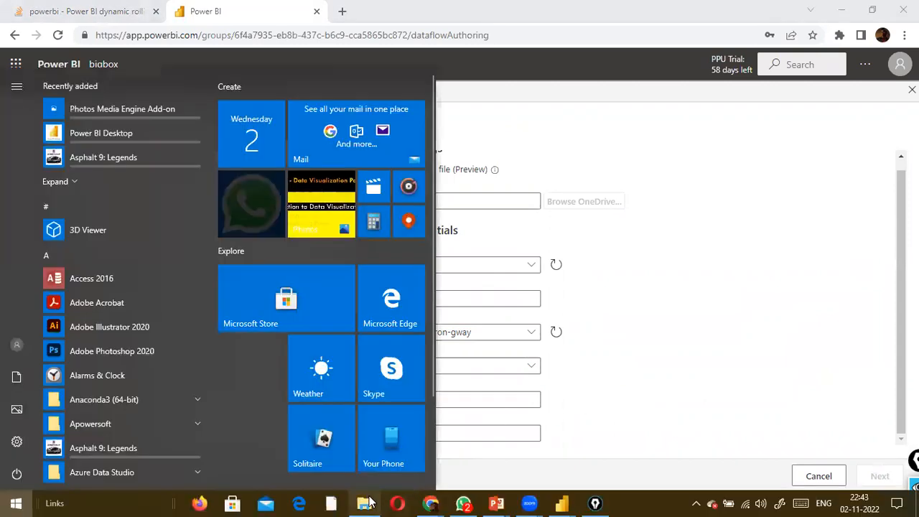
left_click(369, 502)
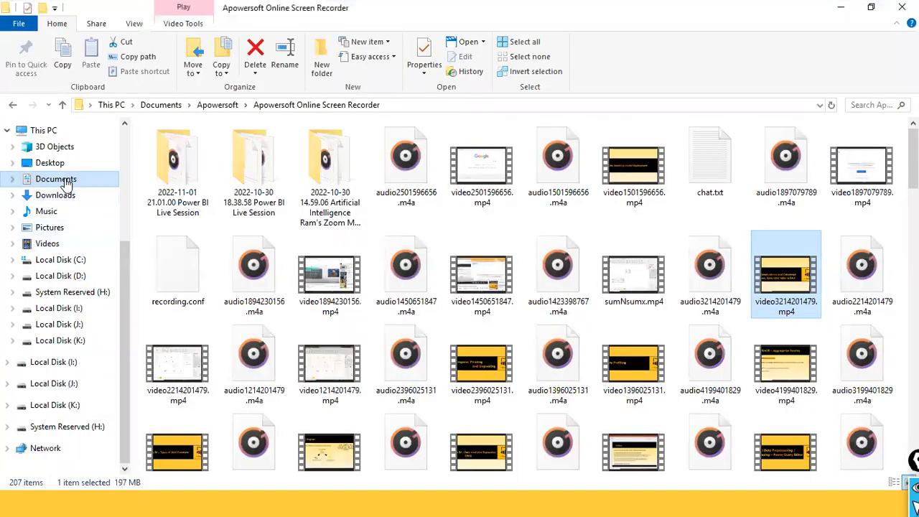
right_click(35, 132)
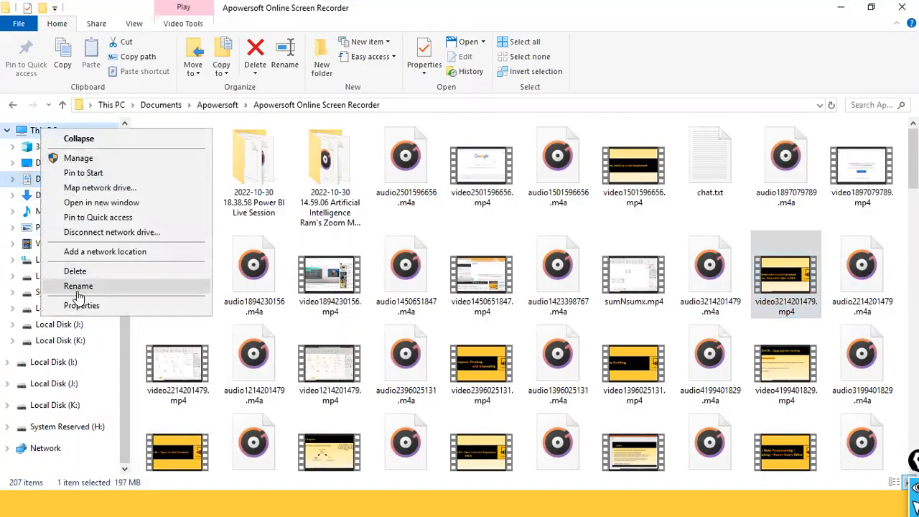
left_click(82, 307)
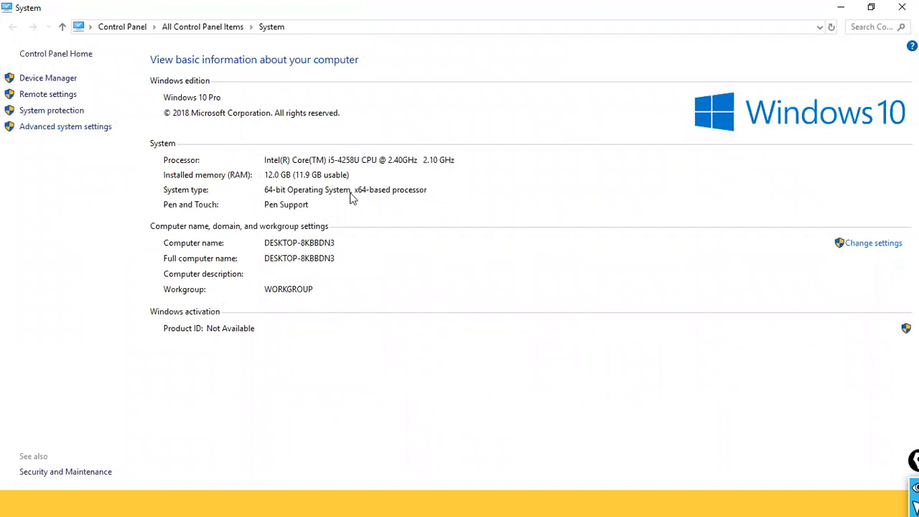
key("alt+Tab")
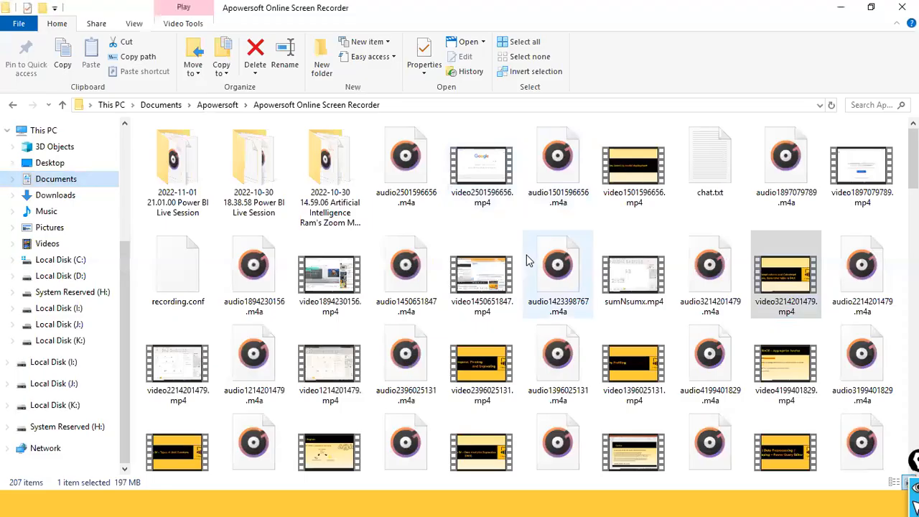
key("alt+Tab")
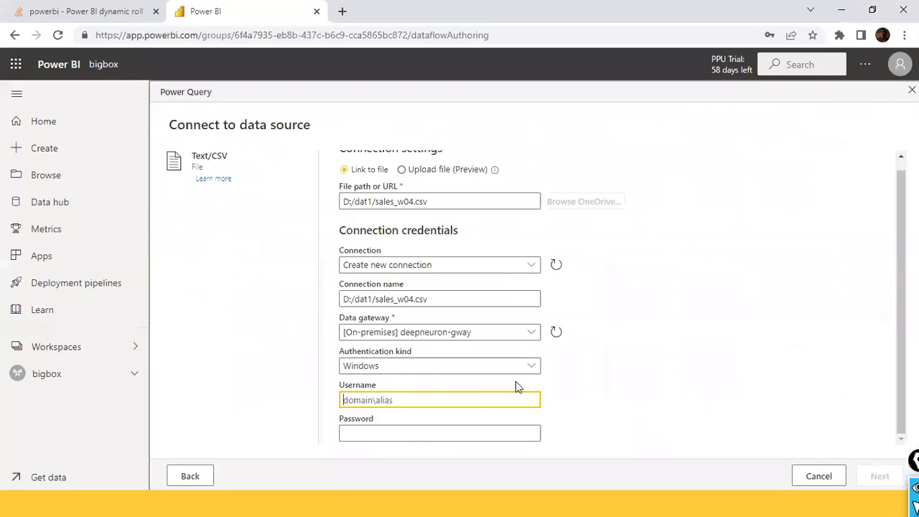
- Keep Windows authentication, enter localhost\welcome as the username and the account password, and connect to the sales_w04.csv data source
left_click(530, 368)
left_click(530, 369)
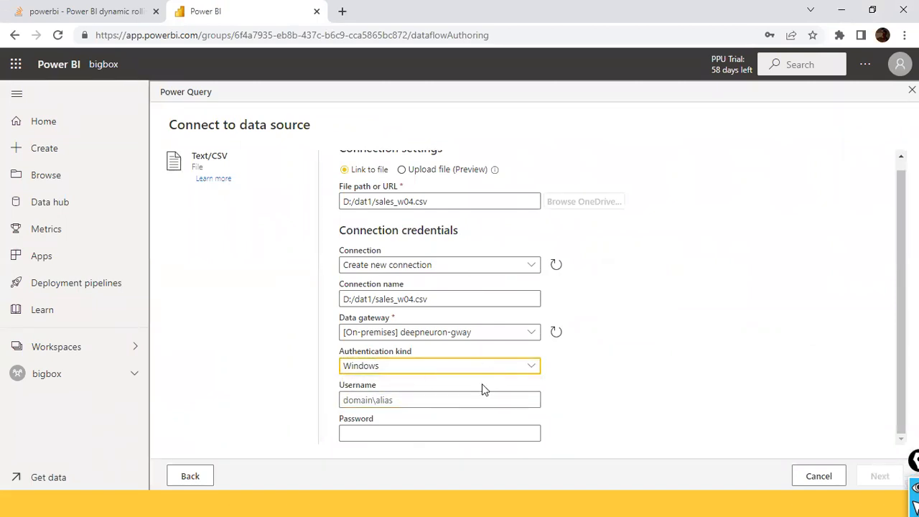
left_click(434, 400)
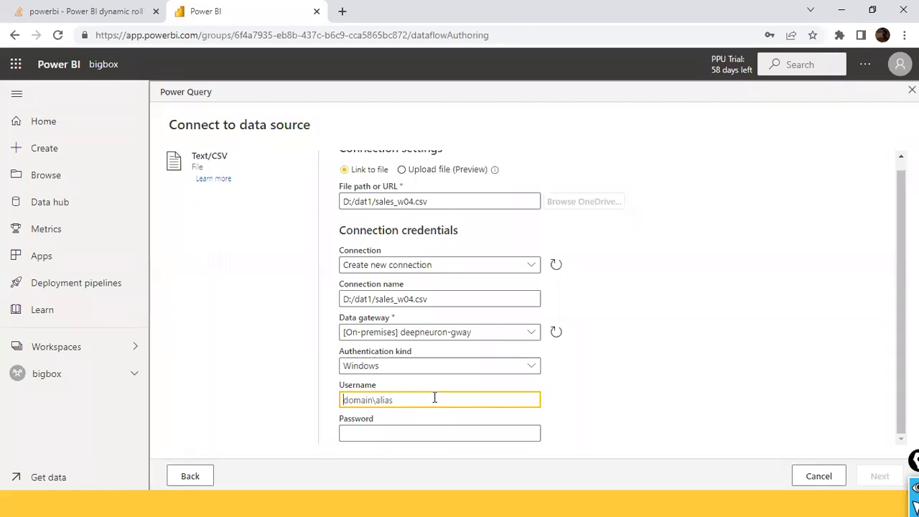
type("local")
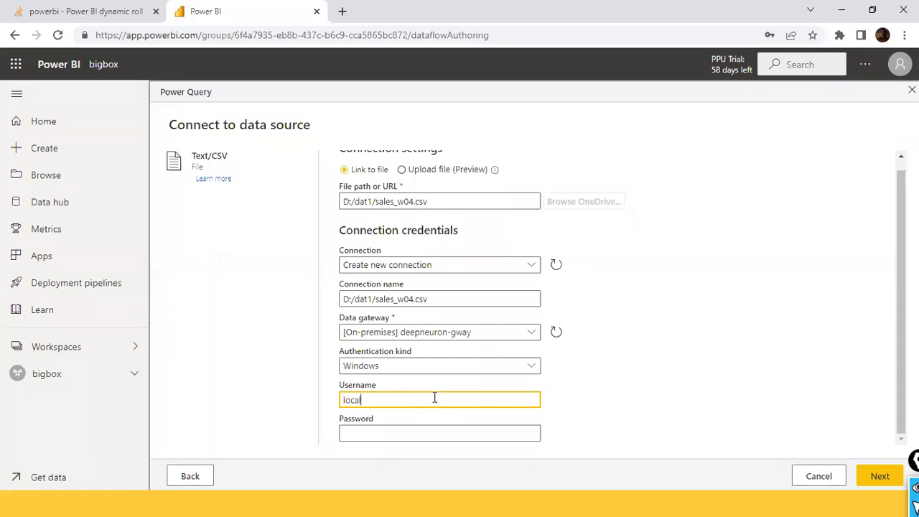
type("host\\welcome")
key("Tab")
type("•••••")
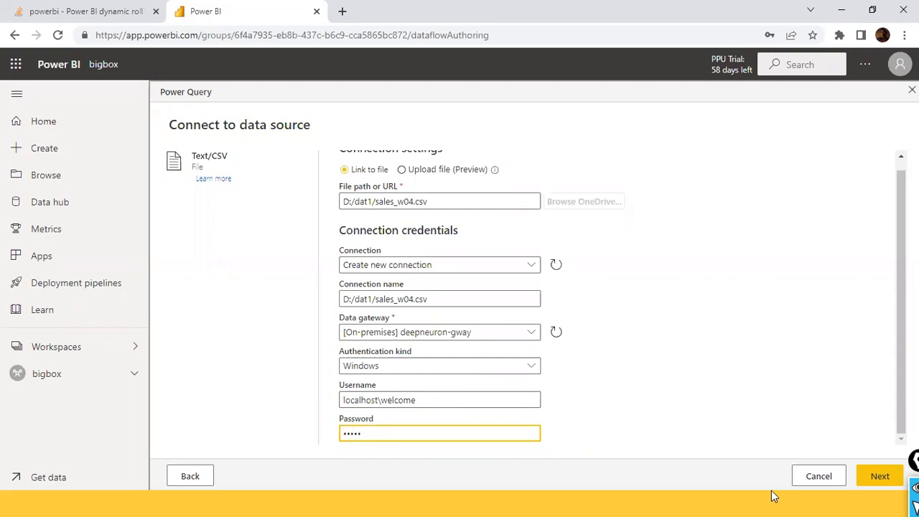
left_click(877, 477)
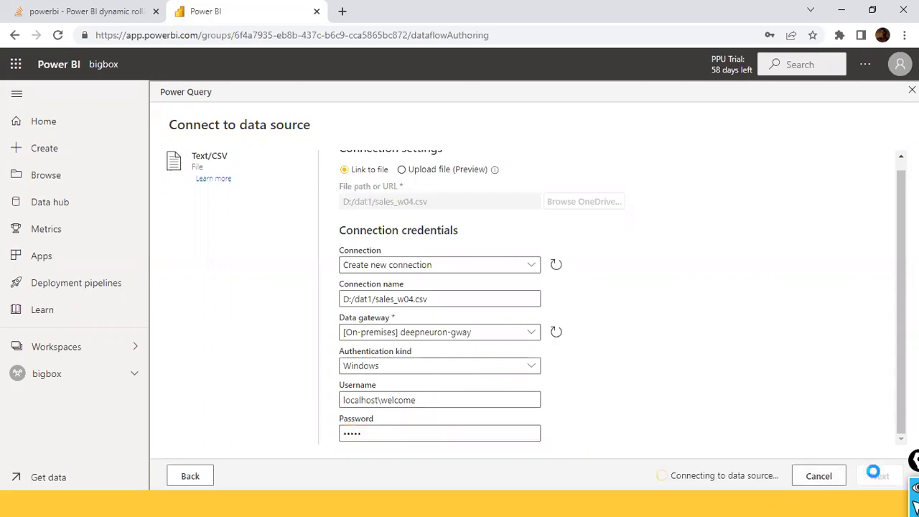
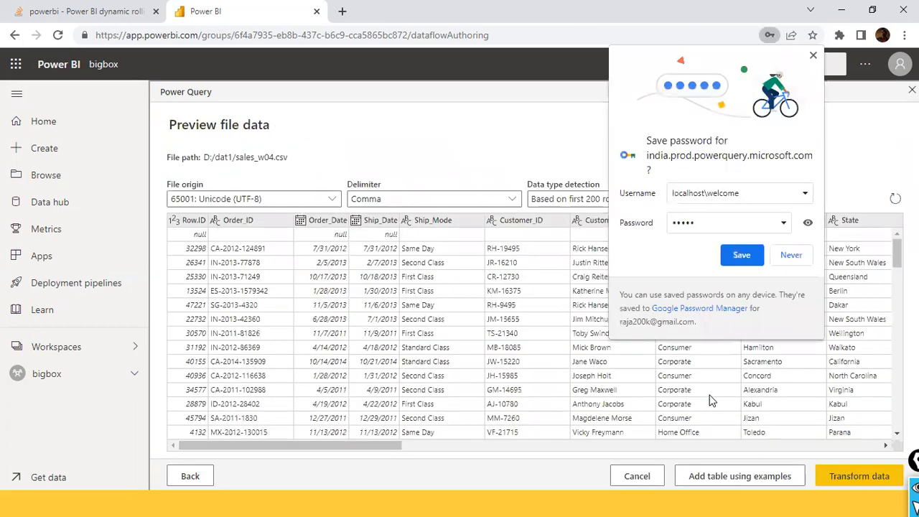
- Save the connection's login in the browser and open the sales_w04.csv preview for data transformation
left_click(736, 248)
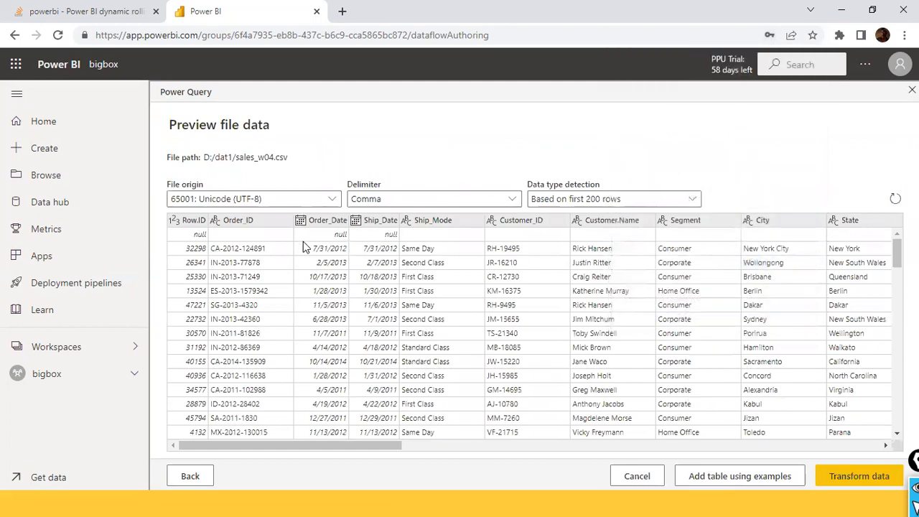
scroll(304, 244, "down", 3)
scroll(305, 244, "up", 3)
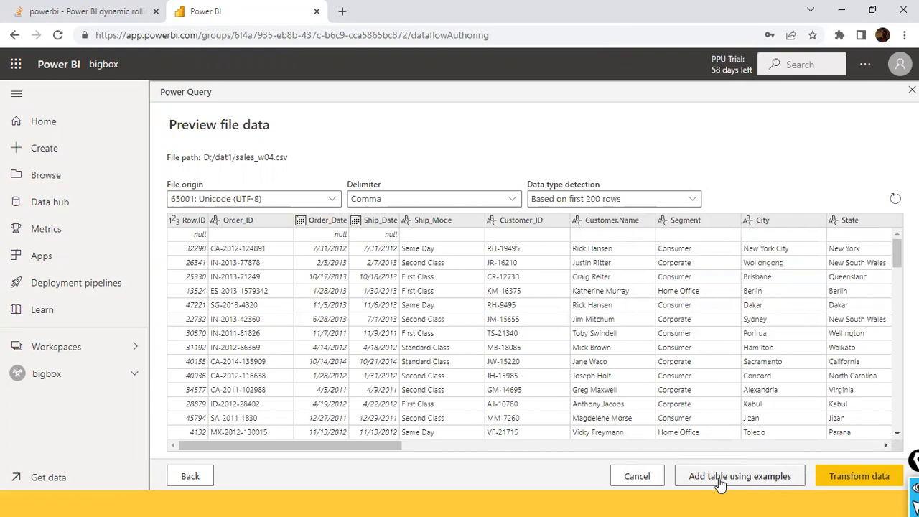
left_click(852, 478)
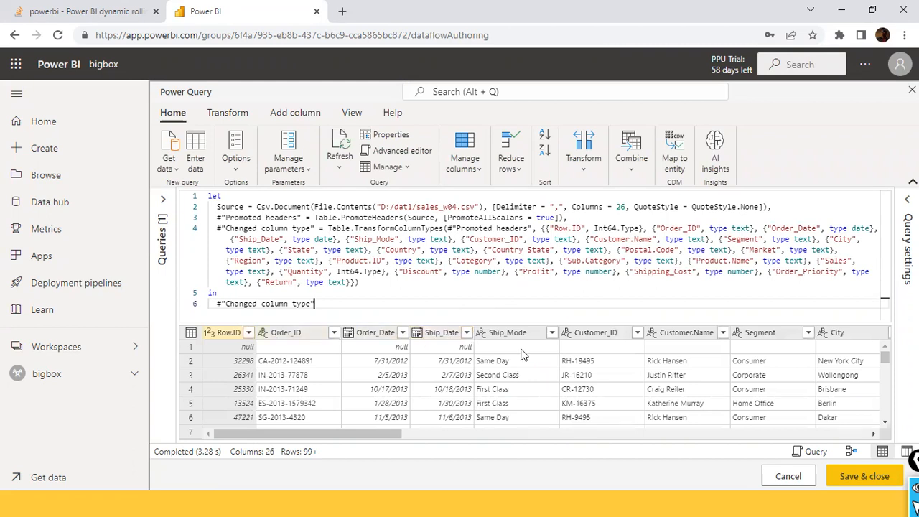
- Examine the query's M code and the editor's options, transform, query management and refresh commands
left_click_drag(393, 293, 207, 195)
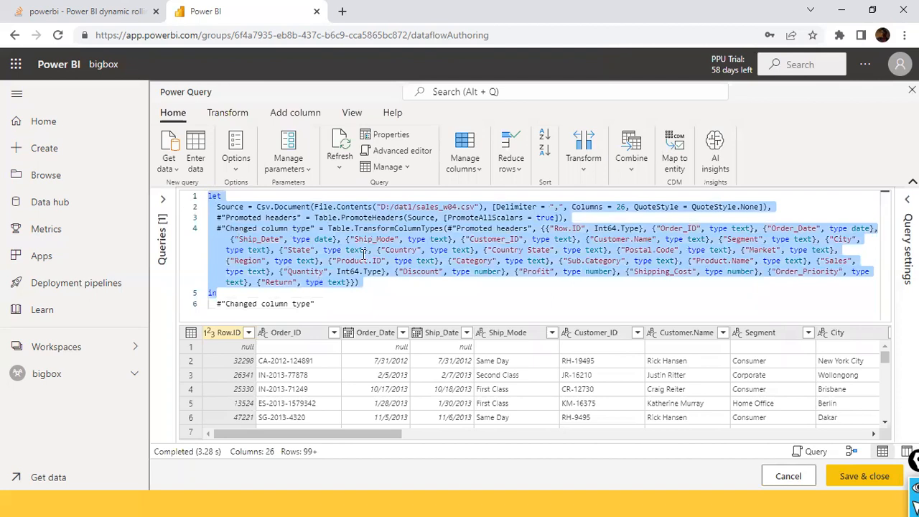
left_click(341, 303)
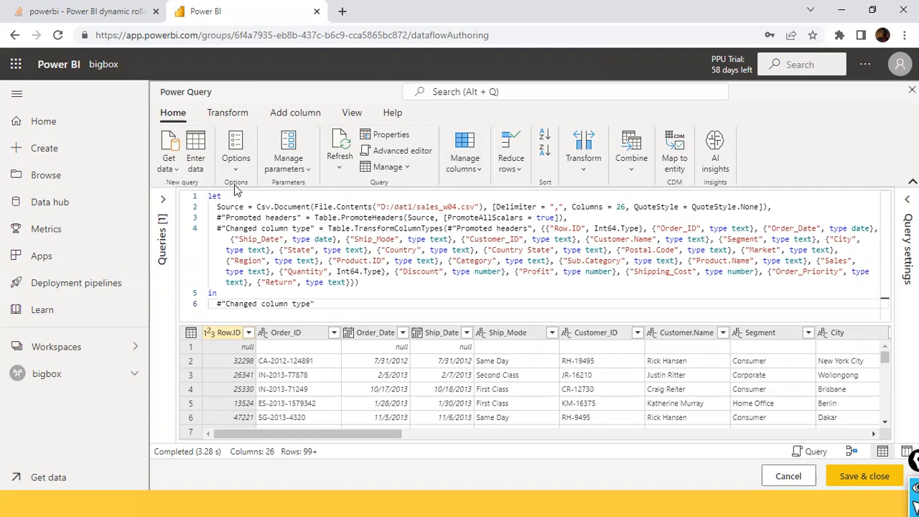
left_click(221, 354)
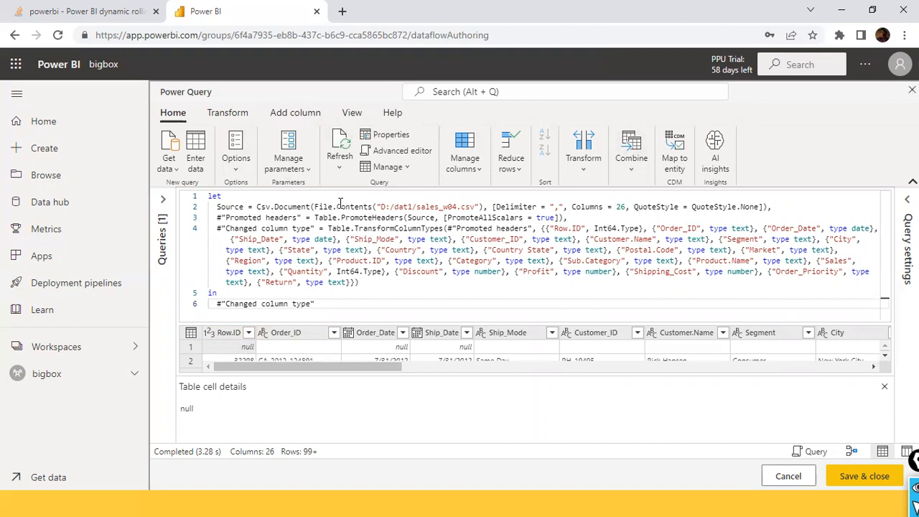
left_click(237, 155)
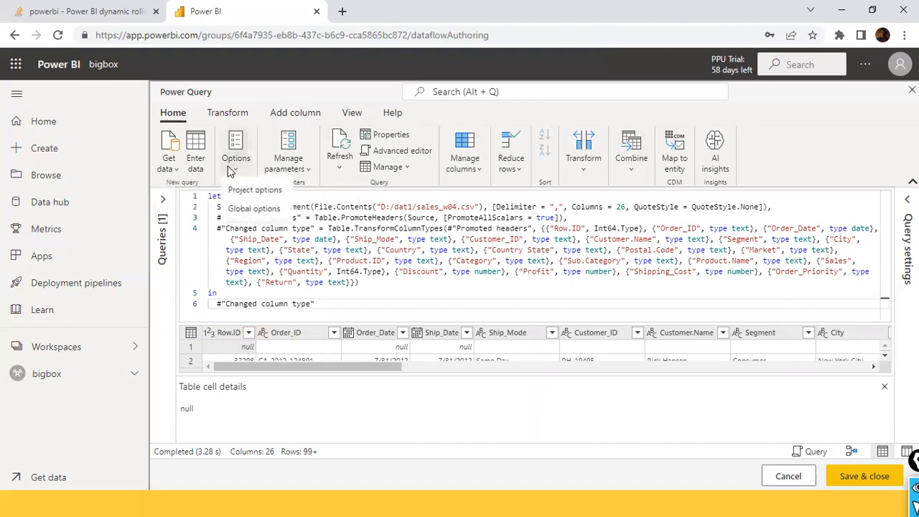
left_click(225, 114)
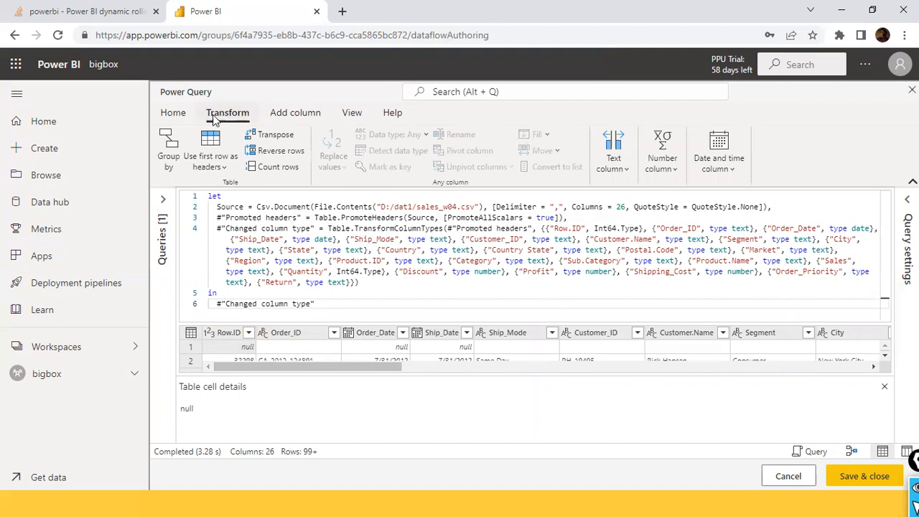
left_click(173, 114)
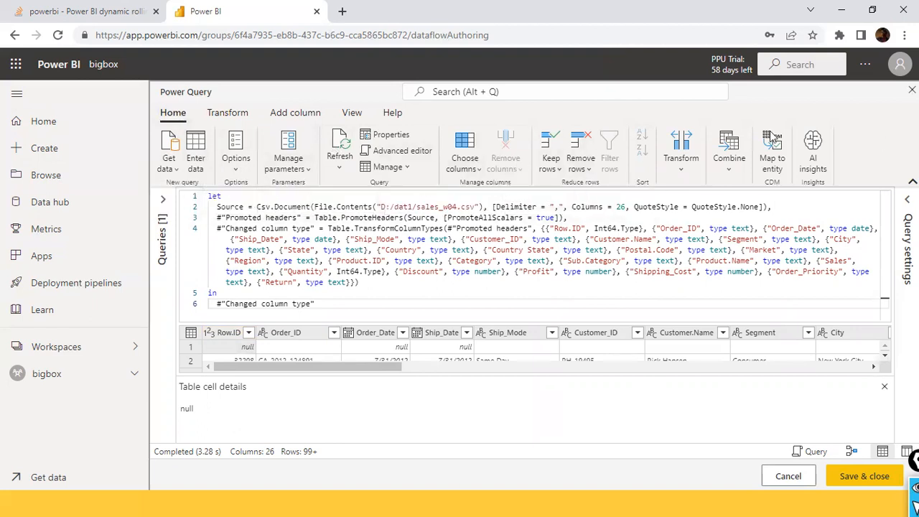
left_click(400, 172)
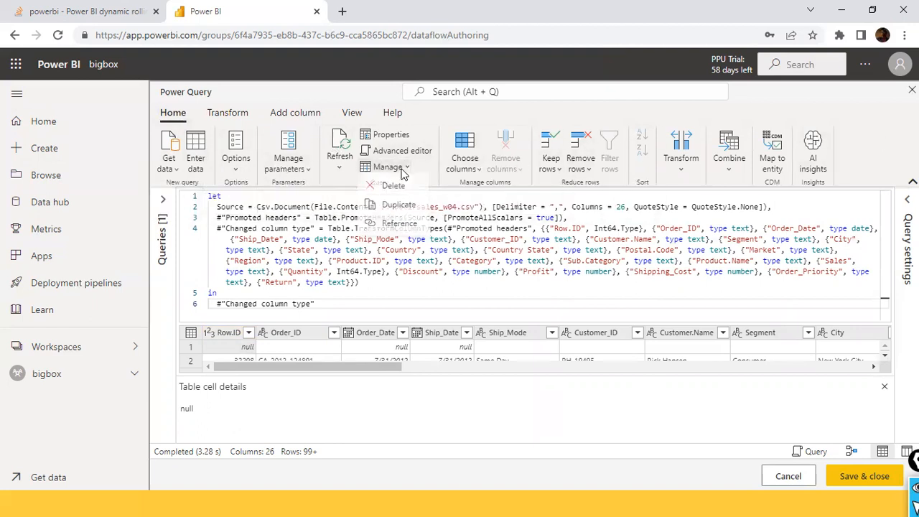
left_click(328, 167)
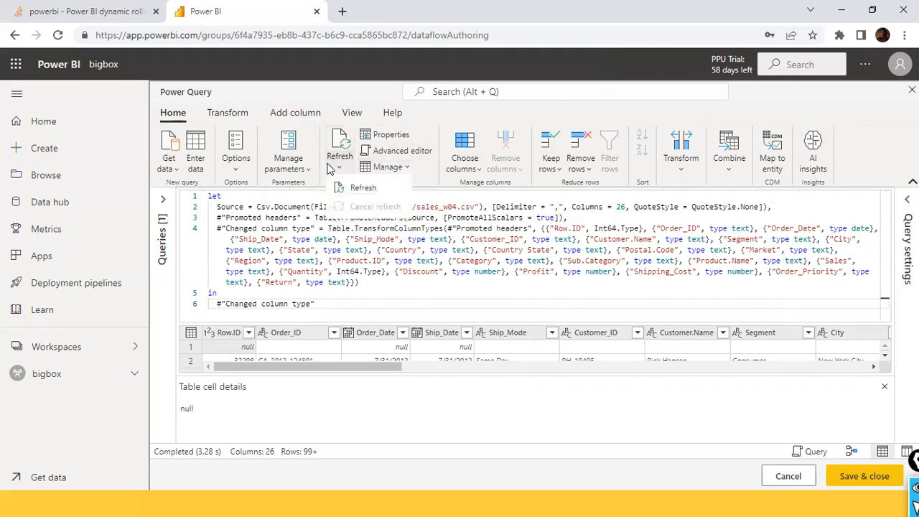
left_click(809, 113)
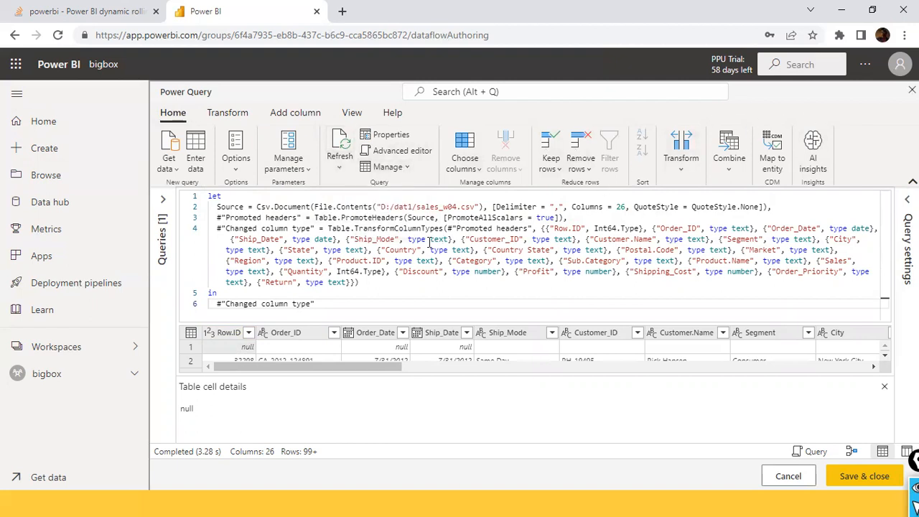
- Remove the top 1 row from the sales_w04.csv query
left_click(589, 170)
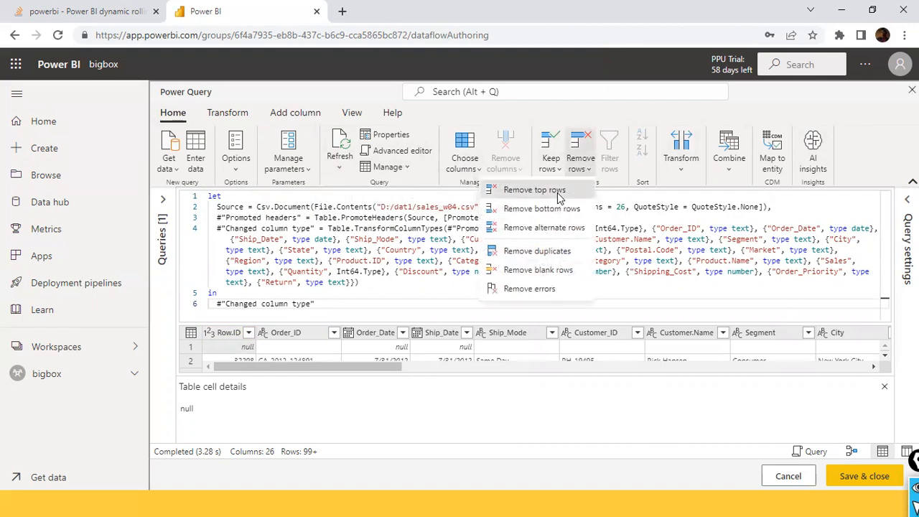
left_click(535, 191)
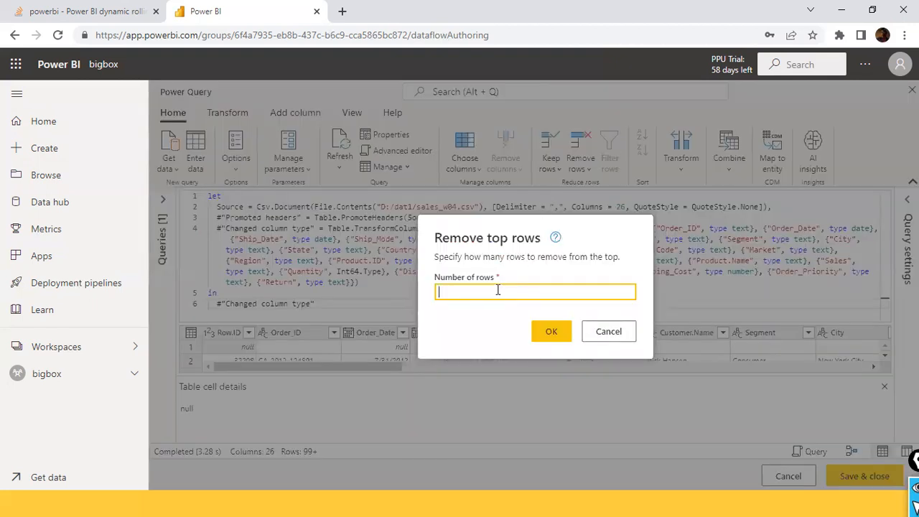
left_click(544, 335)
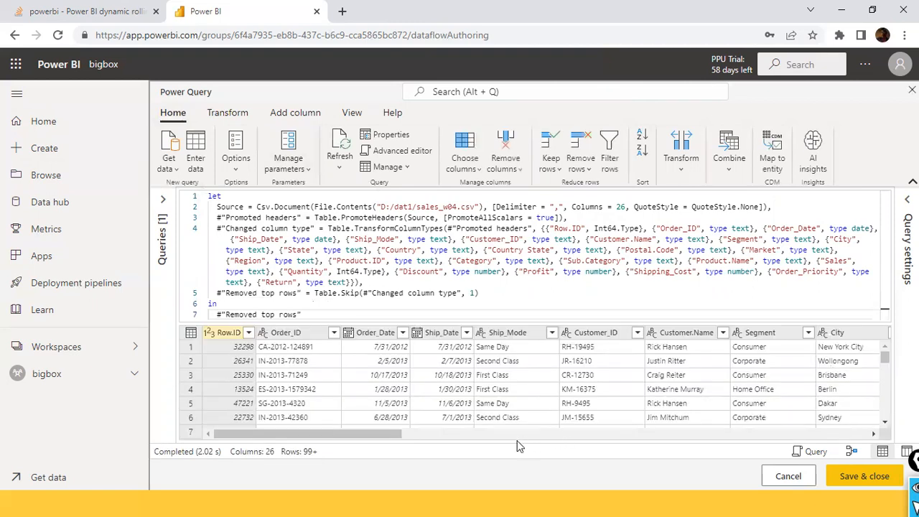
- Replace "$" with an empty value in the Sales column
left_click_drag(379, 434, 782, 434)
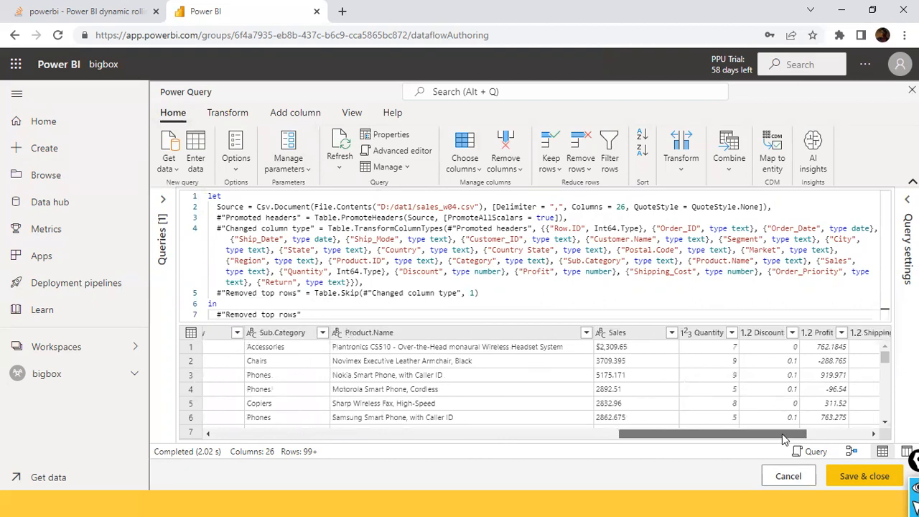
right_click(634, 334)
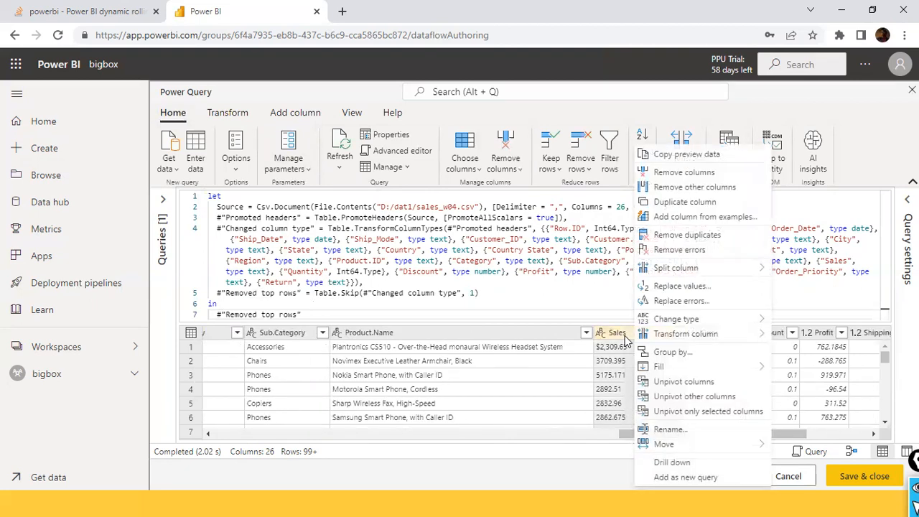
left_click(690, 286)
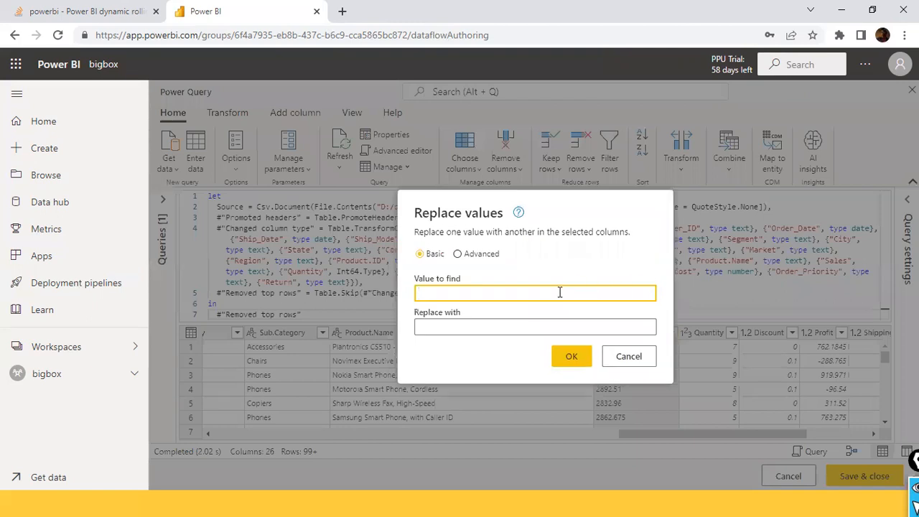
type("$")
left_click(505, 327)
left_click(577, 363)
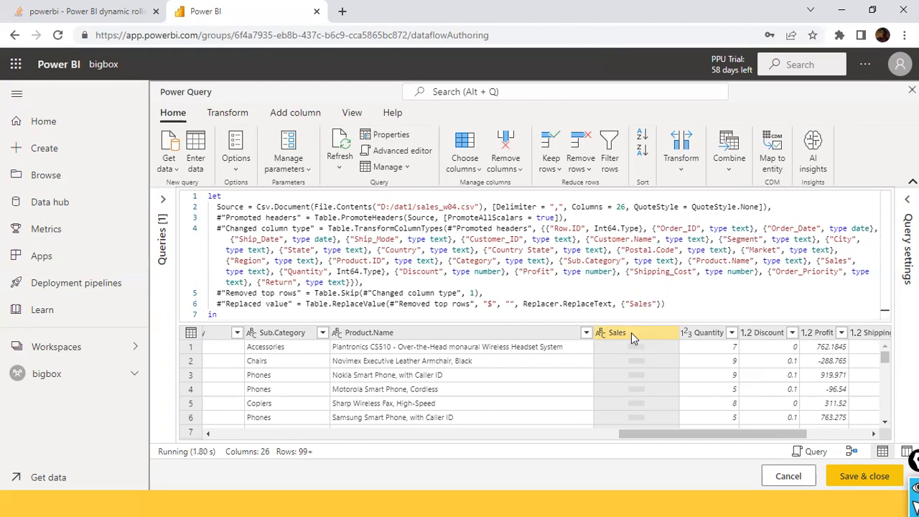
- Replace "NA" with 0 in the Sales column and check the column's rows
right_click(622, 335)
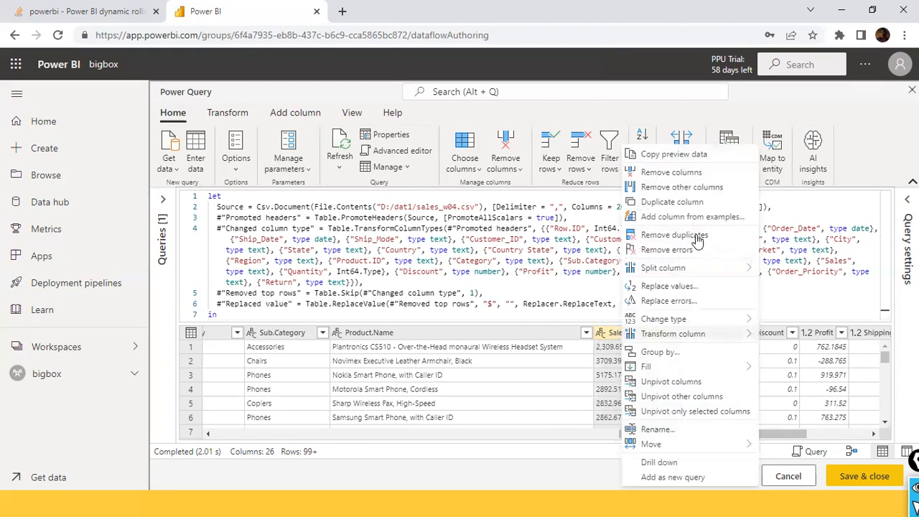
left_click(686, 287)
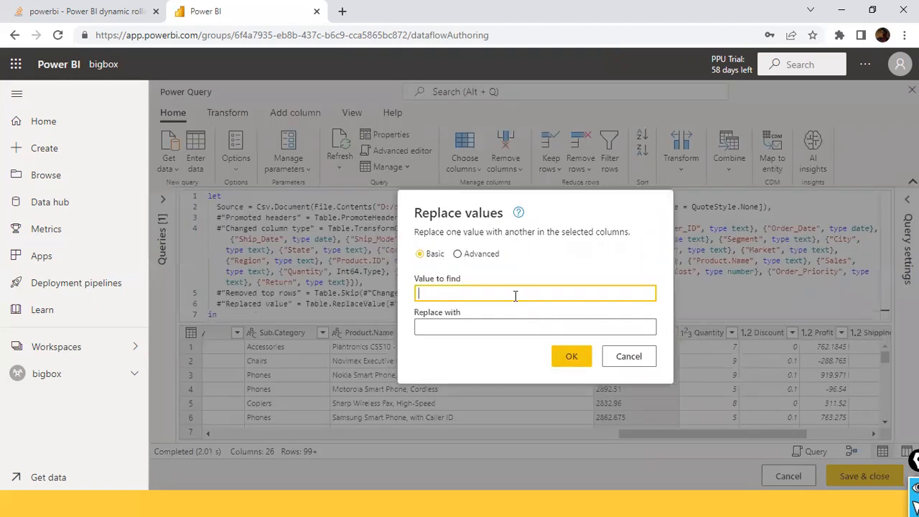
type("NA")
key("Tab")
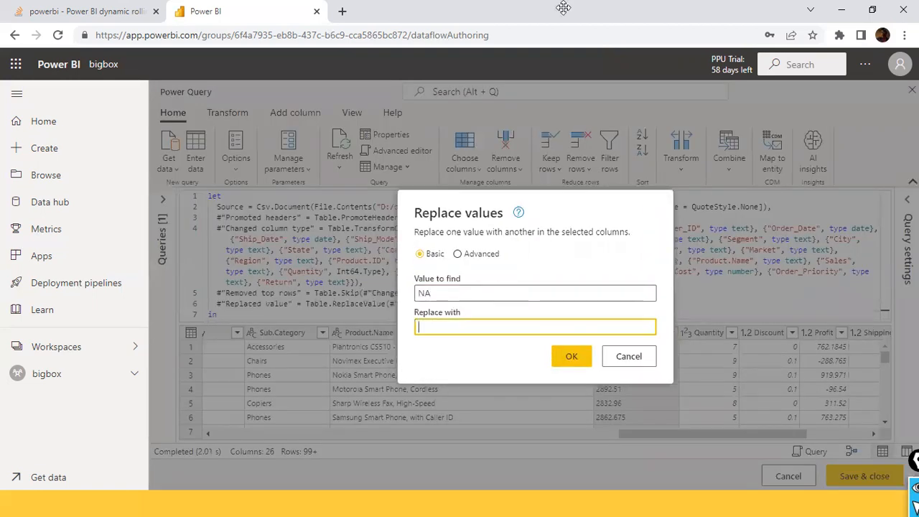
type("0")
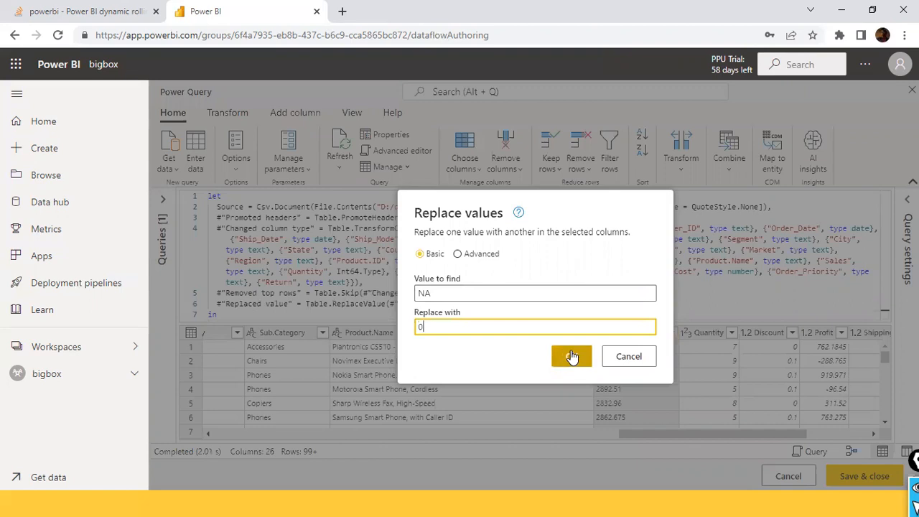
left_click(570, 356)
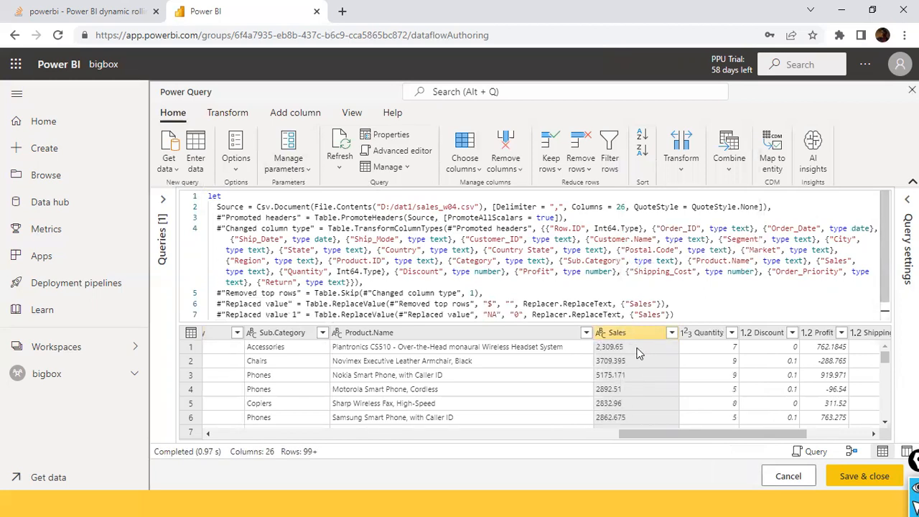
scroll(632, 342, "down", 2)
scroll(636, 384, "up", 2)
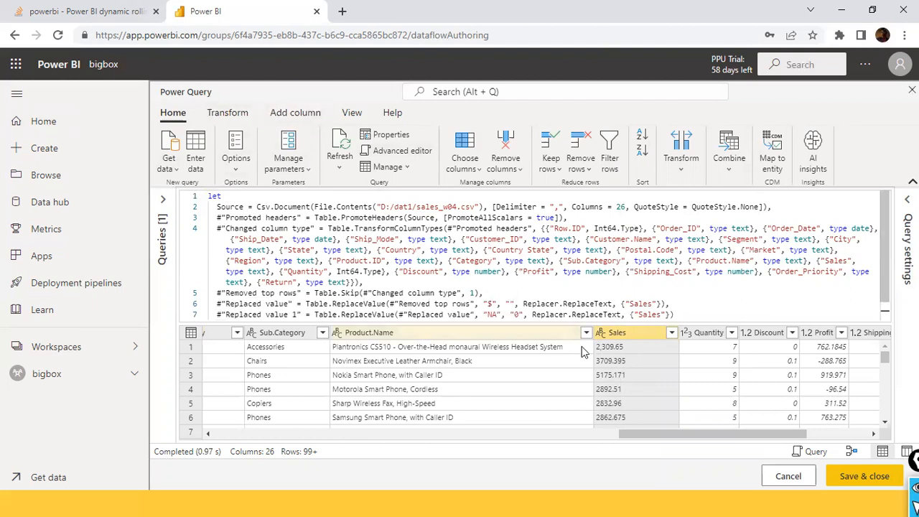
- Start a basic grouping of the sales_w04.csv rows with Category as the group-by column
left_click_drag(650, 433, 494, 431)
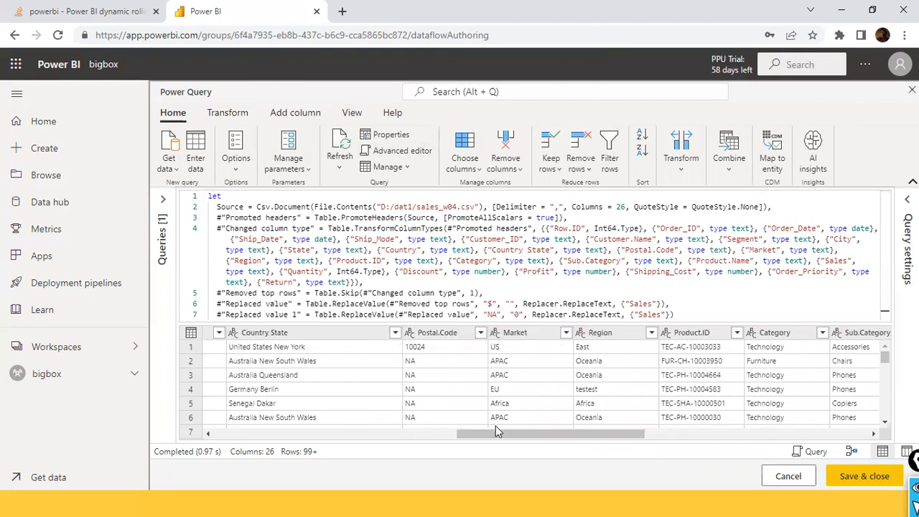
scroll(496, 426, "down", 1)
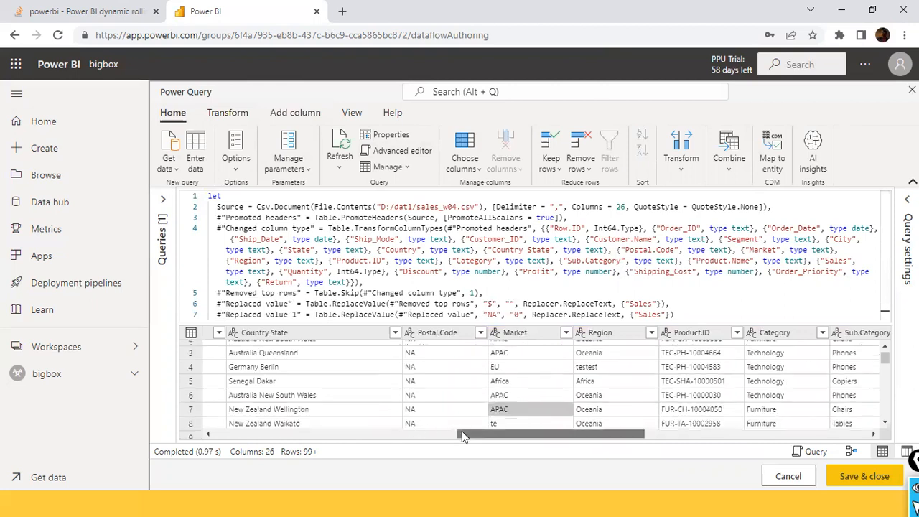
left_click_drag(461, 436, 277, 435)
left_click(236, 116)
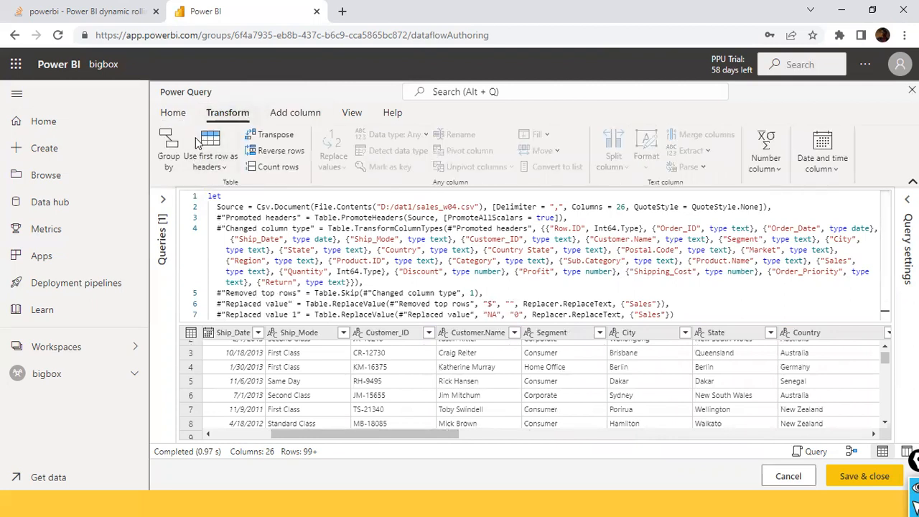
left_click(173, 148)
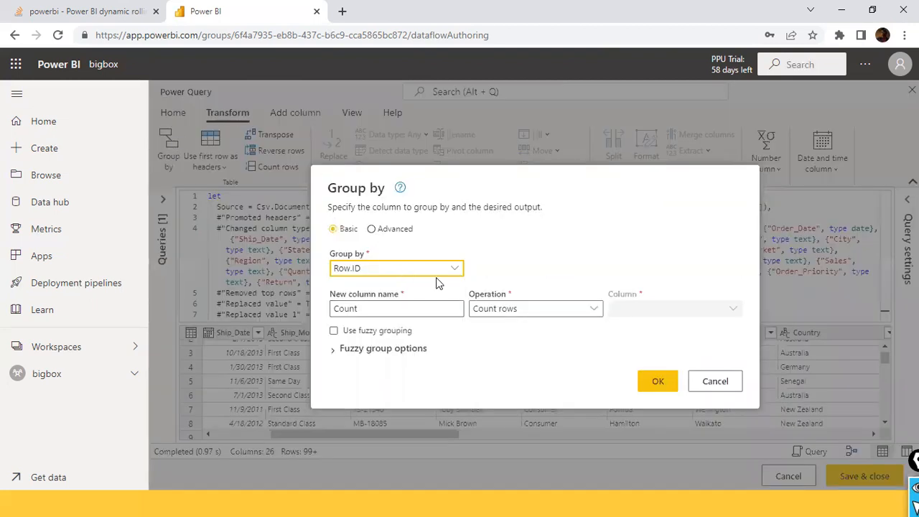
left_click(455, 269)
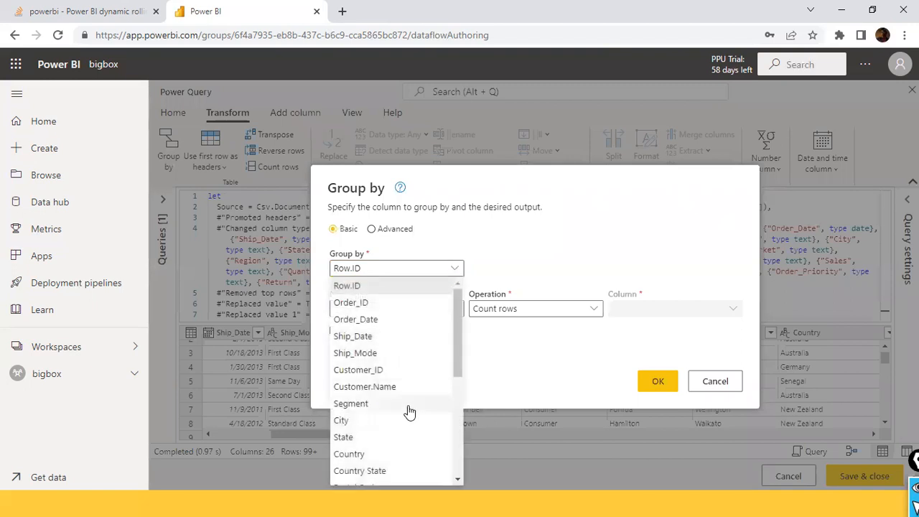
scroll(402, 416, "down", 1)
scroll(397, 406, "down", 1)
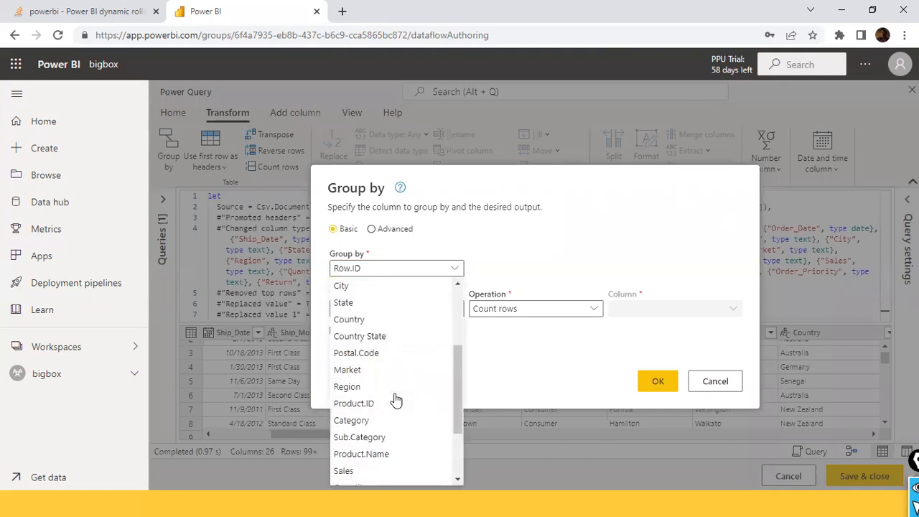
scroll(396, 400, "down", 1)
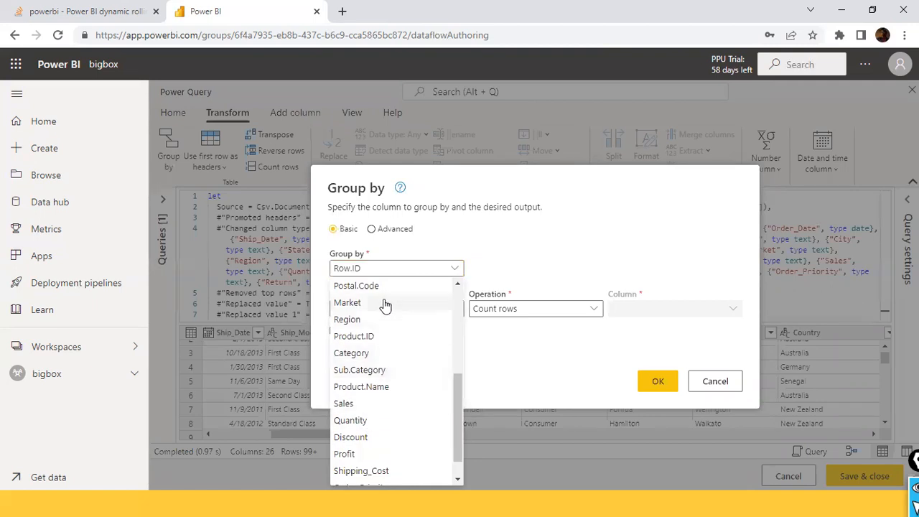
left_click(362, 353)
- Add a "Total Sals" column that sums the Sales column and apply the grouping
double_click(421, 308)
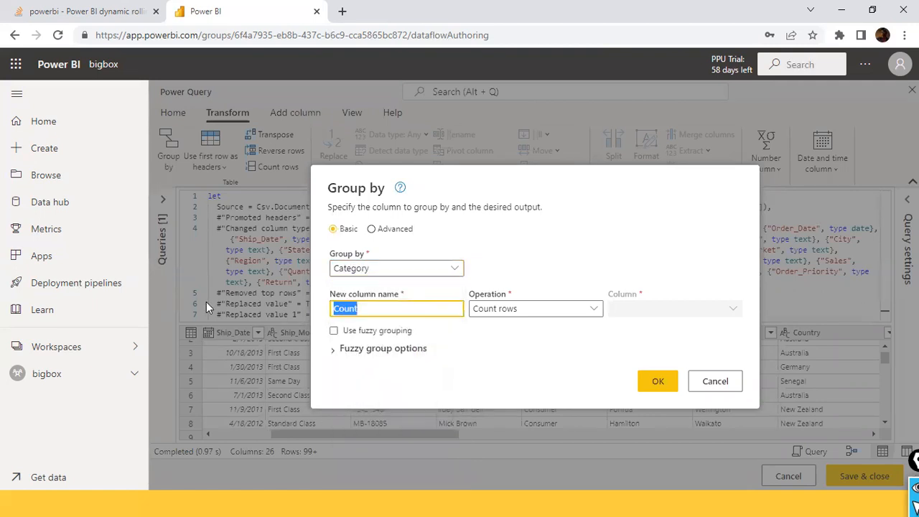
type("Total")
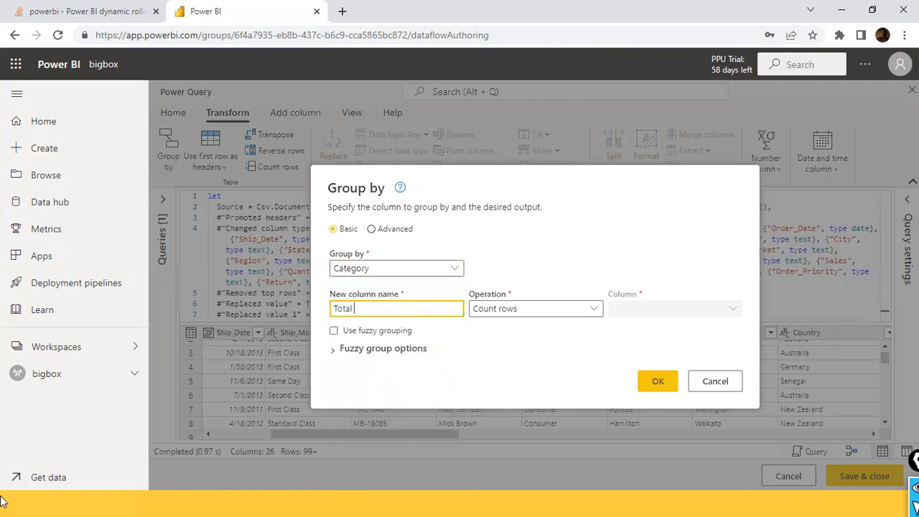
key("Tab")
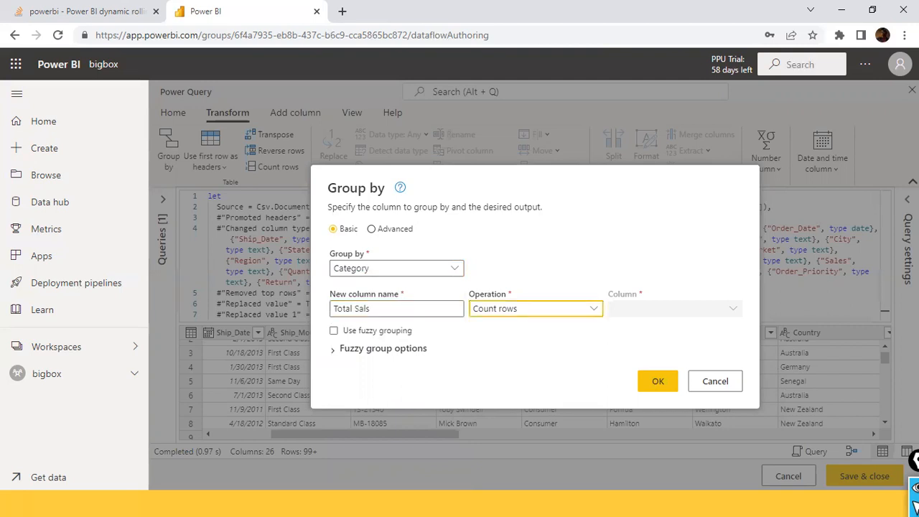
left_click(595, 311)
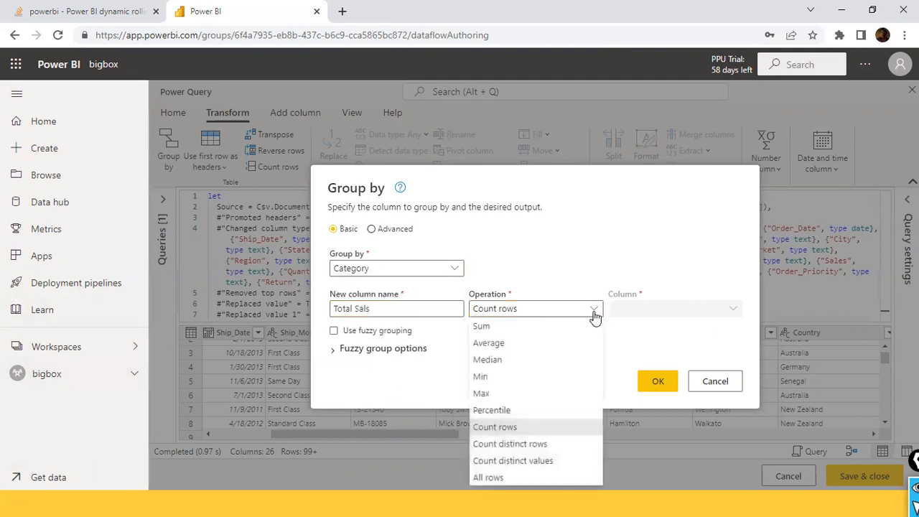
left_click(539, 327)
left_click(659, 313)
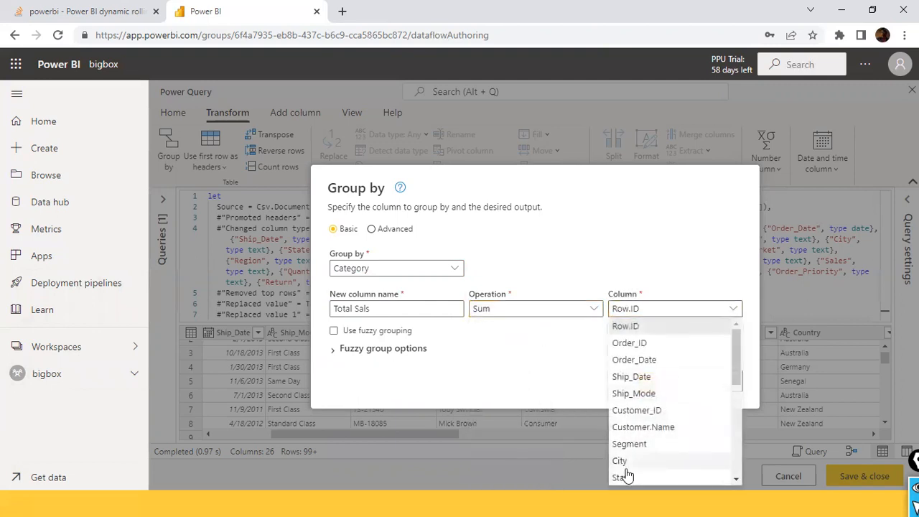
scroll(628, 470, "down", 3)
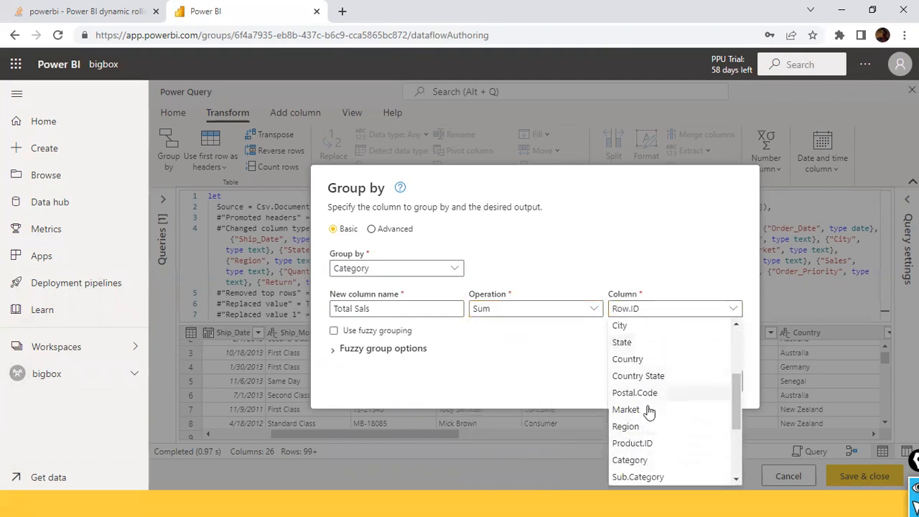
scroll(655, 388, "down", 4)
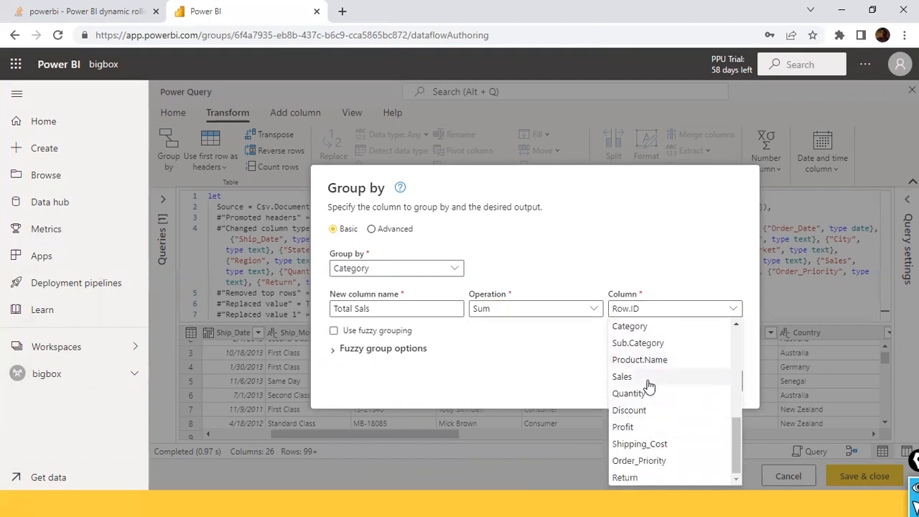
left_click(646, 377)
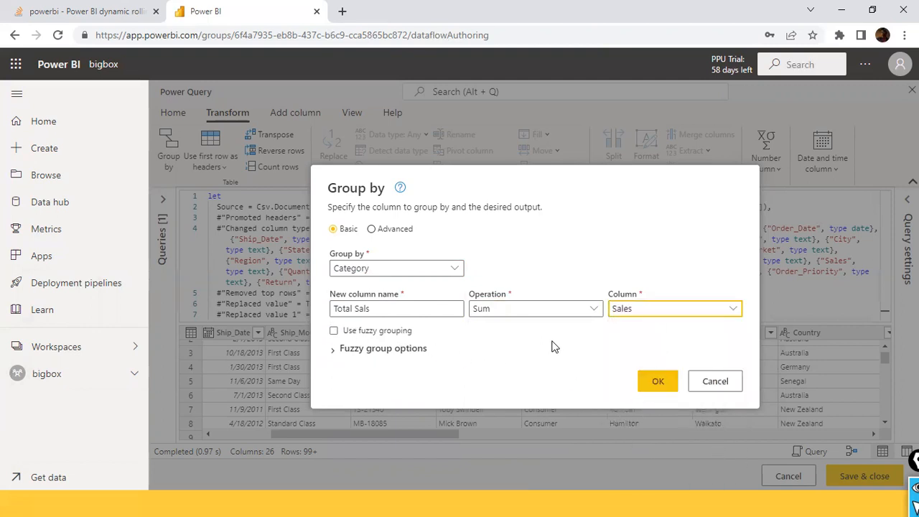
left_click(650, 381)
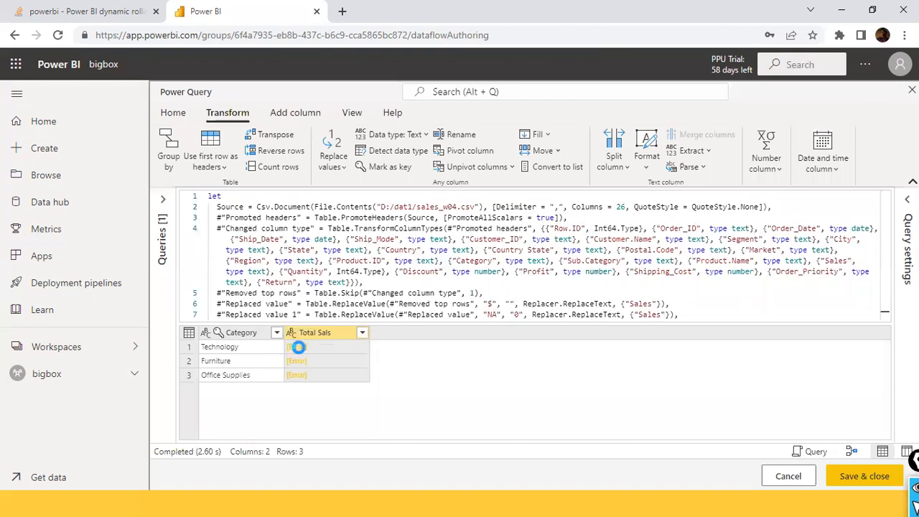
- Inspect the error in the Technology row's Total Sals cell and discard the query edits
left_click(297, 347)
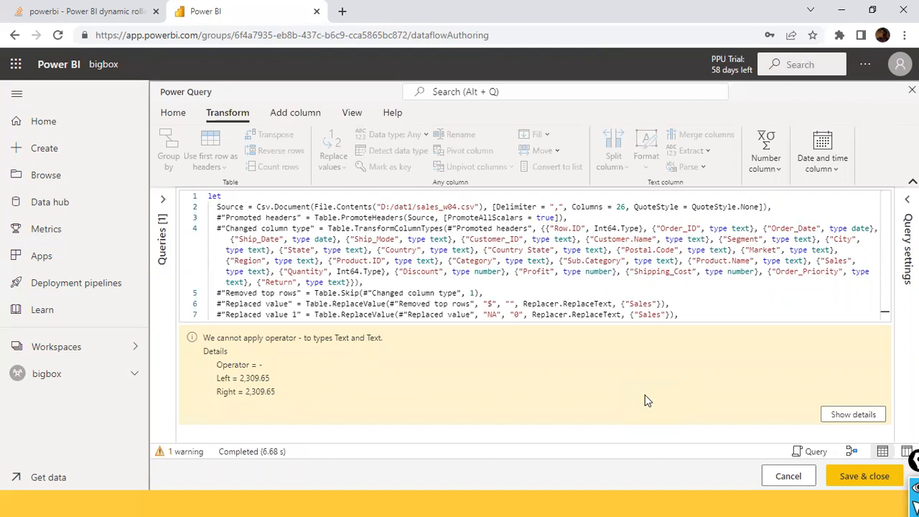
left_click(784, 476)
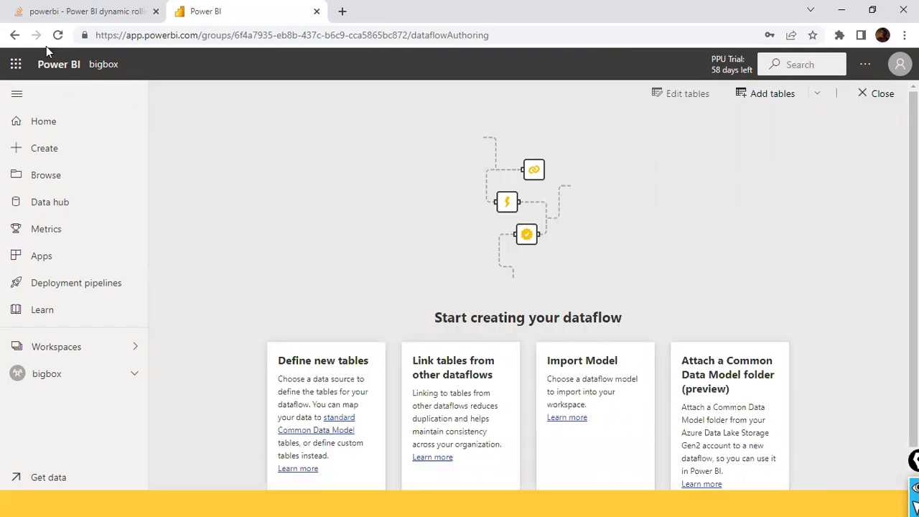
- Define new dataflow tables from a Text/CSV source linked to the file path D:/dat1/sales_w04.csv
scroll(340, 277, "down", 1)
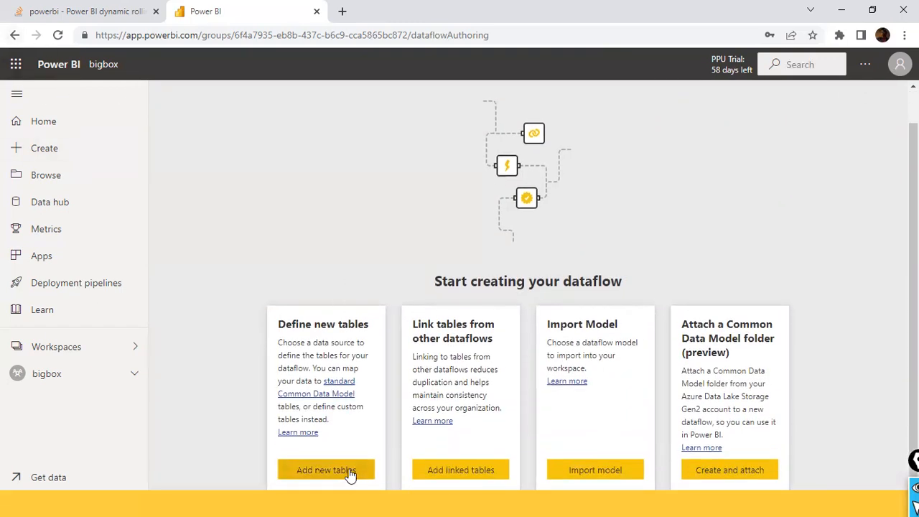
left_click(349, 472)
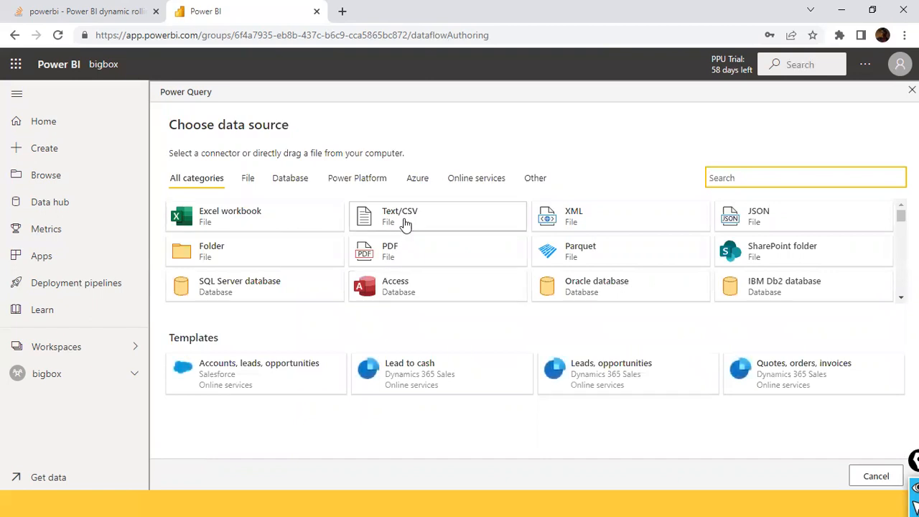
left_click(419, 220)
left_click(433, 212)
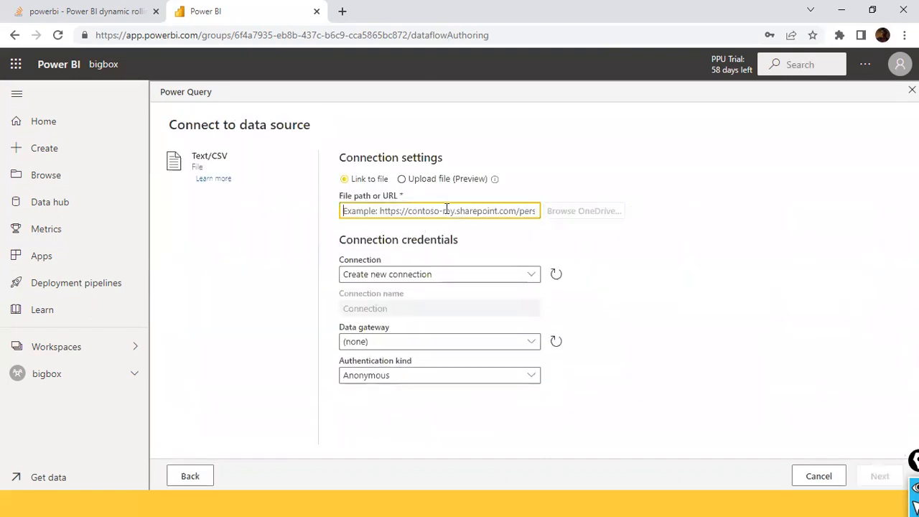
type("D:/dat1/sas")
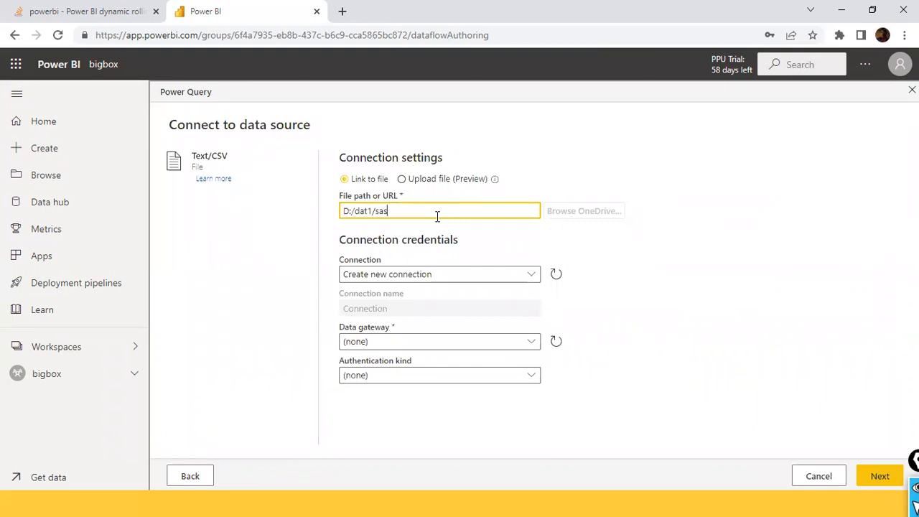
key("BackSpace")
type("les_w04.csv")
key("Tab")
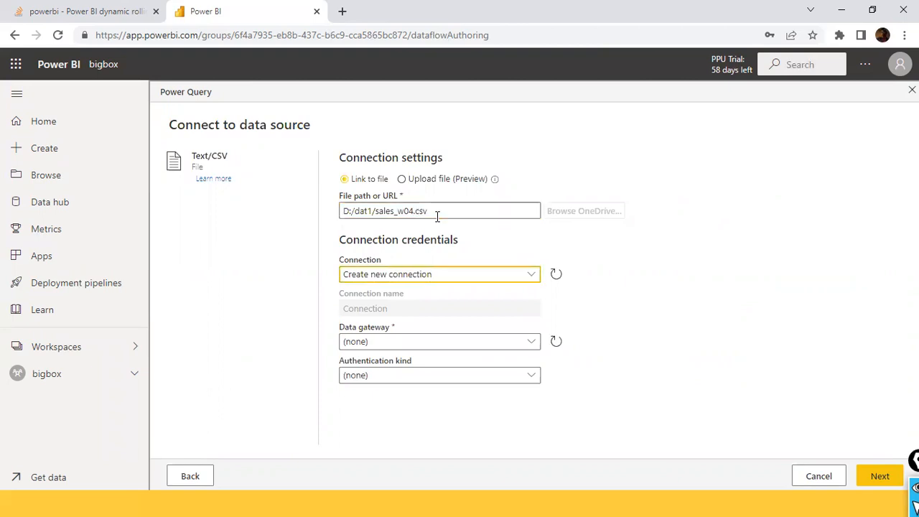
- Set the source to create a new connection through the [On-premises] deepneuron-gway data gateway
left_click(535, 274)
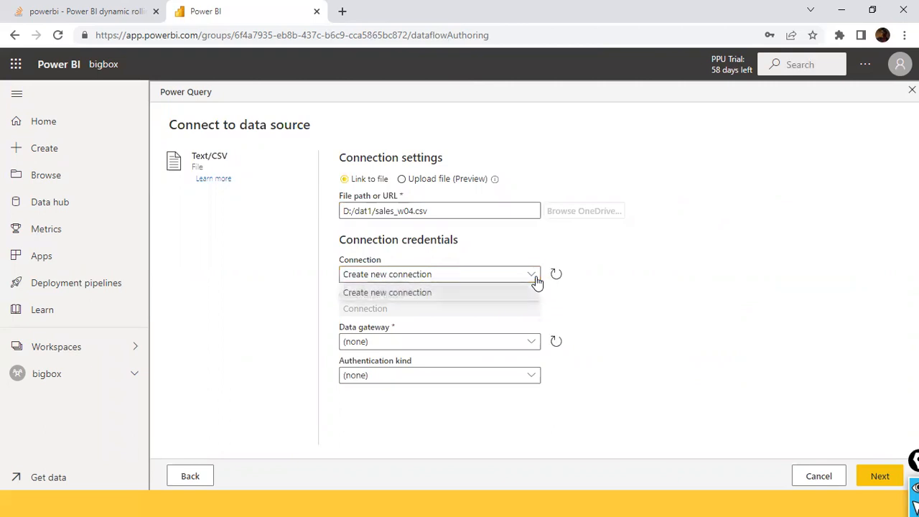
left_click(449, 296)
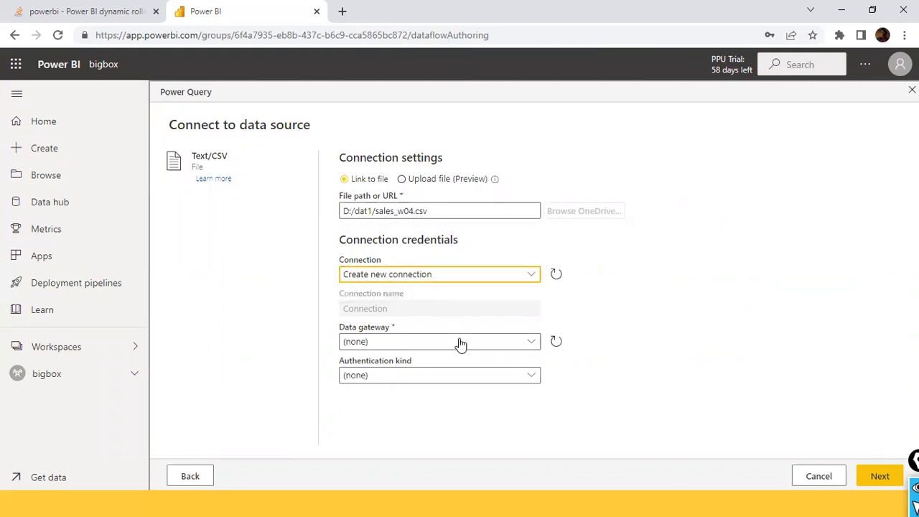
left_click(459, 341)
left_click(396, 384)
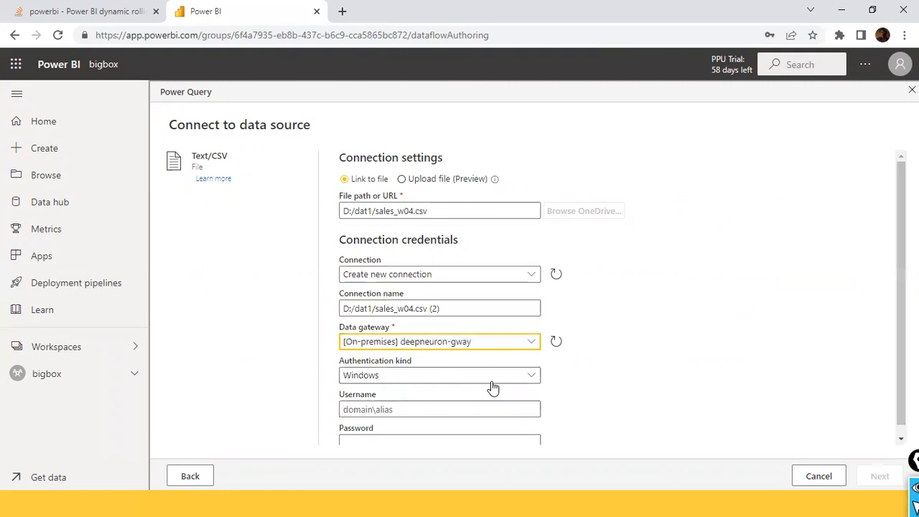
- Fill in the Windows authentication username and password for the gateway connection
scroll(492, 386, "down", 1)
left_click(385, 400)
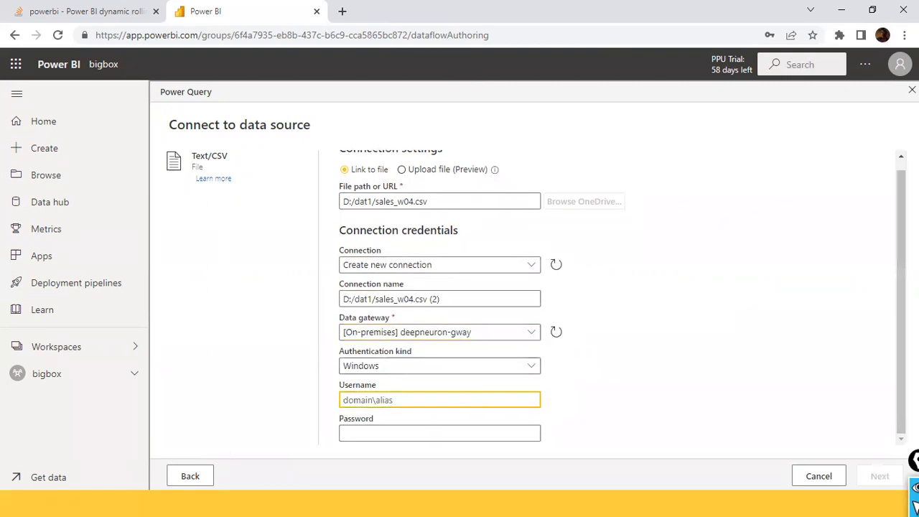
type("localhost\\welcme")
key("BackSpace")
key("BackSpace")
type("oe")
key("Tab")
key("shift+Tab")
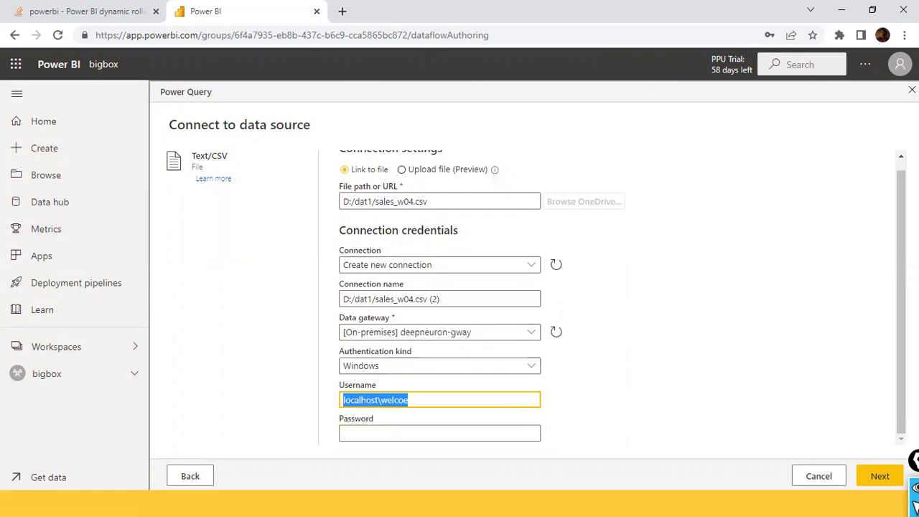
key("Right")
type("m")
key("Tab")
type("•••")
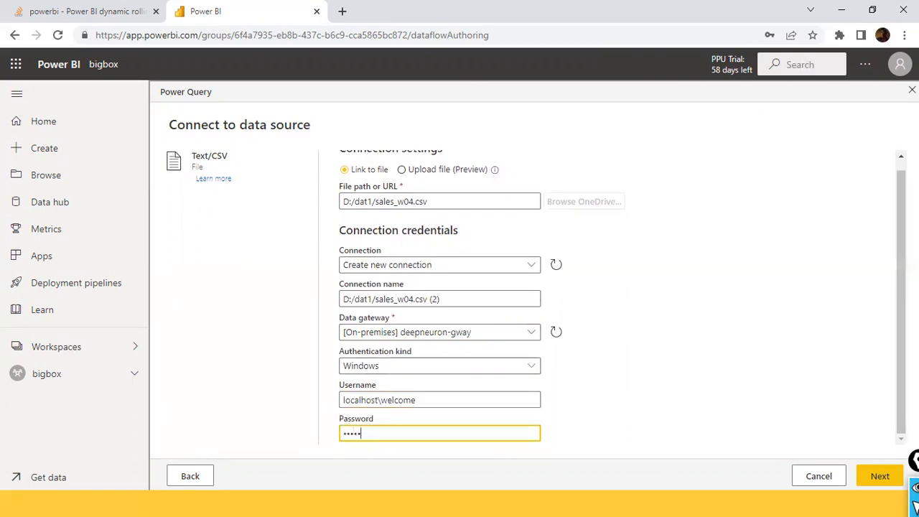
type("••")
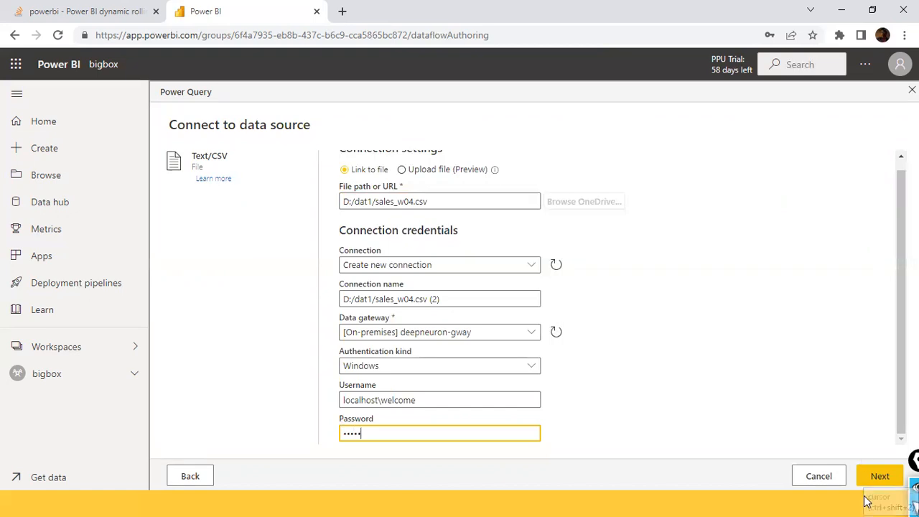
- Connect to the CSV file, check its data preview and open it in the query editor for transformation
left_click(880, 476)
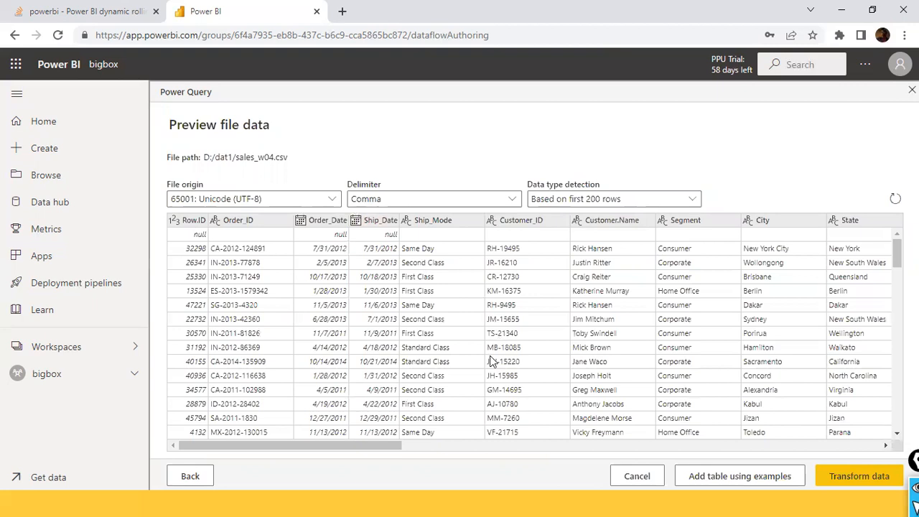
left_click_drag(363, 445, 231, 363)
left_click(860, 476)
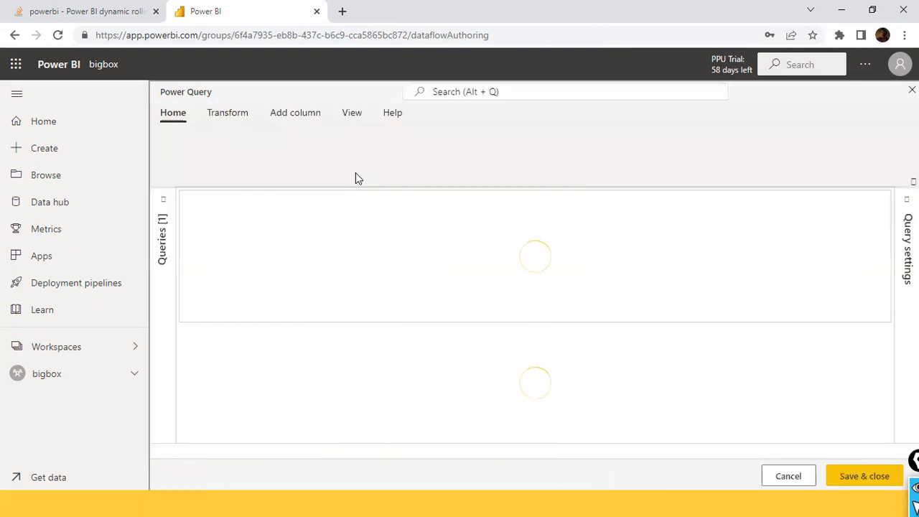
- Remove the top 1 row from the newly loaded sales_w04.csv query
left_click(238, 115)
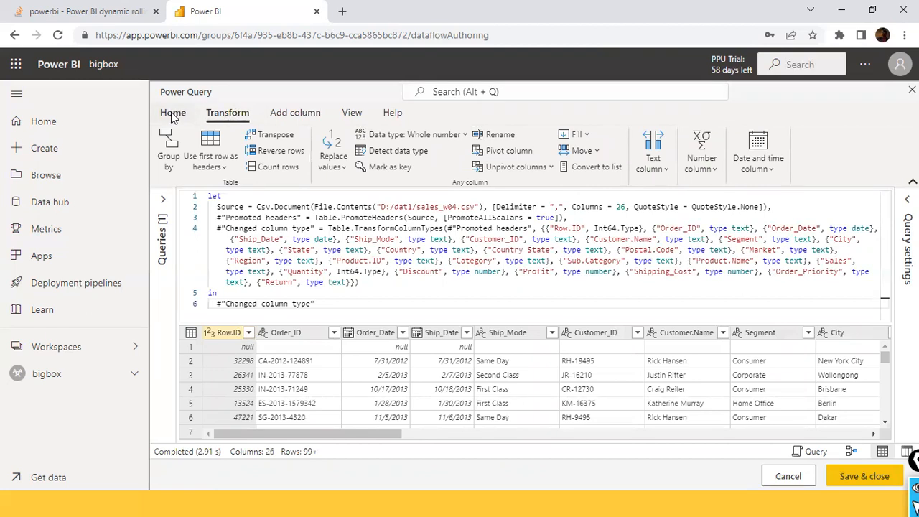
left_click(172, 116)
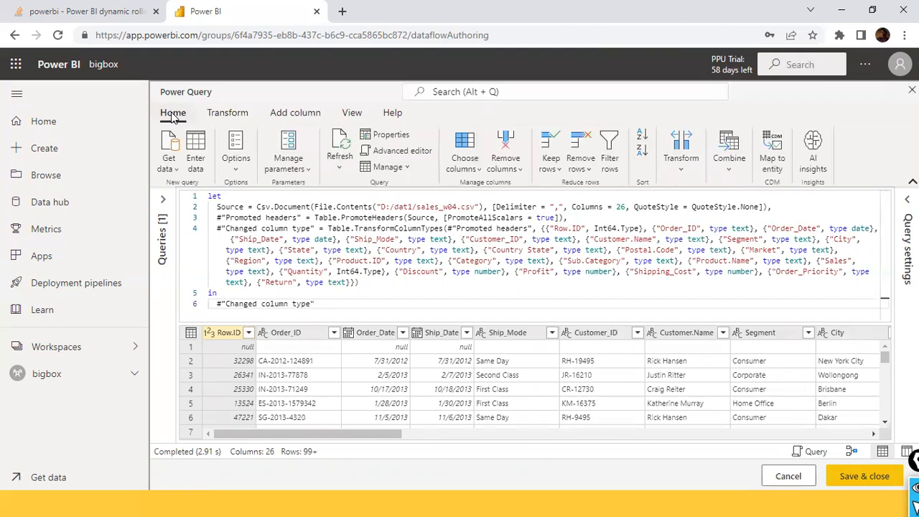
left_click(588, 174)
left_click(532, 190)
type("1")
left_click(546, 333)
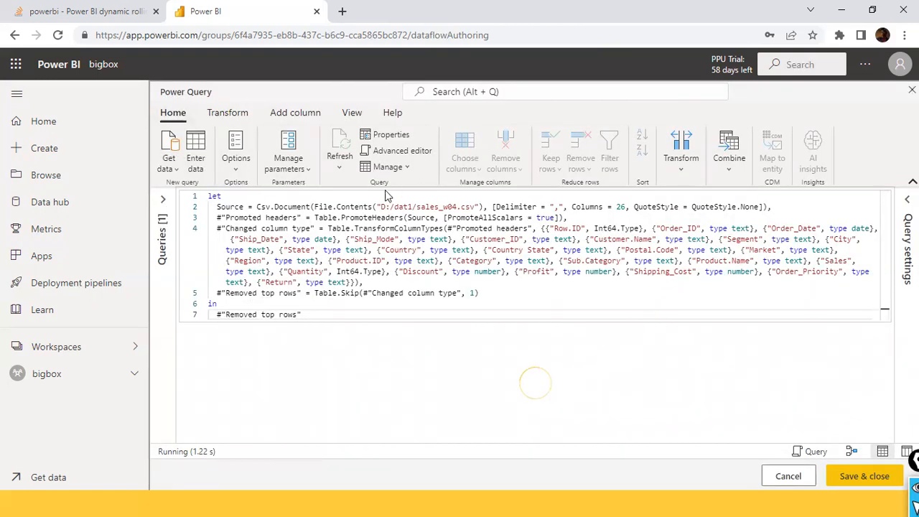
- Start a basic Group by operation on the sales_w04 table, with Category as the grouping column
left_click(226, 115)
left_click(179, 155)
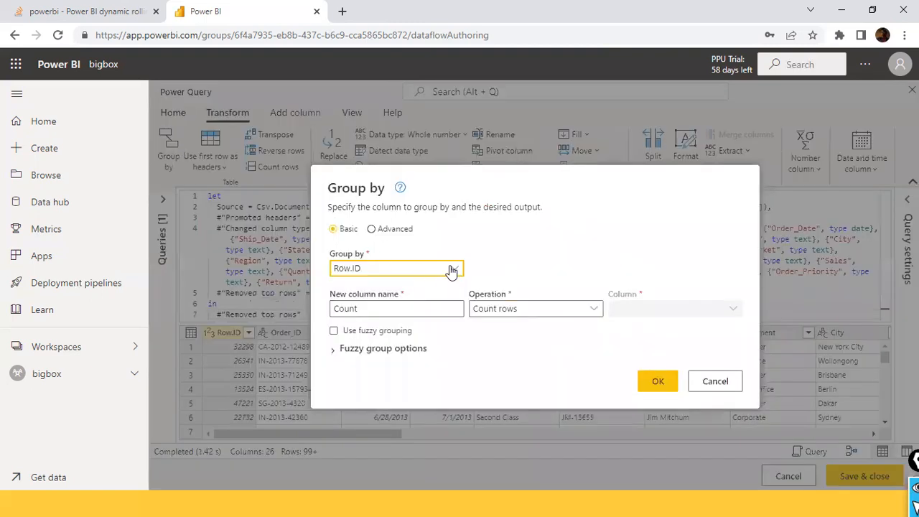
left_click(455, 268)
scroll(402, 425, "down", 2)
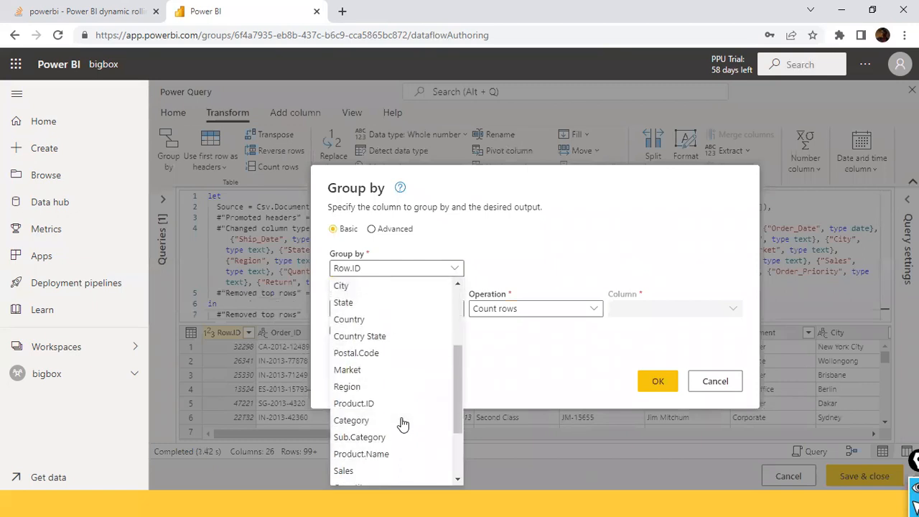
left_click(383, 423)
- Name the new aggregated column Total Units Sold
left_click(439, 307)
left_click_drag(440, 307, 310, 309)
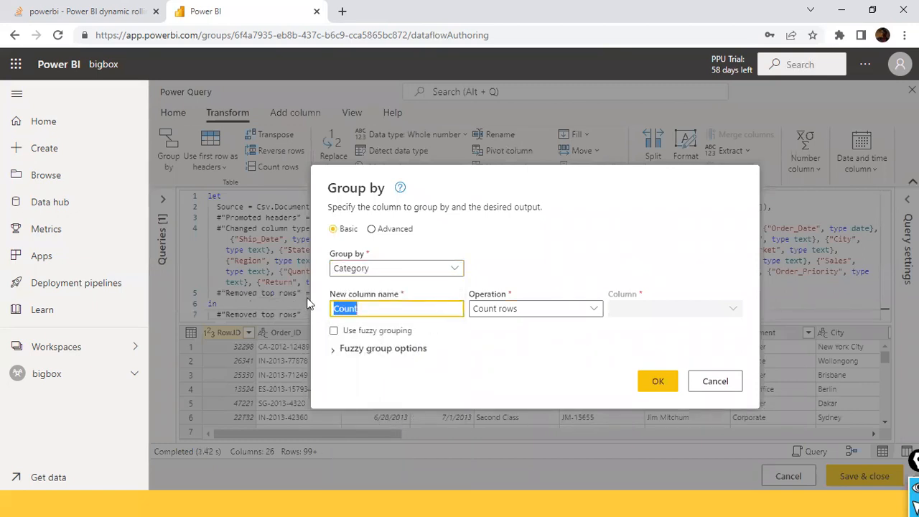
type("Total Units Sold")
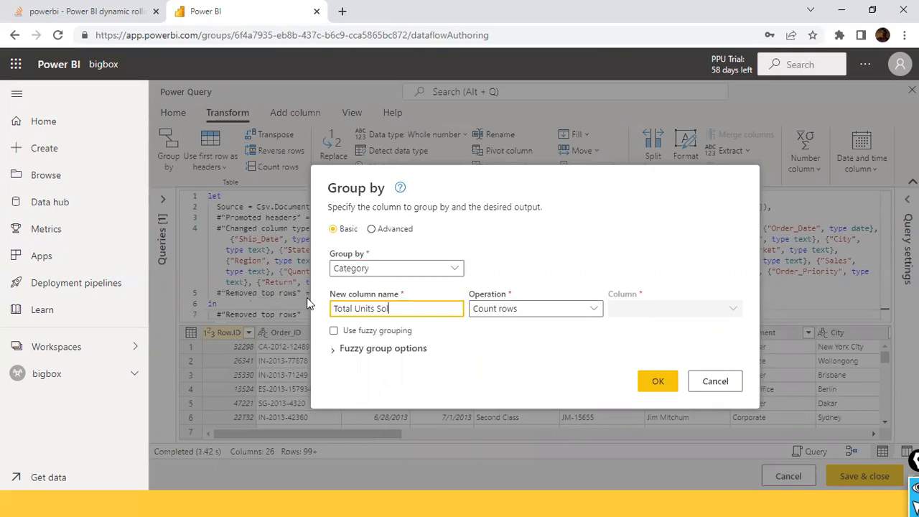
key("Tab")
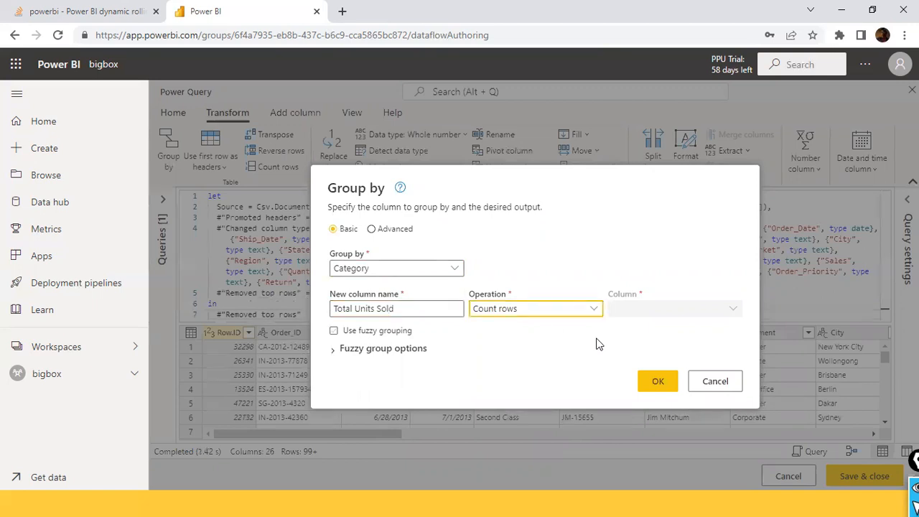
- Set the aggregation to Sum of the Quantity column and apply the grouping
left_click(596, 310)
left_click(526, 326)
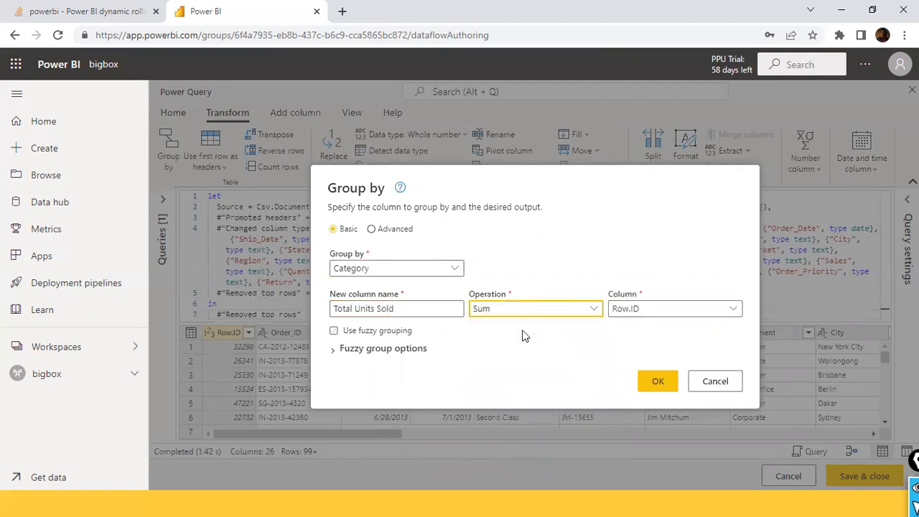
left_click(659, 316)
scroll(665, 452, "down", 2)
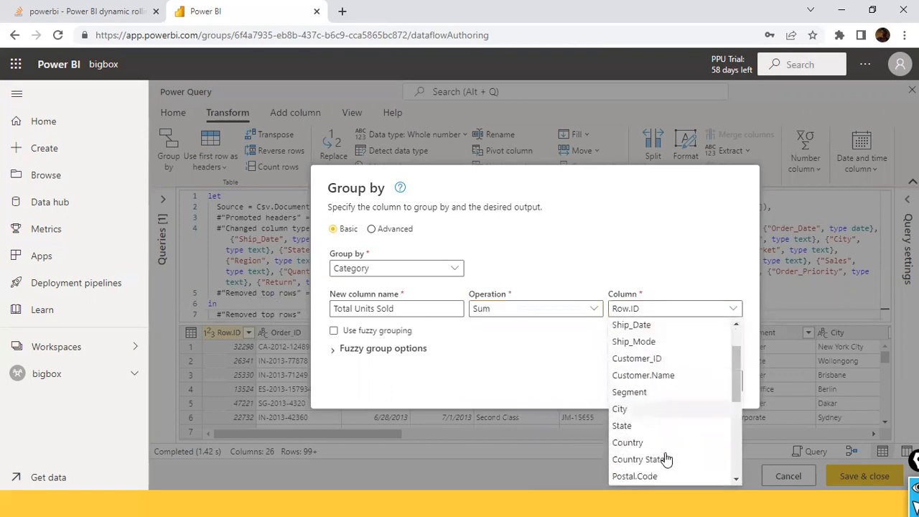
scroll(666, 457, "down", 3)
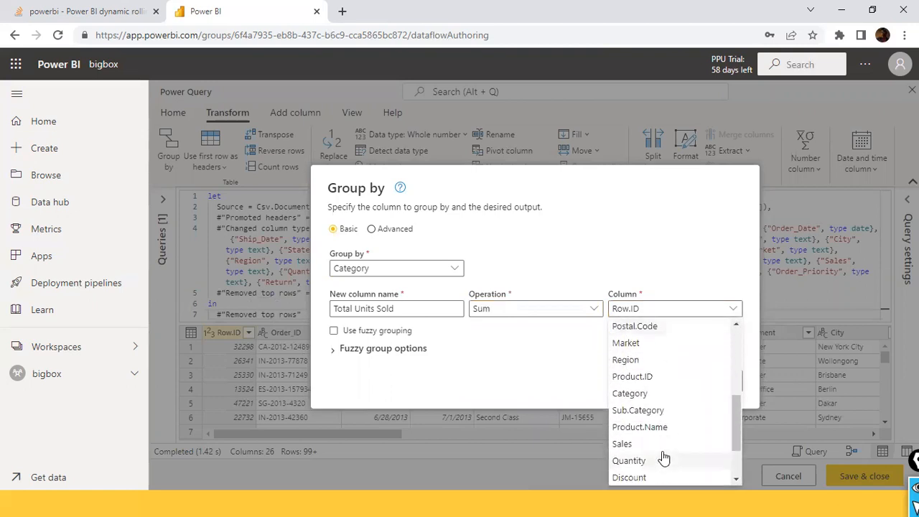
left_click(630, 460)
left_click(657, 384)
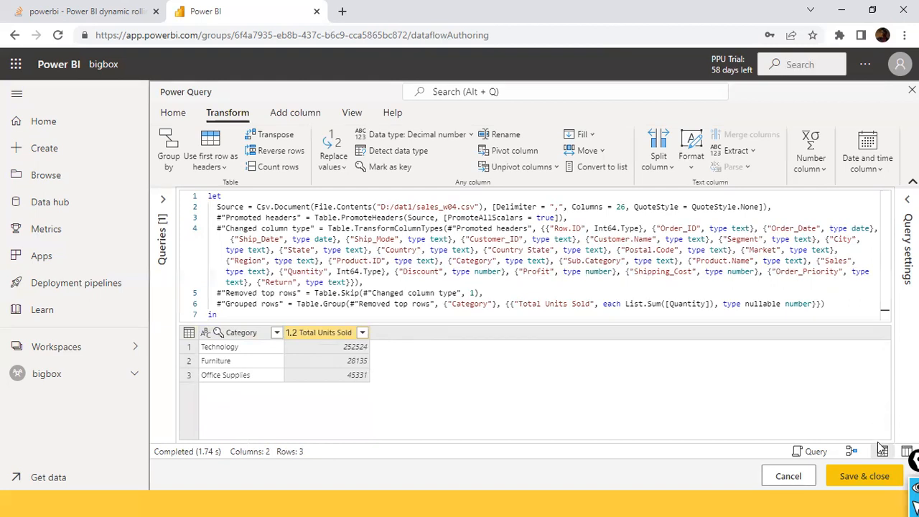
- Look at the script display options, then show the query's diagram view and schema view
left_click(816, 451)
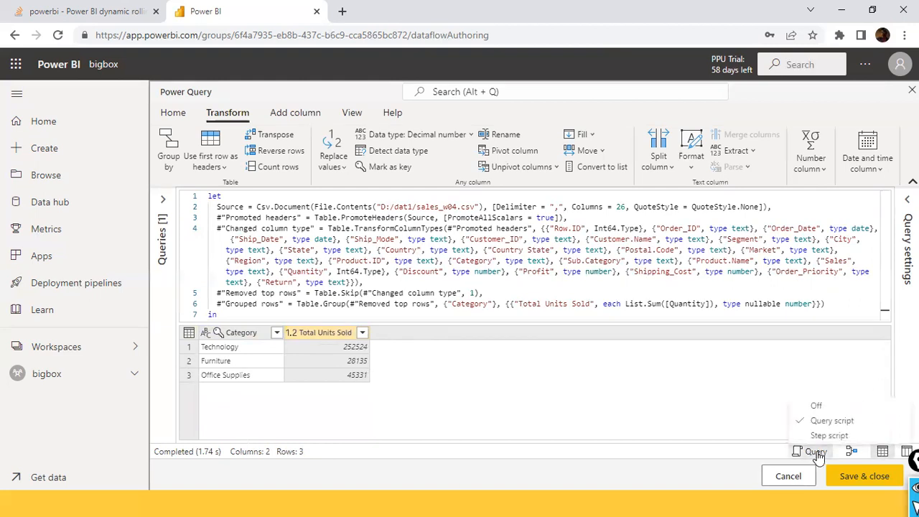
left_click(855, 459)
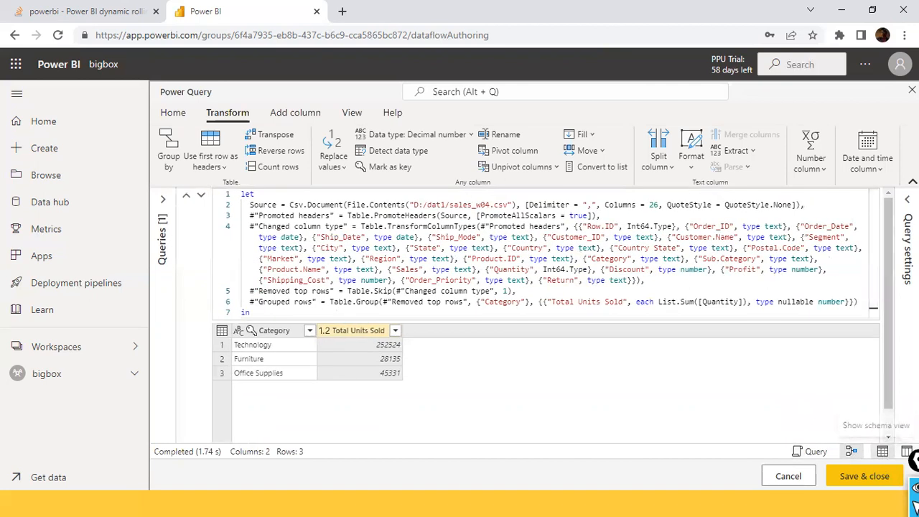
left_click(906, 451)
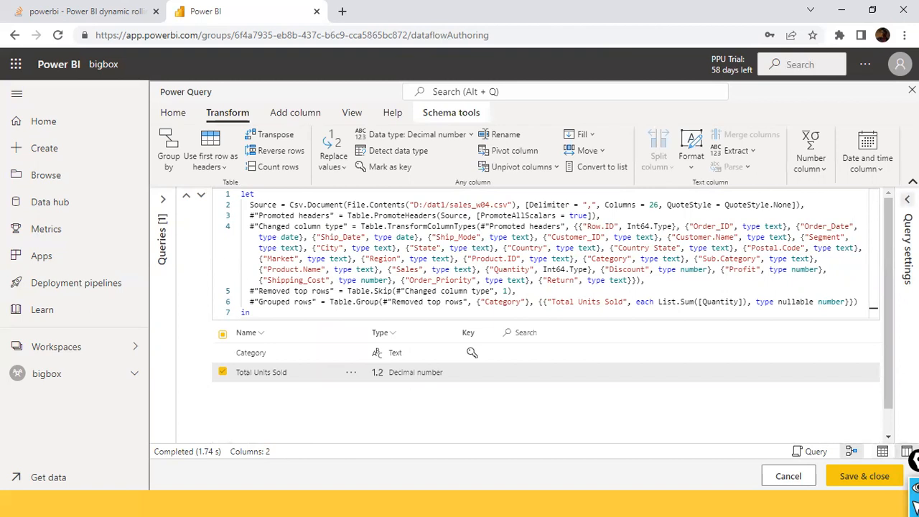
- Expand the query settings and review the Group by settings of the Grouped rows step
left_click(907, 199)
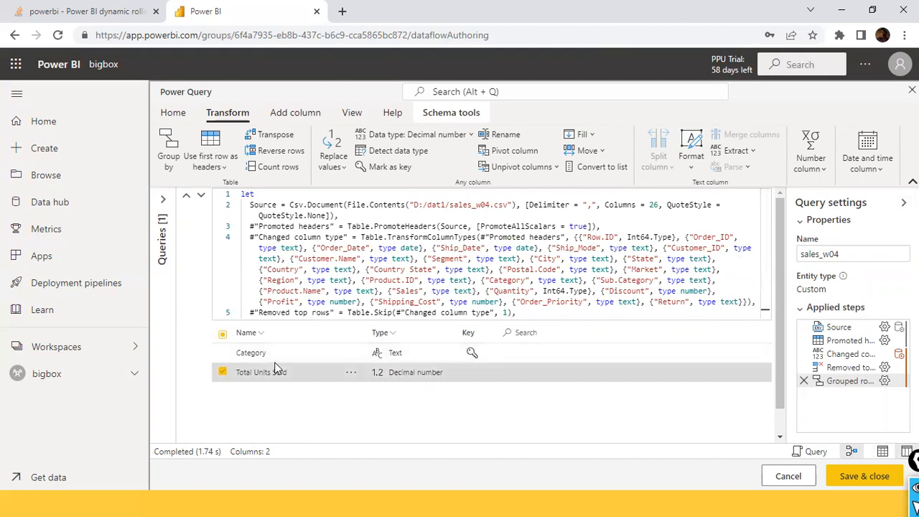
left_click(885, 382)
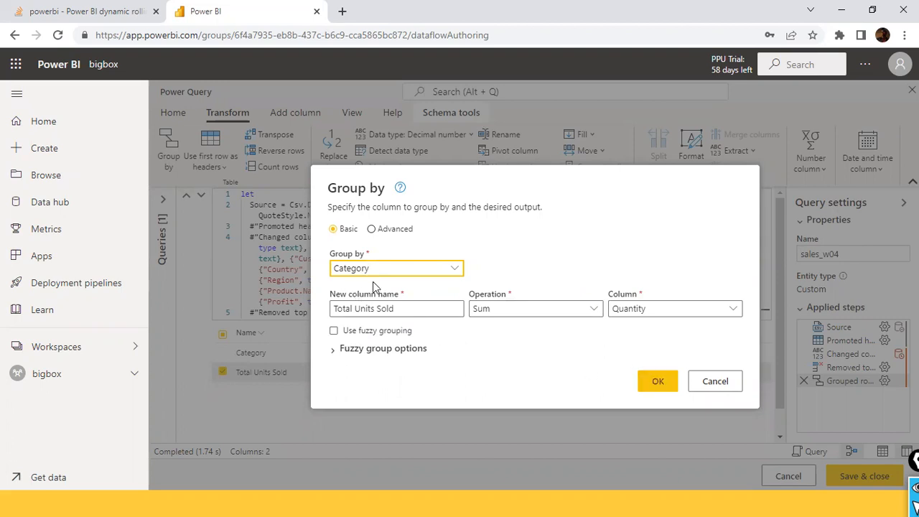
left_click(737, 385)
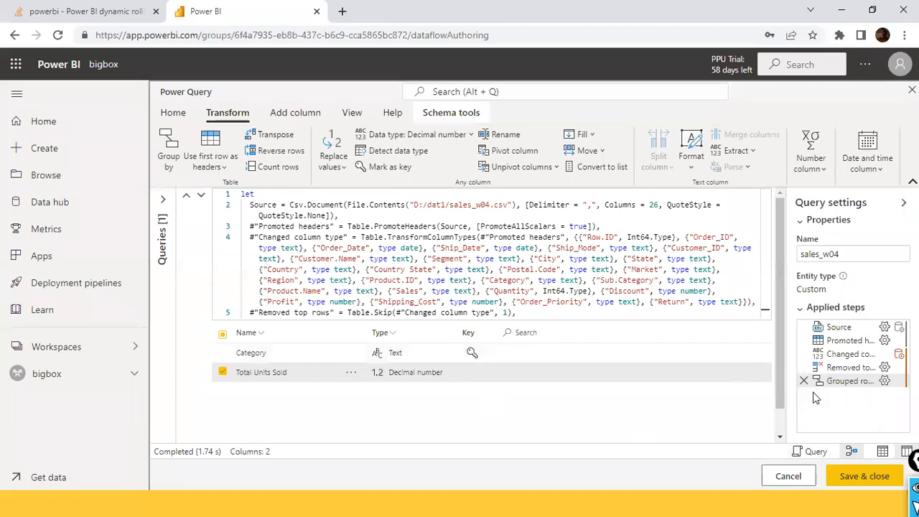
- Hide the diagram view and return from the schema view to the data view
left_click(843, 454)
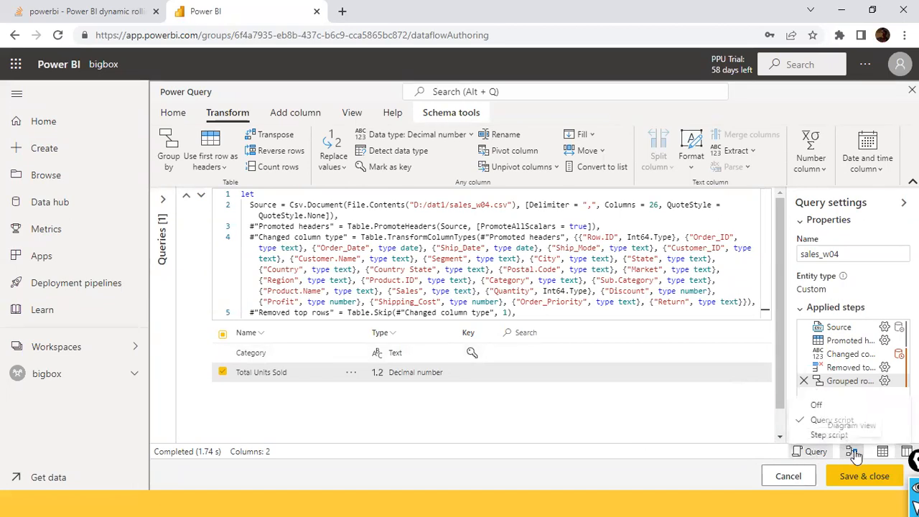
left_click(855, 453)
left_click(884, 454)
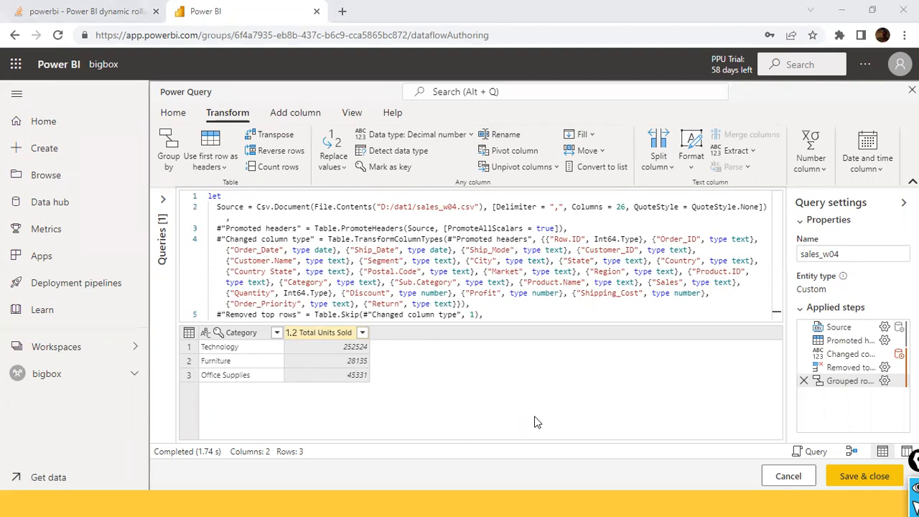
- Open Notepad and enter "Technology 200" as the first line of sample data
key("super")
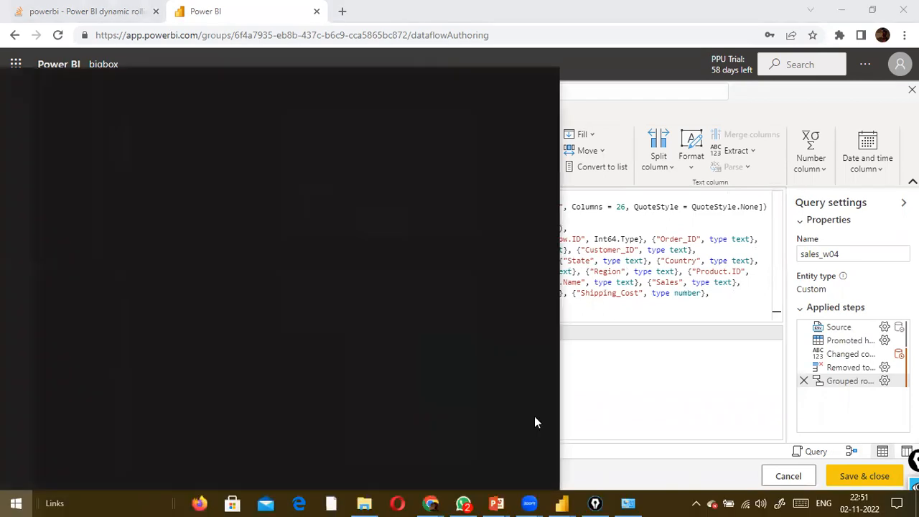
type("notepad")
key("Return")
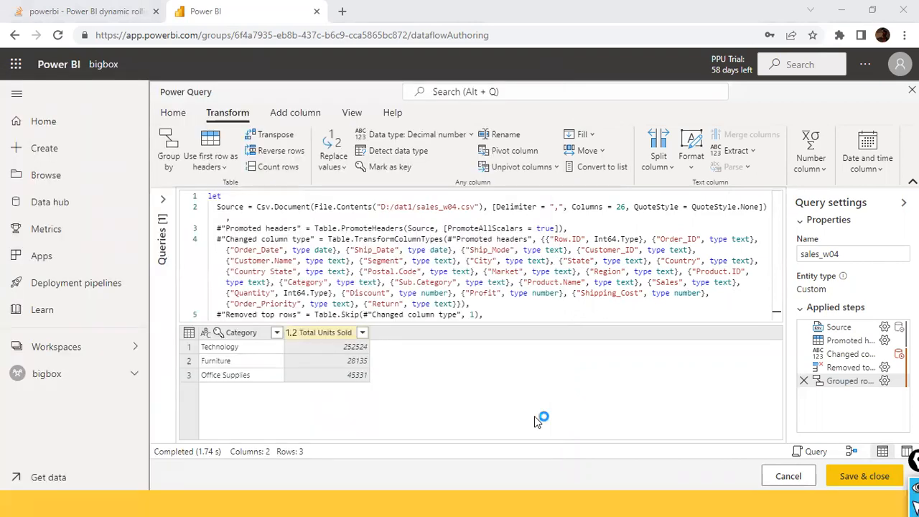
type("Technology")
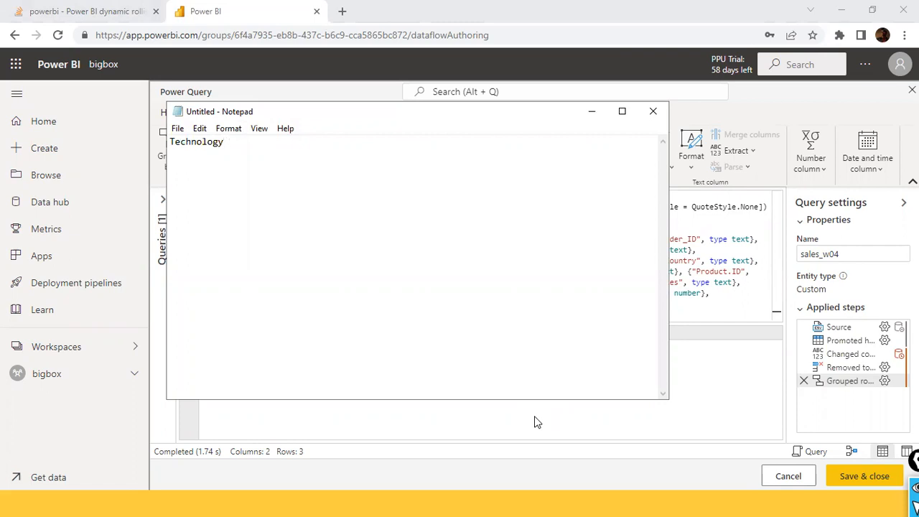
left_click(534, 423)
key("alt+Tab")
type("200")
key("Return")
- Enter "Technology 1500" as the second sample line
type("Technolg y")
key("BackSpace")
key("BackSpace")
type("ogy 1500")
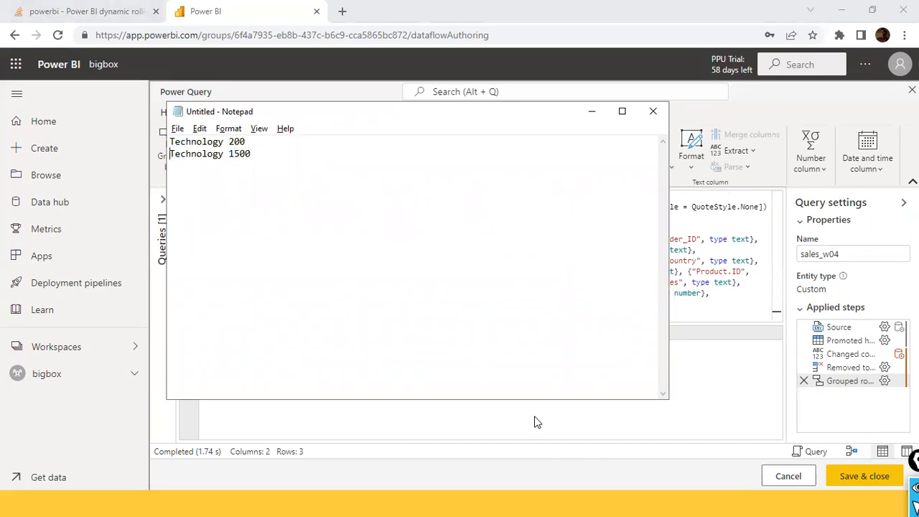
- Add a third sample line with the lowercase category, reading "technology 2500"
key("shift+Down")
key("shift+Down")
key("ctrl+c")
key("ctrl+v")
type("technology 2500")
key("Return")
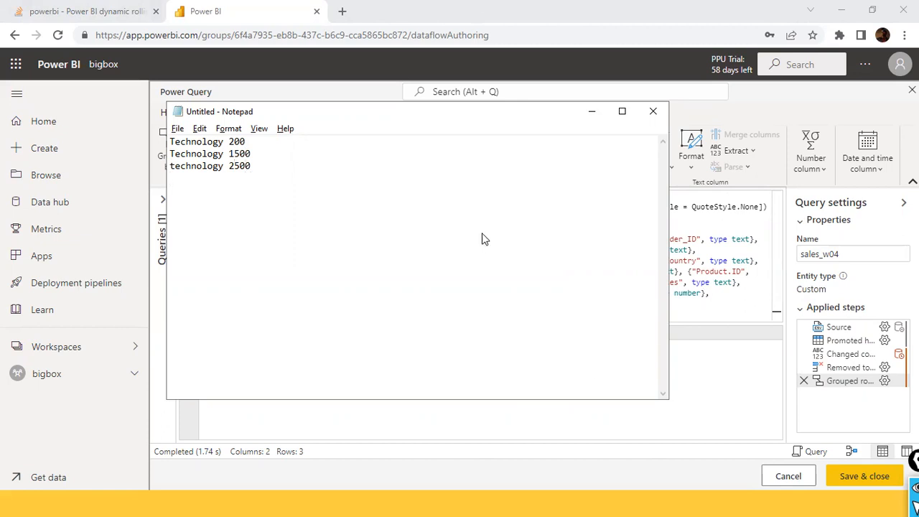
- Switch to the Day4_PowerQuery file in Power BI Desktop and close the Load error dialog
key("alt+Tab")
key("alt+Tab")
key("alt+Tab")
key("alt+Tab")
key("alt+Tab")
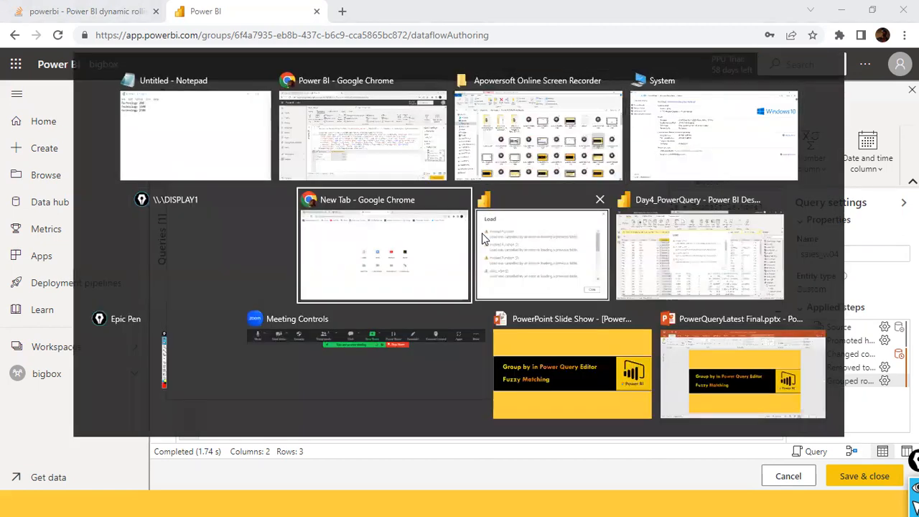
key("alt+Tab")
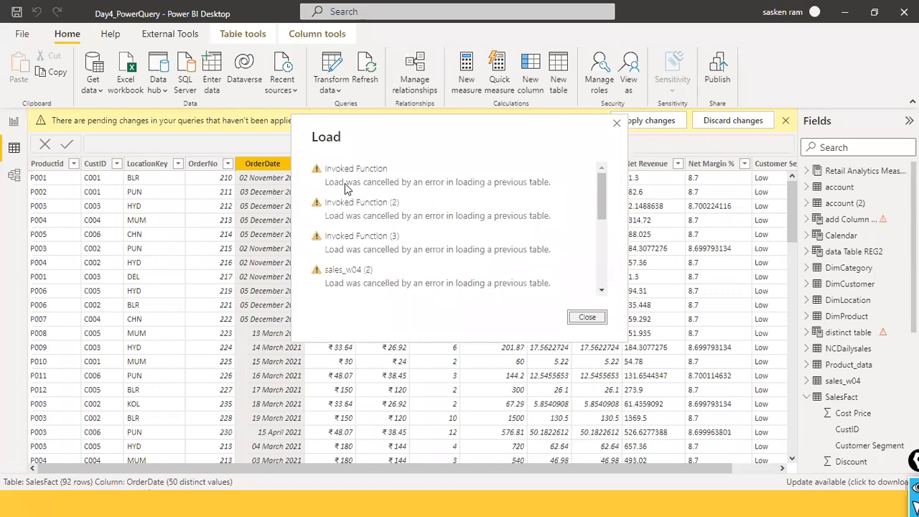
left_click(588, 318)
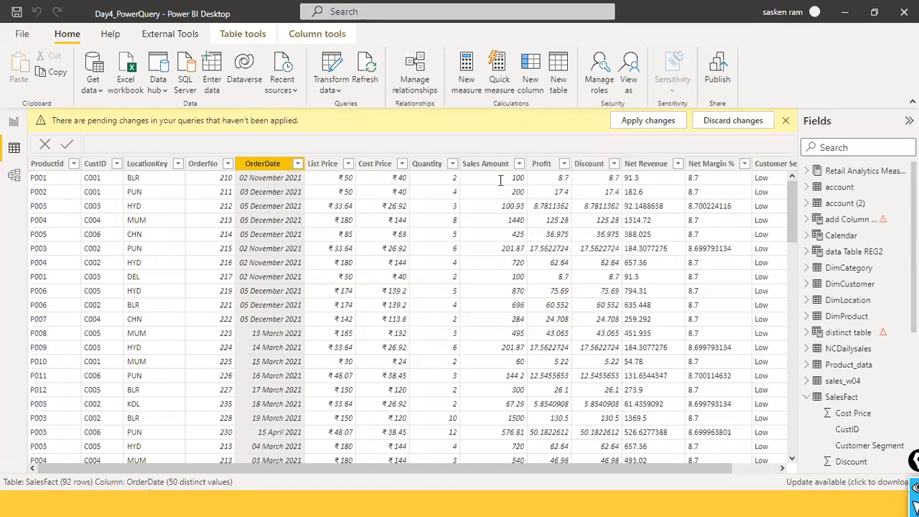
- Switch back to Notepad and highlight the two capitalized Technology lines, followed by the lowercase word technology
key("alt+Tab")
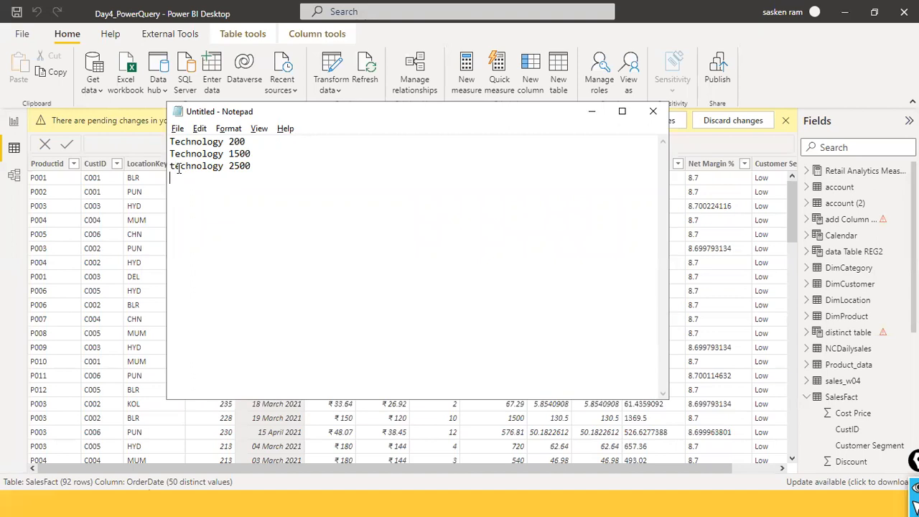
left_click_drag(170, 166, 163, 141)
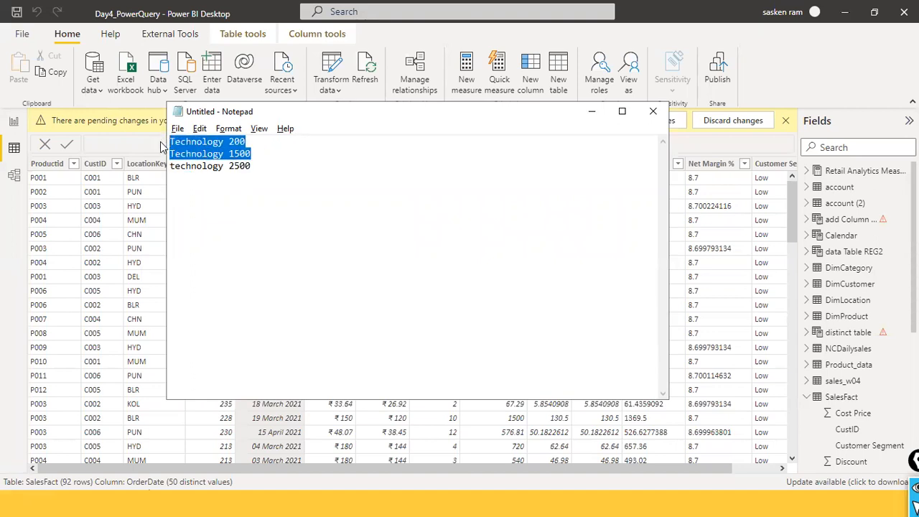
left_click(203, 143)
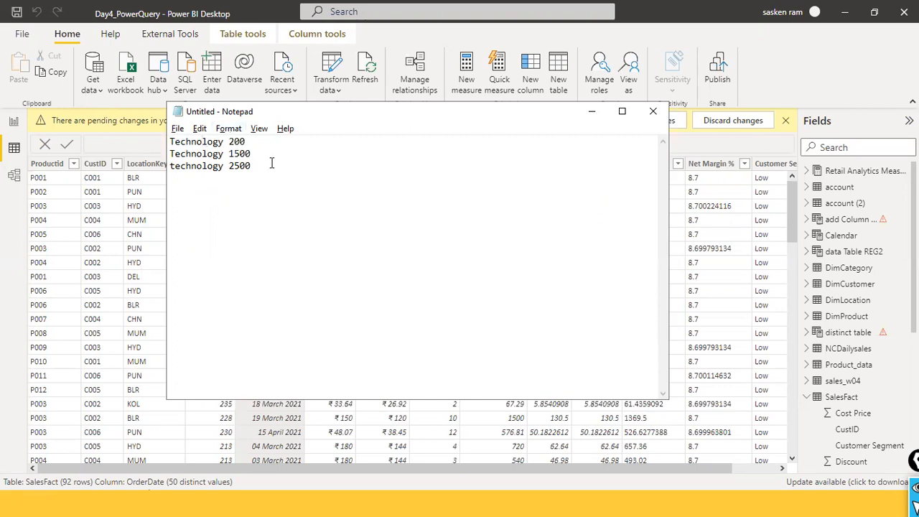
left_click_drag(267, 154, 151, 143)
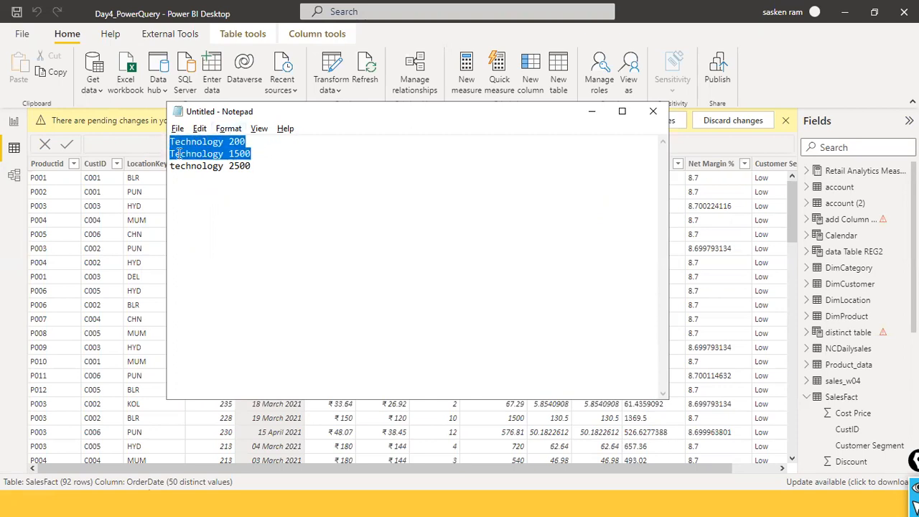
double_click(183, 167)
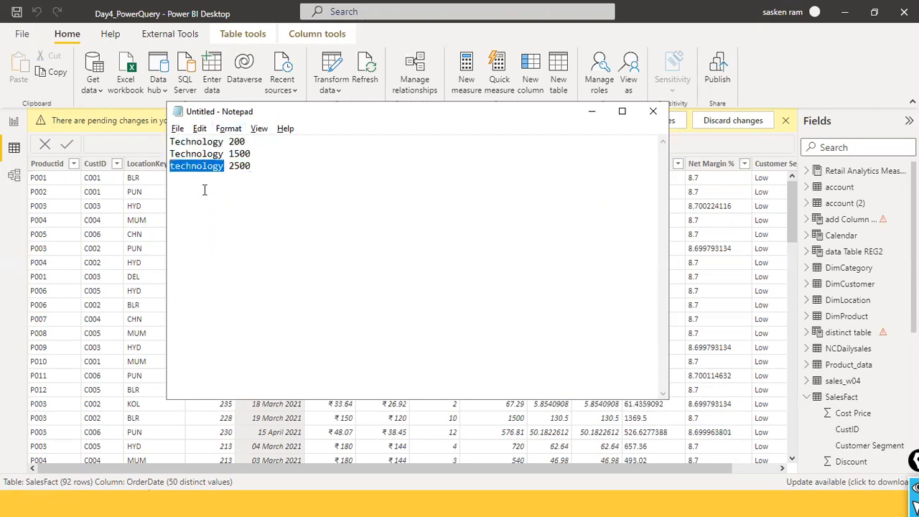
- Separate the "technology 2500" line from the two Technology lines above it with three blank lines
left_click(260, 159)
key("Return")
key("Return")
key("Return")
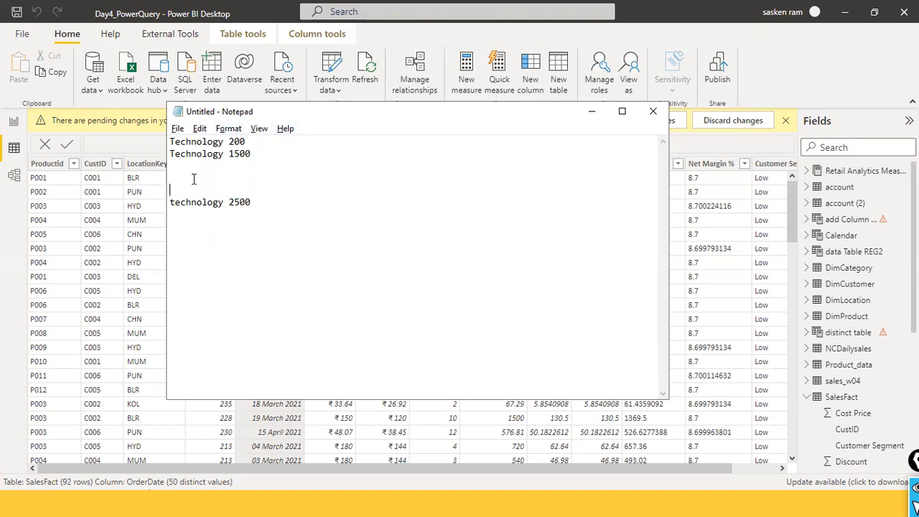
- Compare the two capitalized Technology lines with the separated "technology 2500" line by highlighting each group in turn
left_click(218, 165)
left_click_drag(191, 204, 223, 206)
left_click(287, 181)
left_click_drag(256, 158, 242, 119)
left_click(254, 201)
left_click_drag(174, 204, 211, 209)
left_click(221, 210)
left_click(258, 202)
left_click_drag(220, 205, 170, 203)
left_click(219, 214)
left_click_drag(175, 203, 165, 201)
left_click(217, 153)
left_click_drag(260, 159, 137, 131)
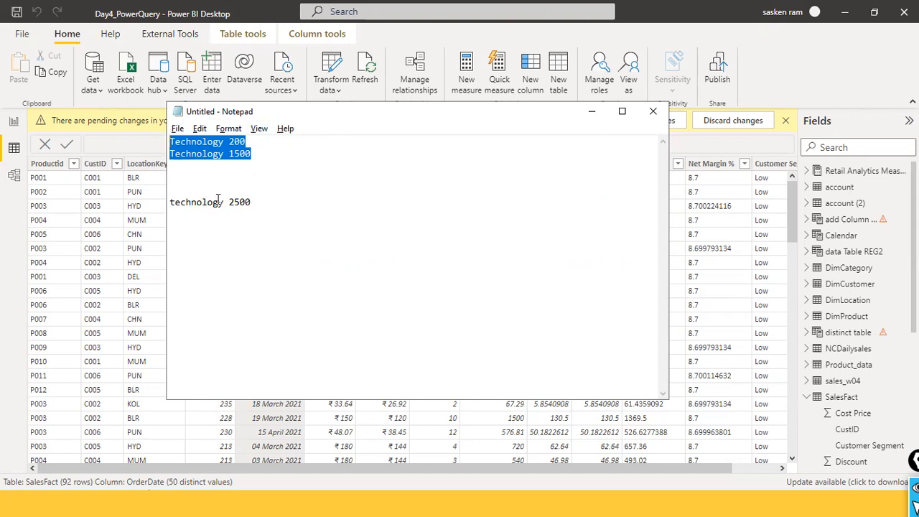
left_click(212, 176)
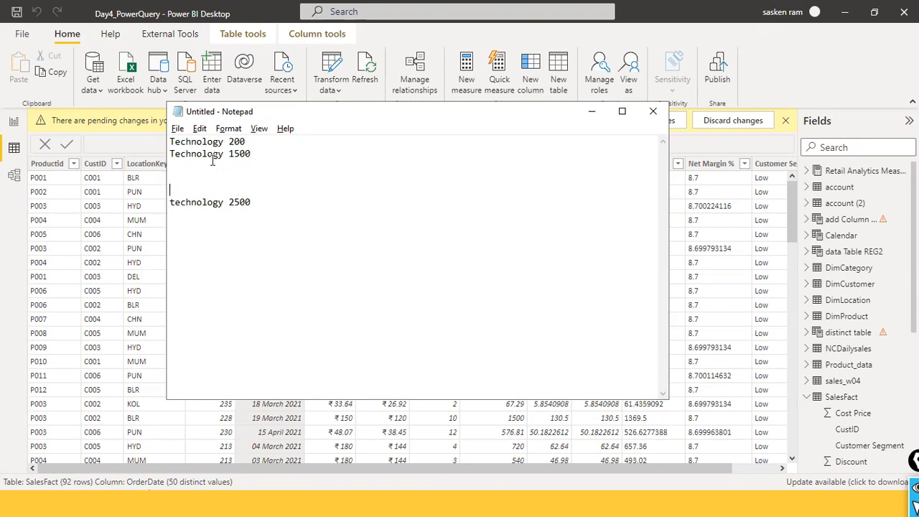
left_click_drag(274, 209, 167, 201)
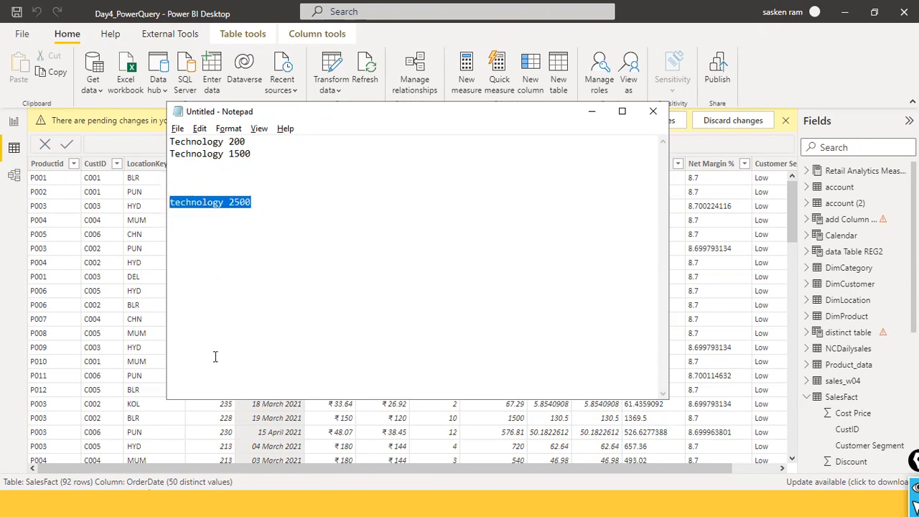
left_click(251, 179)
left_click_drag(273, 157, 145, 130)
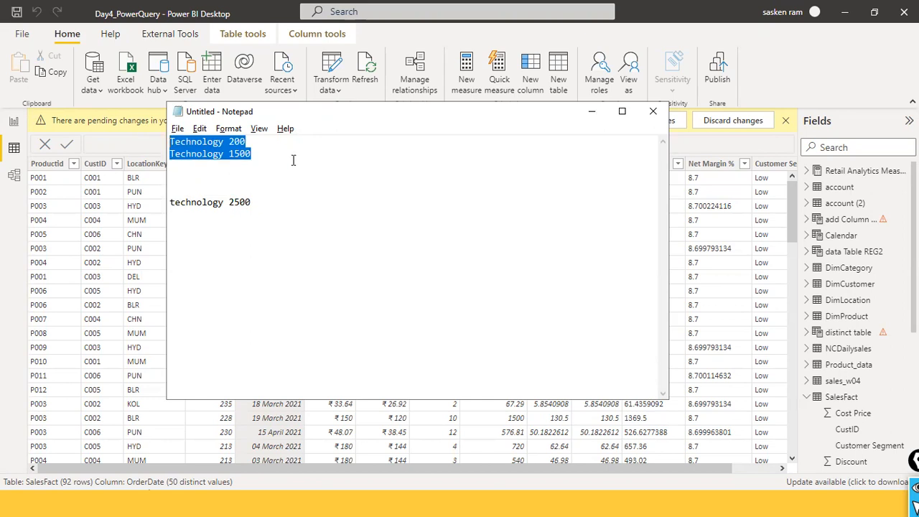
- Compare the lowercase "technology 2500" entry with the capitalized Technology entries by highlighting the lines and the category words
left_click_drag(272, 207, 181, 206)
left_click(234, 204)
left_click(270, 181)
left_click_drag(256, 204, 171, 204)
left_click(228, 214)
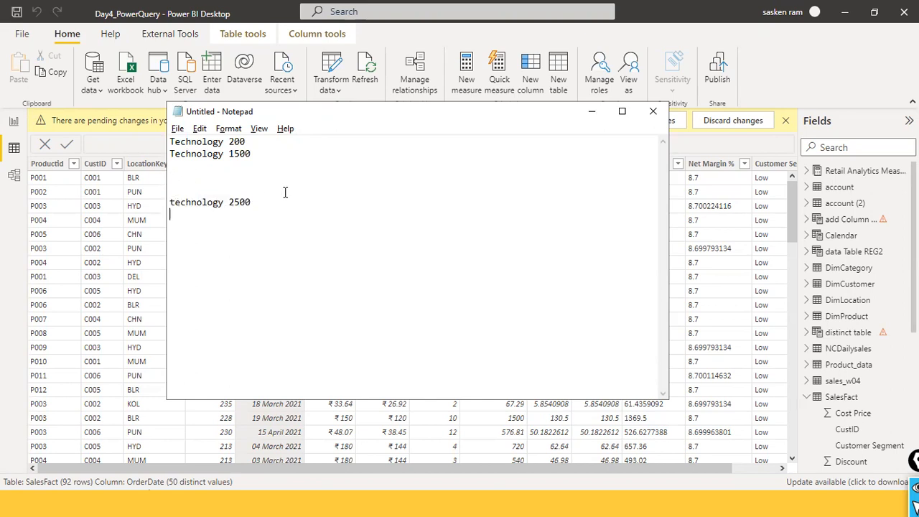
left_click_drag(323, 158, 75, 110)
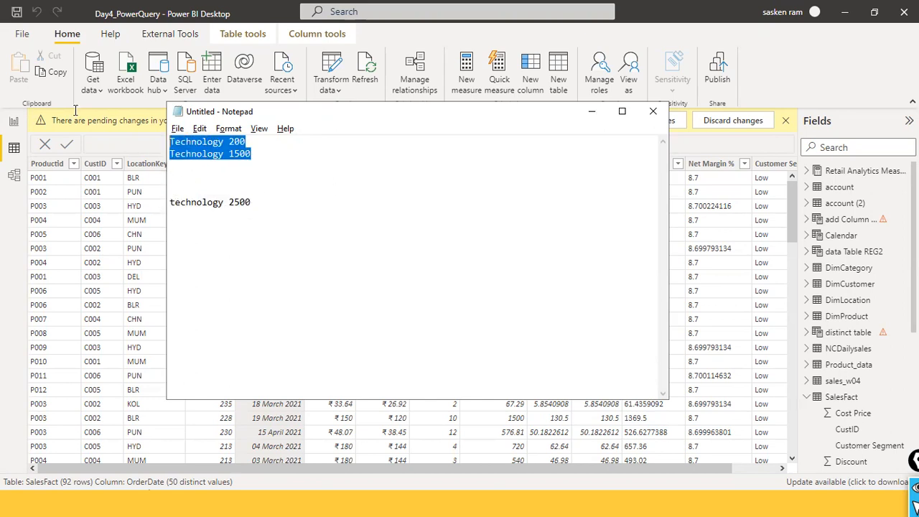
left_click(229, 180)
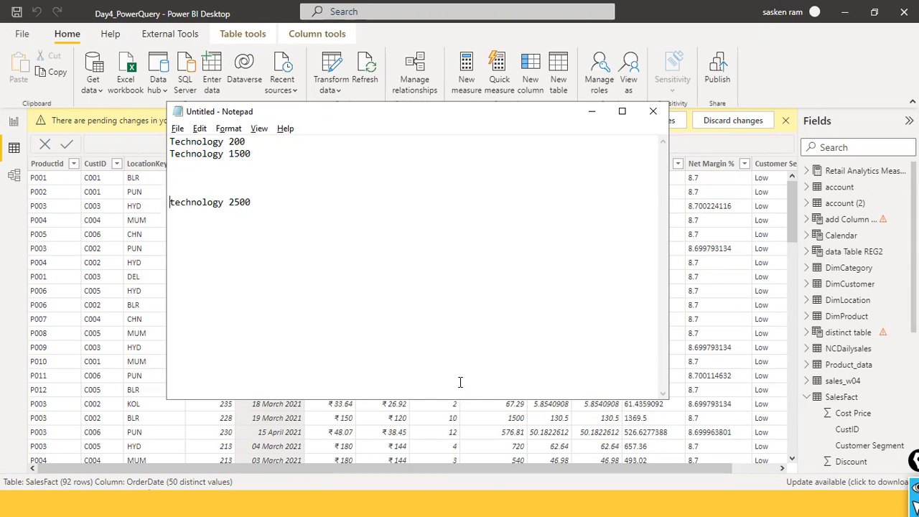
left_click_drag(226, 207, 152, 207)
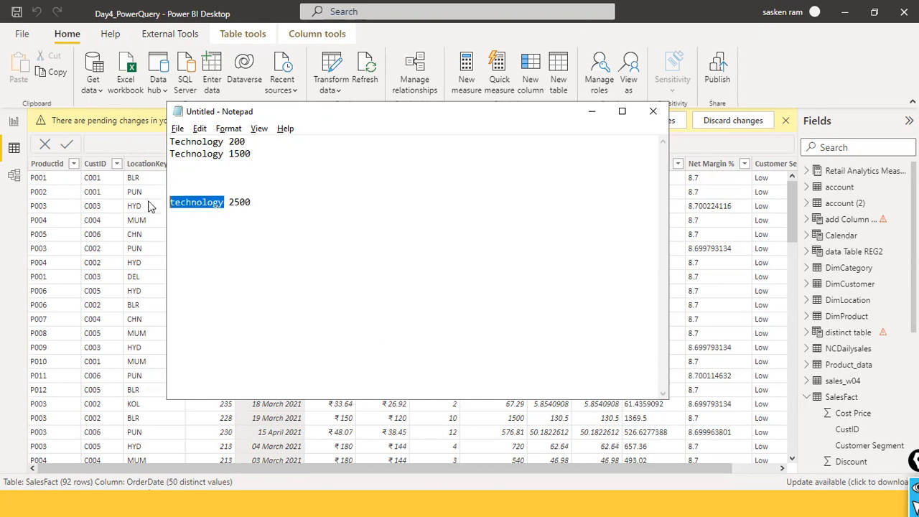
left_click_drag(224, 155, 124, 149)
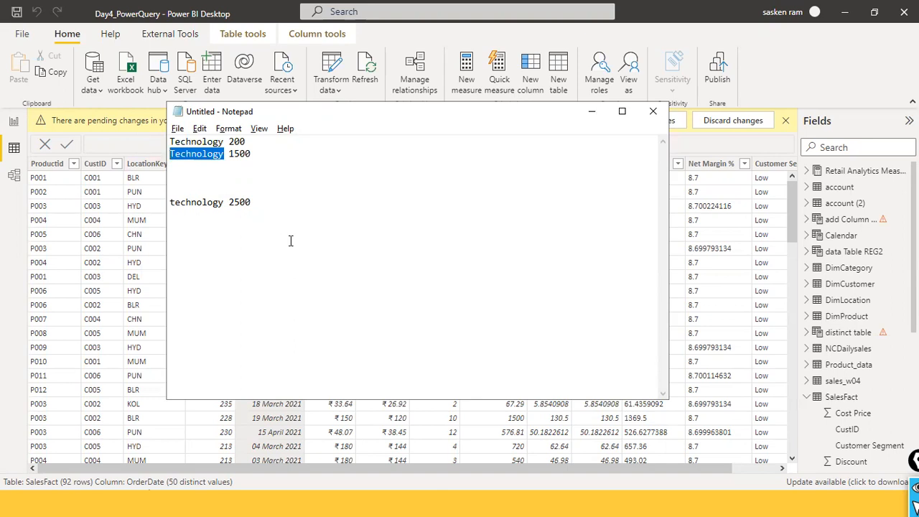
- Switch to the Power BI dataflow in Chrome, edit the grouped rows step, enable fuzzy grouping and expand its fuzzy group options
key("alt+Tab")
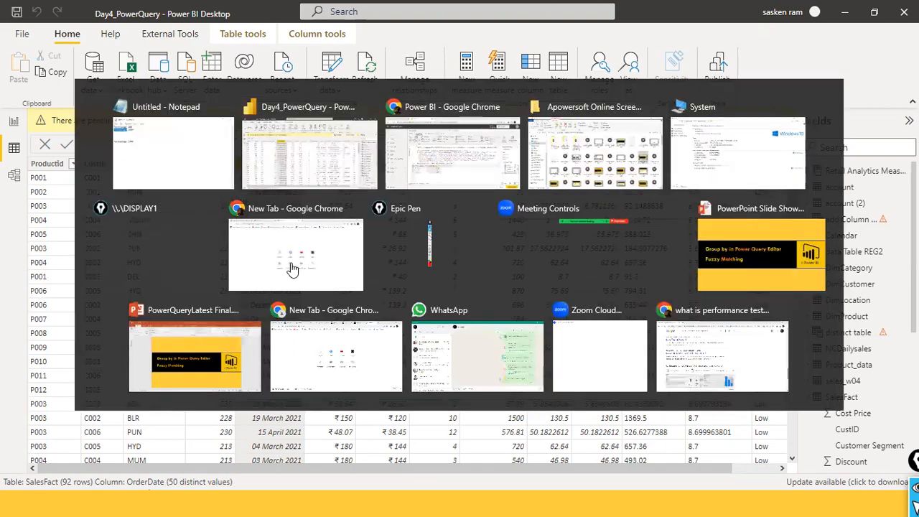
left_click(295, 267)
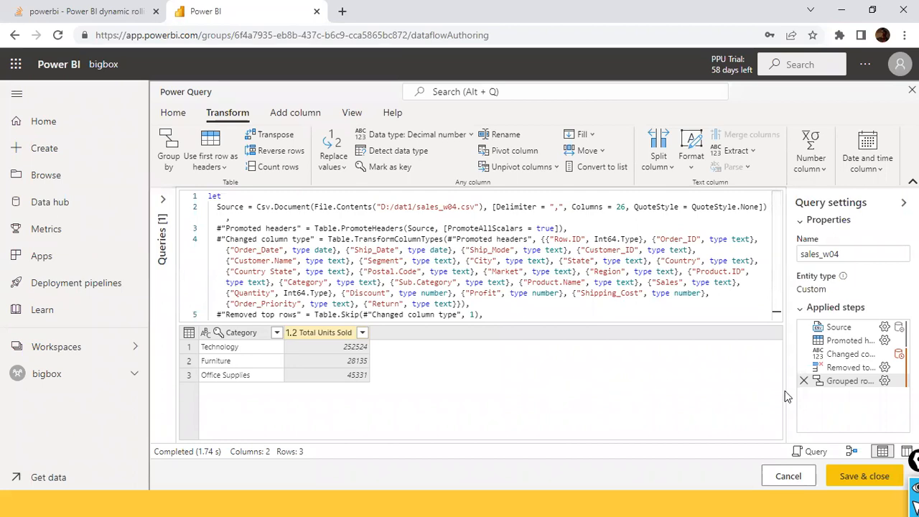
left_click(886, 382)
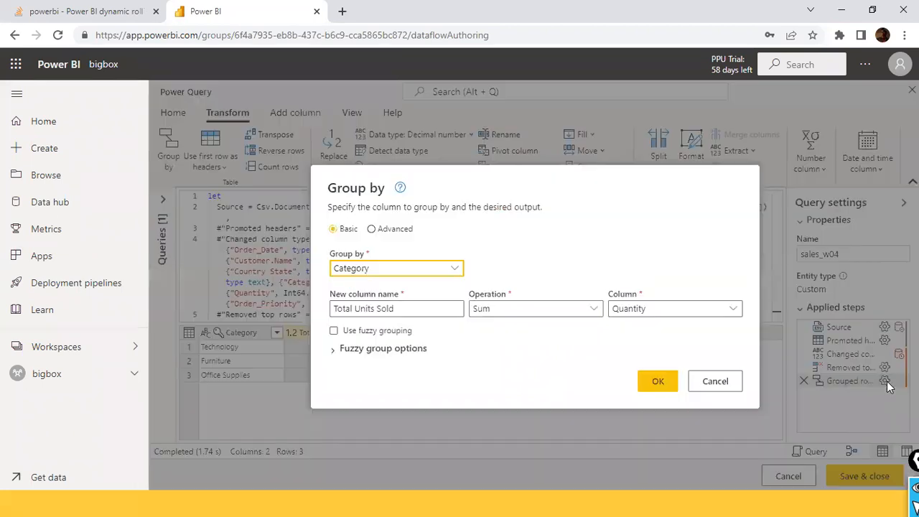
left_click(335, 332)
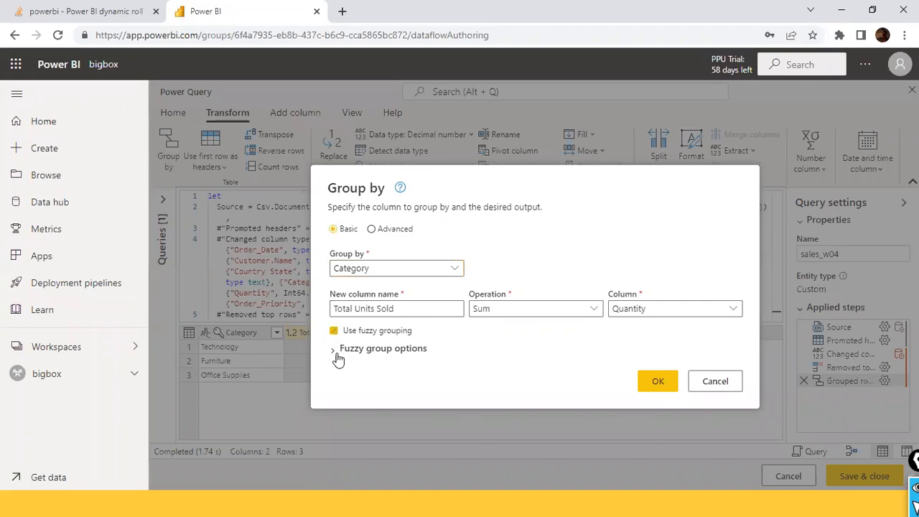
left_click(335, 350)
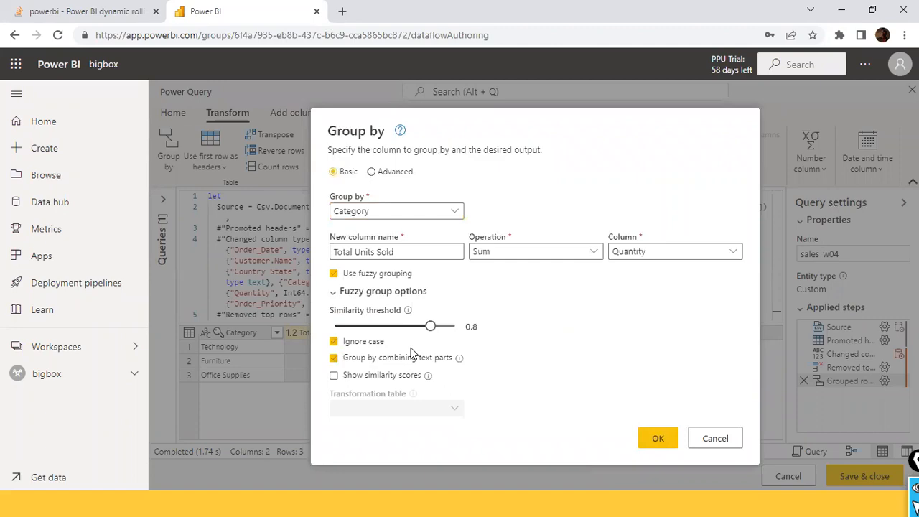
- Switch to Notepad and move the "technology 2500" line directly below "Technology 1500"
key("alt+Tab")
key("alt+Tab")
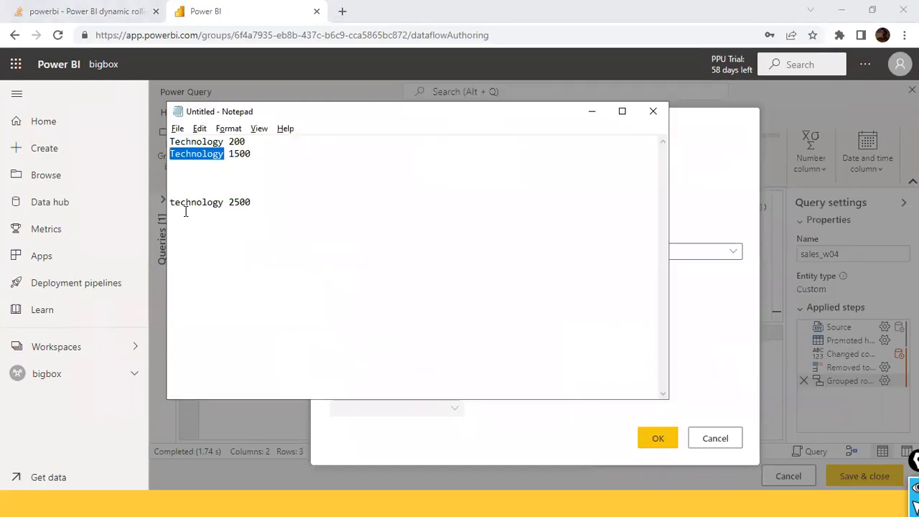
left_click(180, 209)
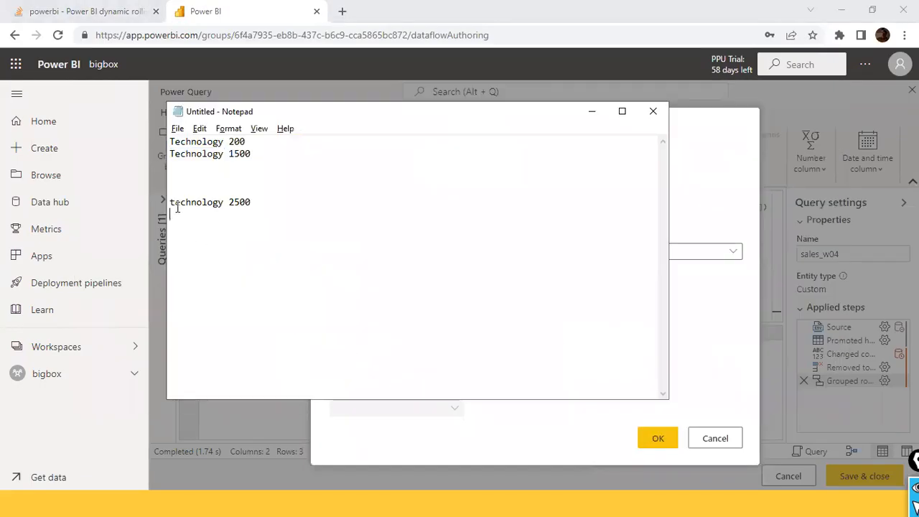
left_click_drag(224, 203, 172, 197)
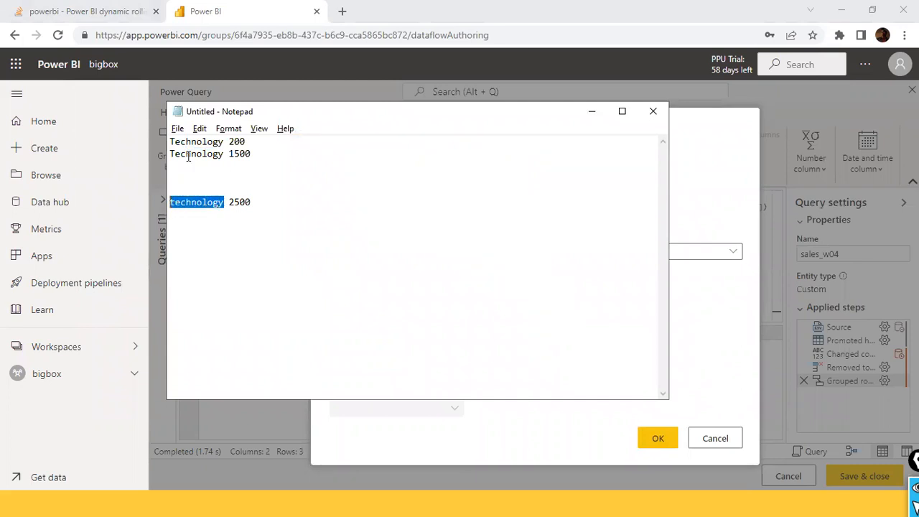
left_click(186, 154)
left_click_drag(274, 207, 169, 201)
key("ctrl+c")
key("BackSpace")
left_click(186, 165)
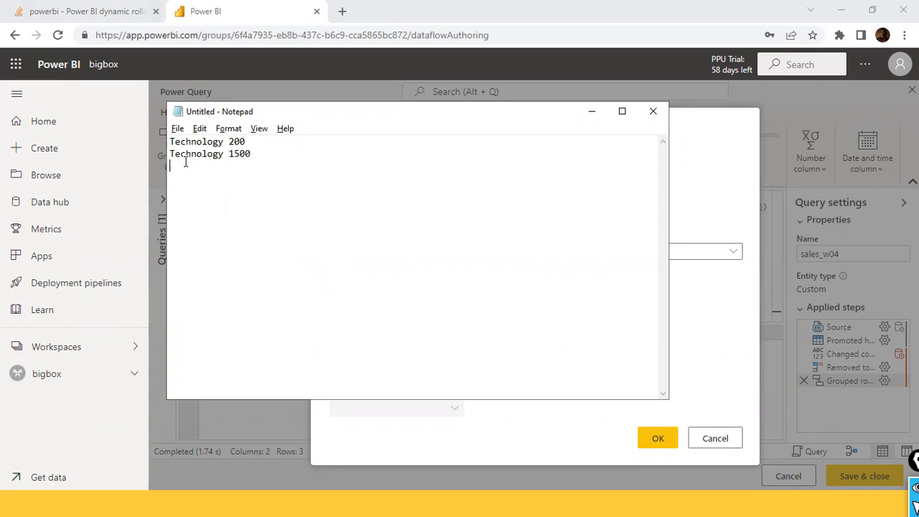
key("ctrl+v")
left_click_drag(199, 159, 306, 181)
left_click(305, 182)
- Check the fuzzy group options in Chrome, and change the third sample line in Notepad to the misspelled "Technolgy 2500"
key("alt+Tab")
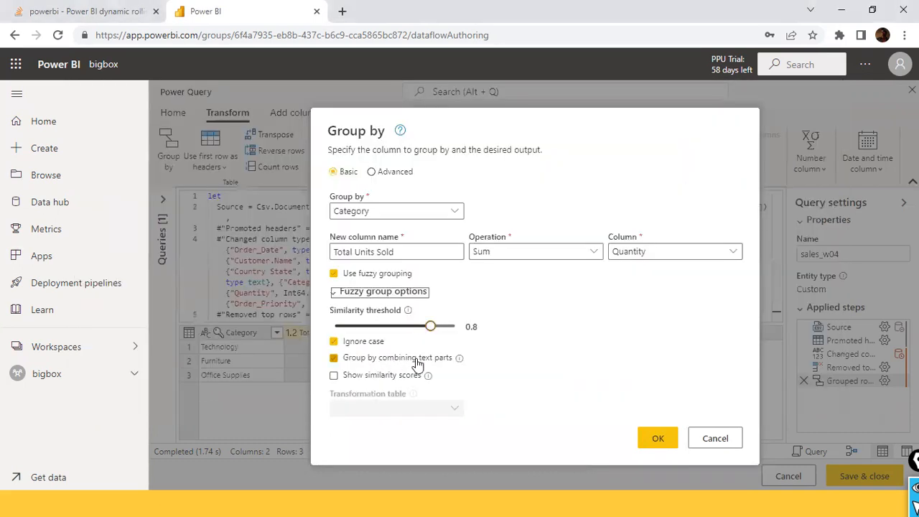
key("alt+Tab")
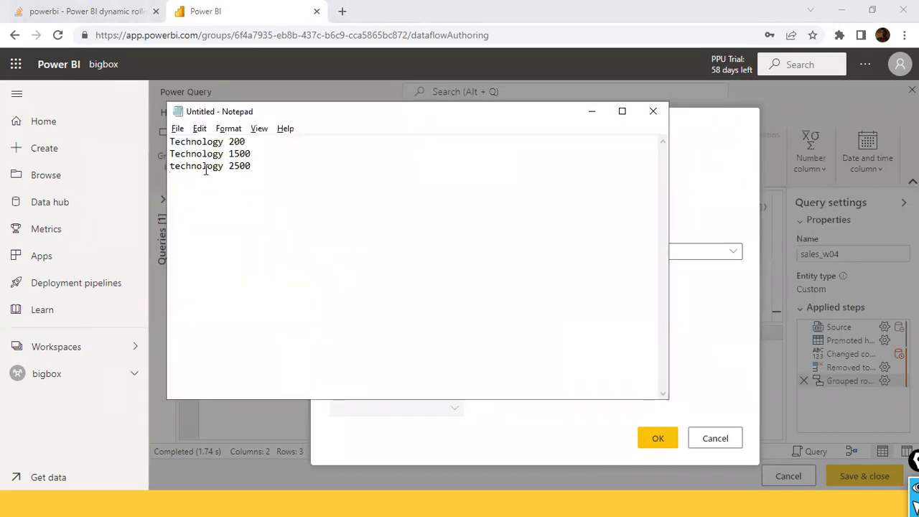
key("BackSpace")
key("Left")
key("Left")
key("Left")
key("Left")
key("Left")
key("Left")
key("BackSpace")
type("T")
key("Right")
key("Right")
key("Right")
key("Right")
key("Right")
key("Right")
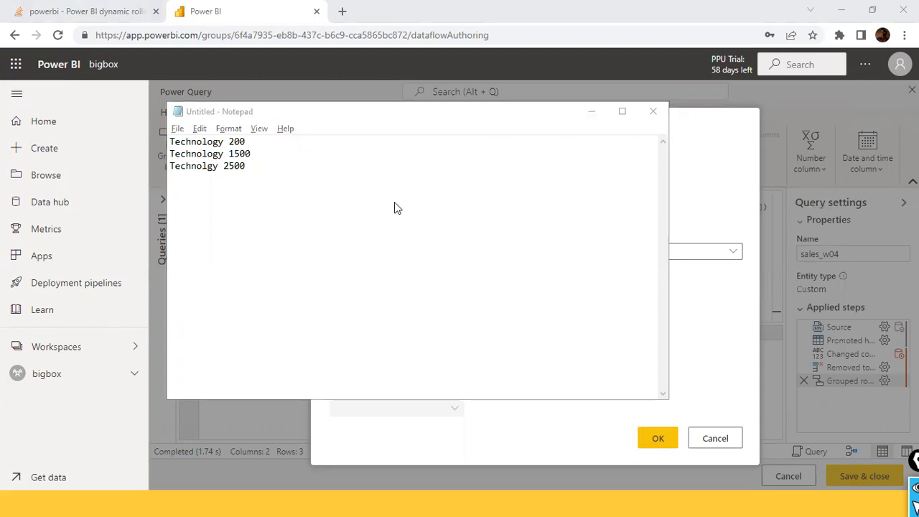
- Add the note "jaccard similarity algorithm" below the sample data in Notepad, leaving a blank line between them
key("alt+Tab")
key("alt+Tab")
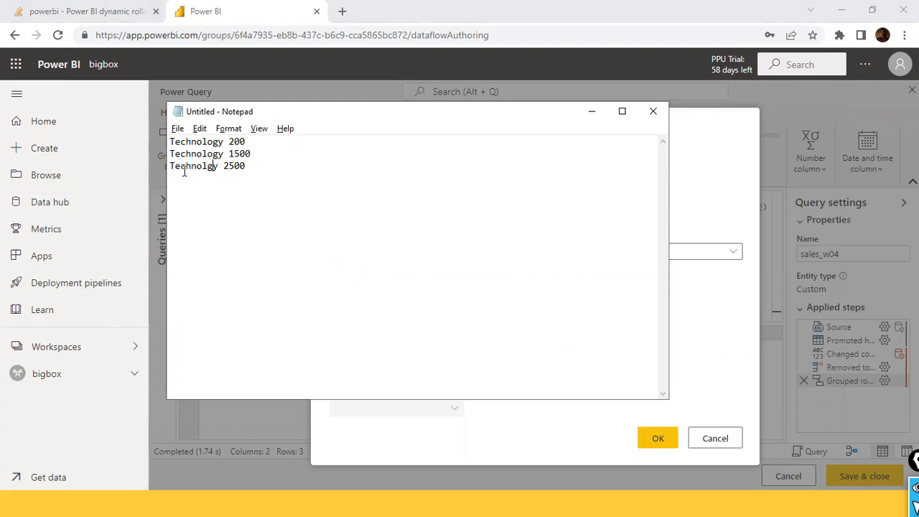
left_click(228, 197)
type("jaccard similarity alogir")
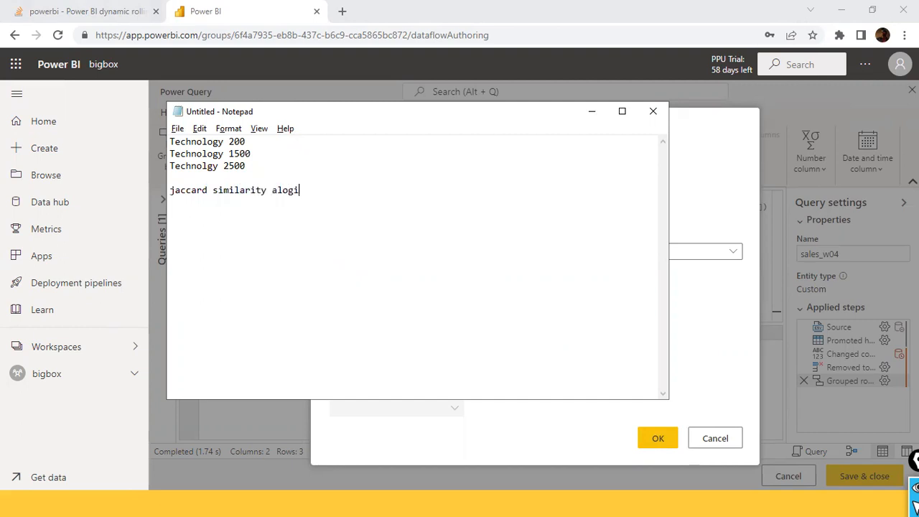
key("BackSpace")
key("BackSpace")
key("BackSpace")
key("BackSpace")
type("gorithm")
- Highlight the three sample category names and examine the misspelling in "Technolgy"
left_click_drag(217, 167, 171, 144)
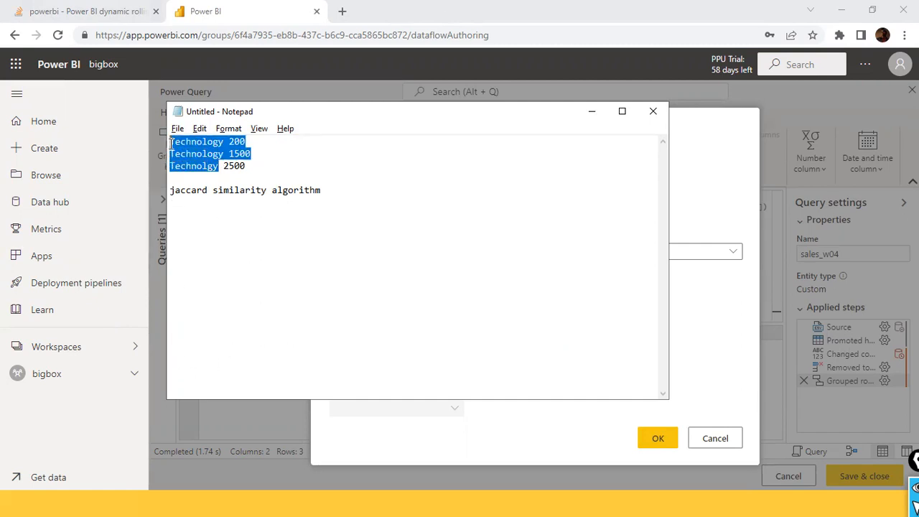
left_click(217, 166)
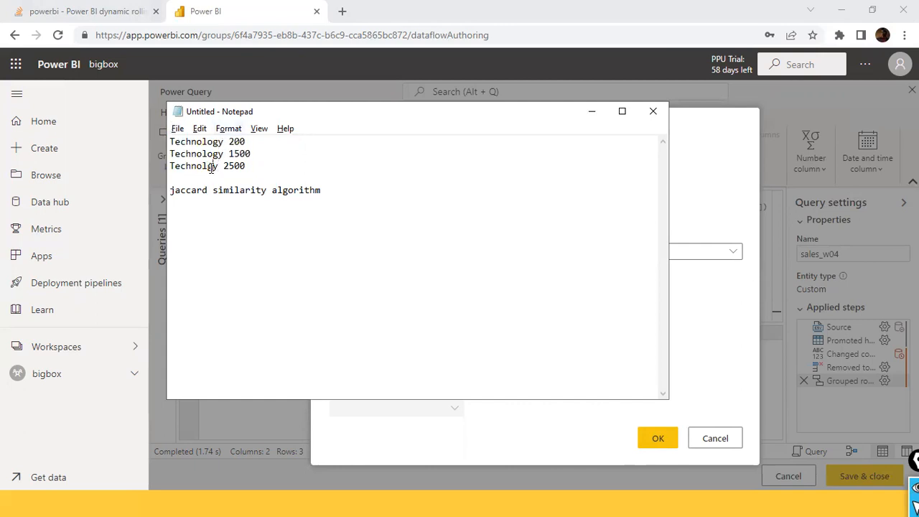
left_click(176, 167)
- Minimize Notepad, lower the fuzzy grouping similarity threshold to 0.74, and check it against the Technolgy line in Notepad
left_click(591, 112)
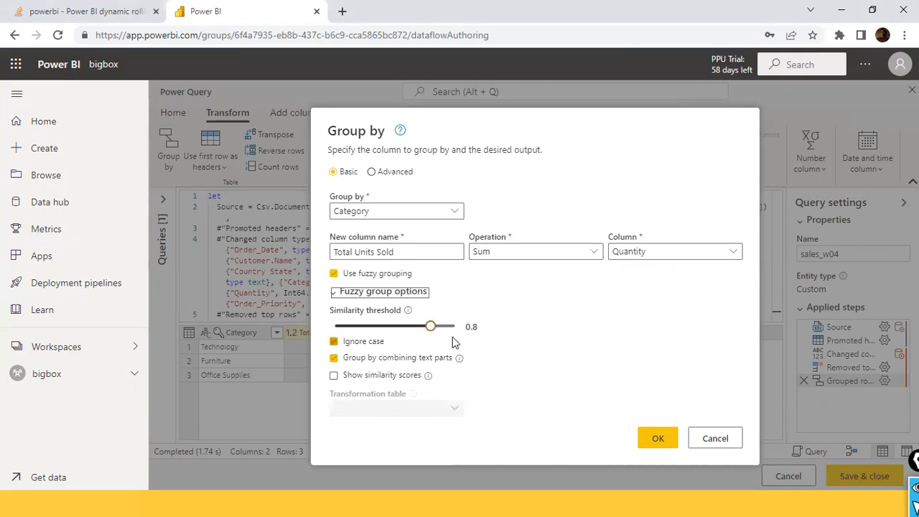
left_click_drag(433, 328, 425, 329)
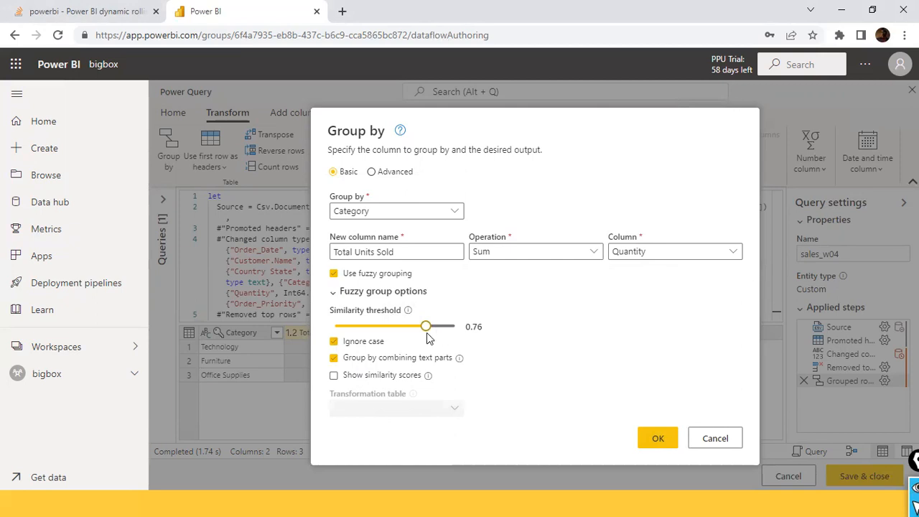
left_click_drag(425, 327, 422, 326)
key("alt+Tab")
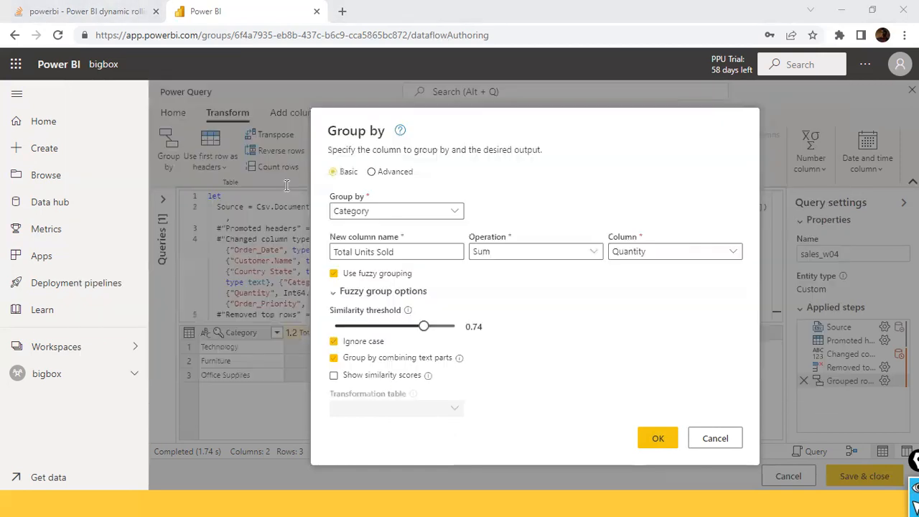
left_click(205, 167)
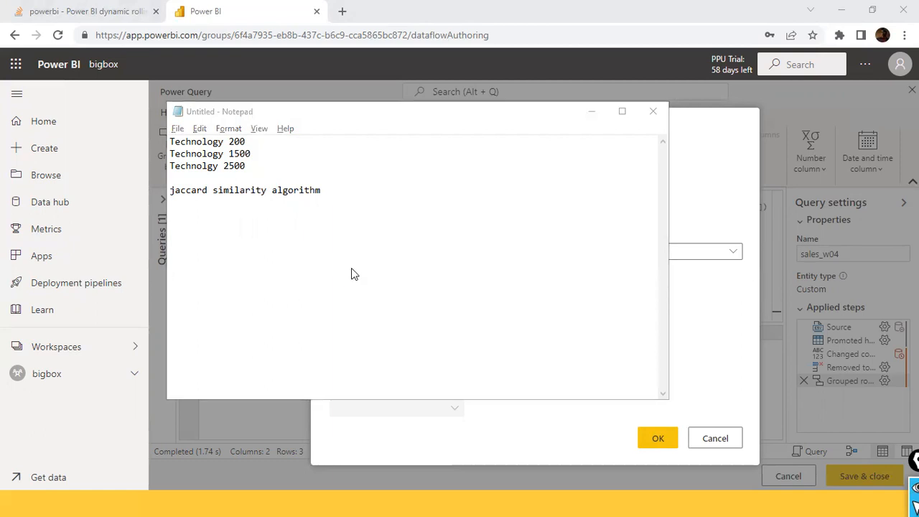
- Raise the similarity threshold to 0.9 in the Group by dialog and compare it with the Technology spelling in Notepad
key("alt+Tab")
left_click_drag(424, 327, 444, 328)
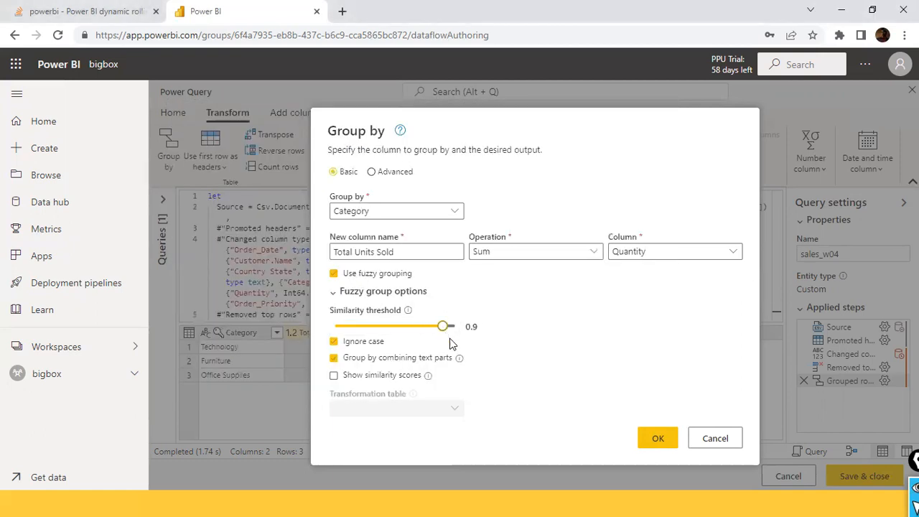
key("alt+Tab")
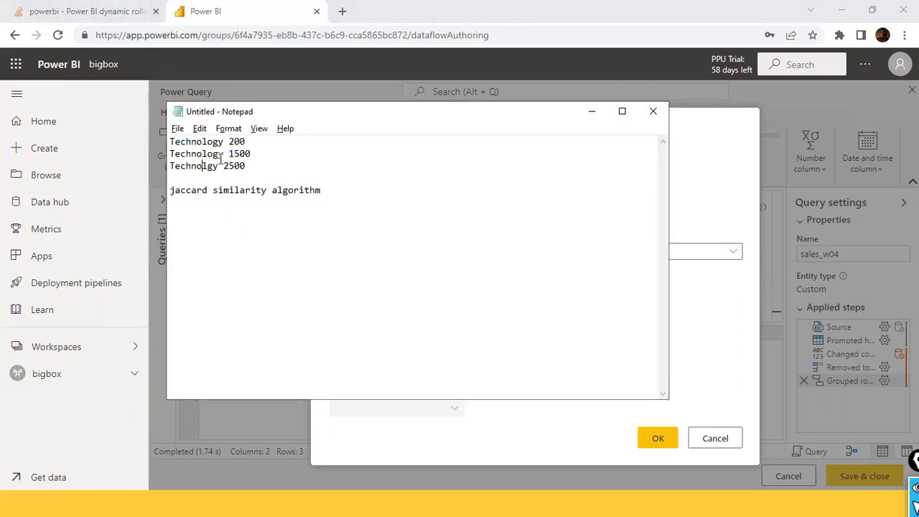
left_click_drag(224, 154, 181, 153)
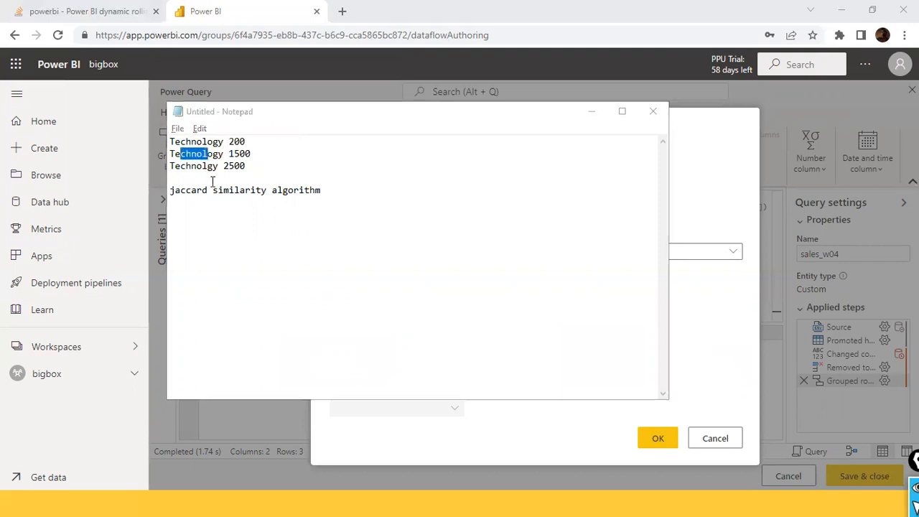
- Set the similarity threshold to 0.79, review the three sample names in Notepad, and apply the fuzzy grouping
key("alt+Tab")
left_click_drag(446, 326, 429, 327)
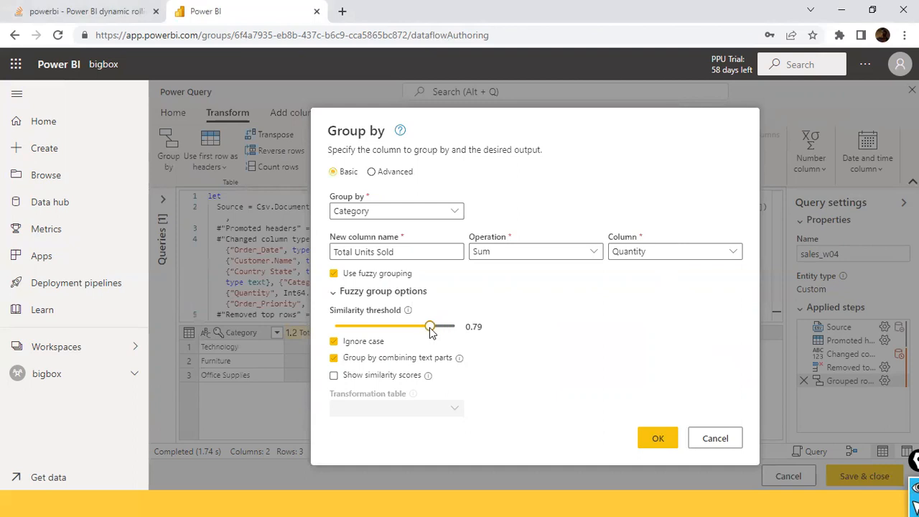
key("alt+Tab")
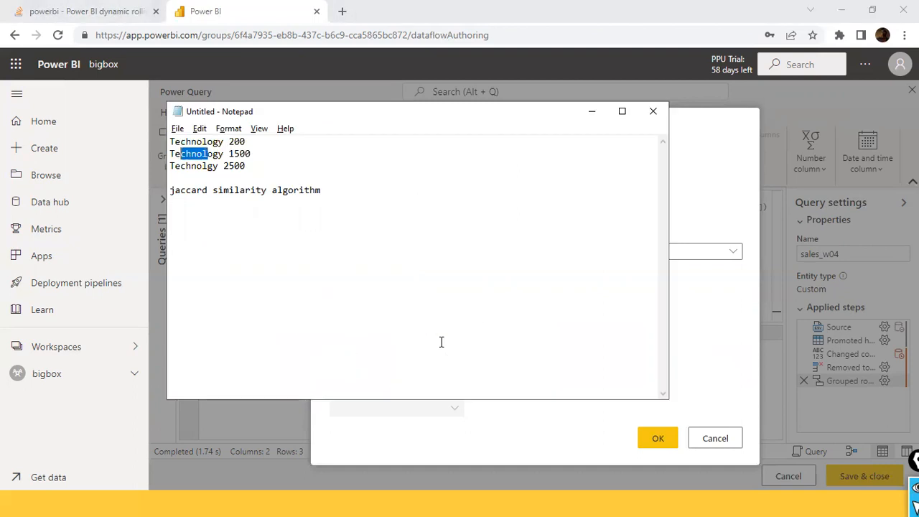
left_click(191, 168)
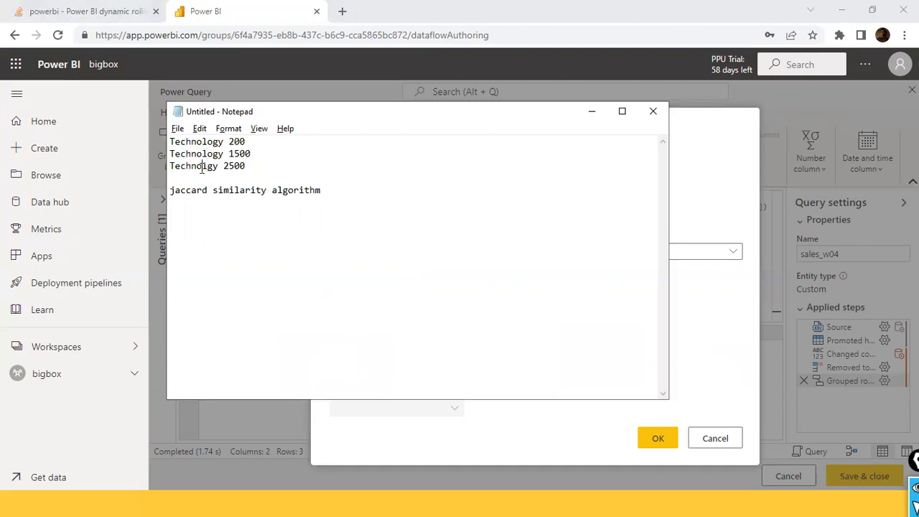
left_click_drag(215, 166, 173, 141)
key("alt+Tab")
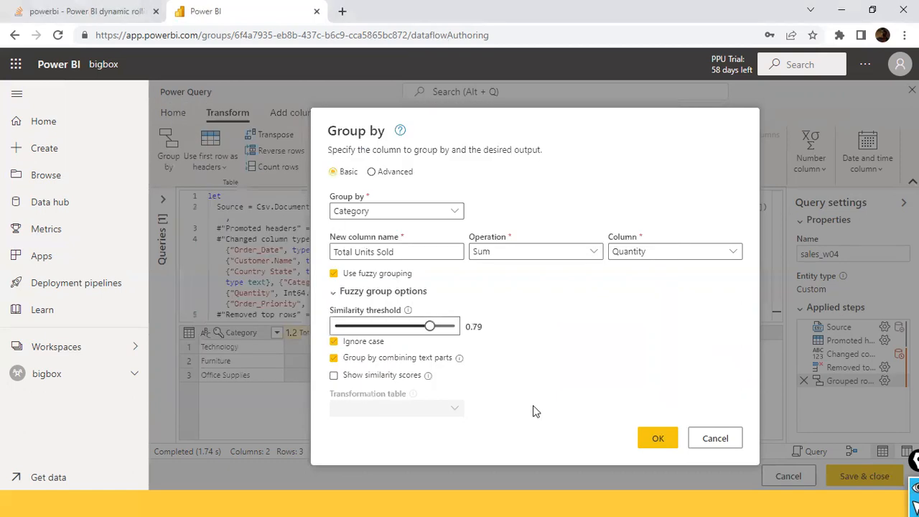
left_click(647, 434)
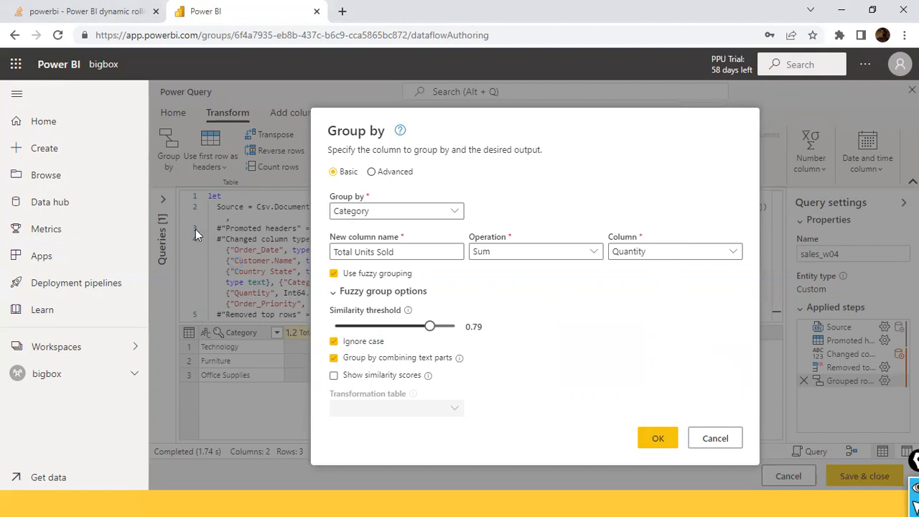
- Highlight the three similar category names in Notepad and return to the Power Query editor in Chrome
key("alt+Tab")
left_click(224, 168)
left_click_drag(220, 166, 171, 142)
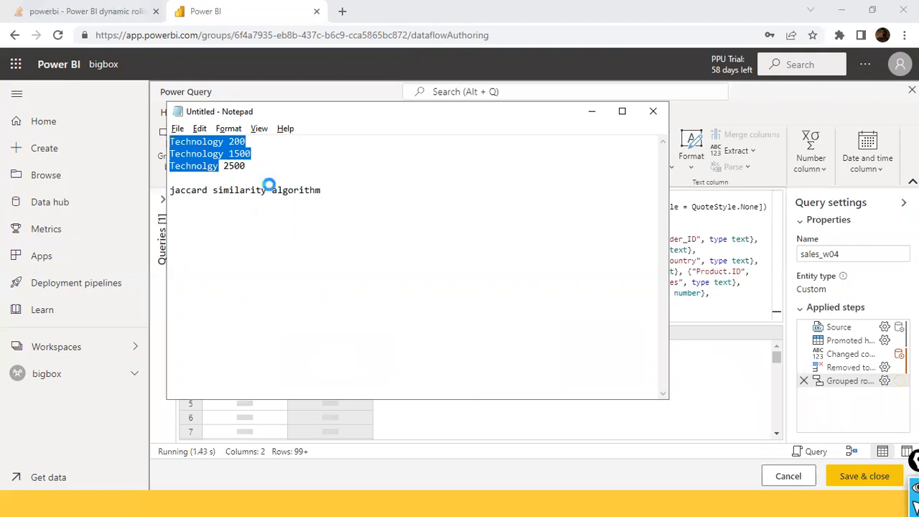
key("alt+Tab")
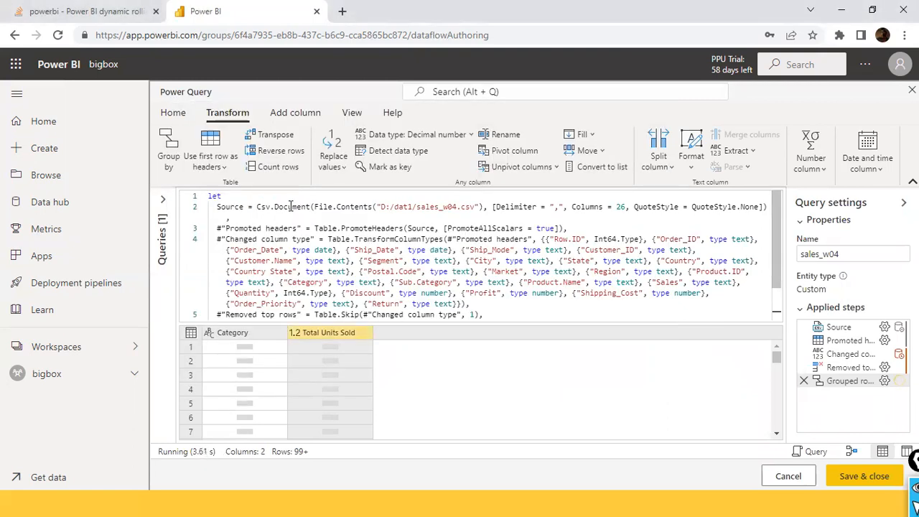
- Add the sample lines Ind and ind below the algorithm note in Notepad and highlight Ind
key("alt+Tab")
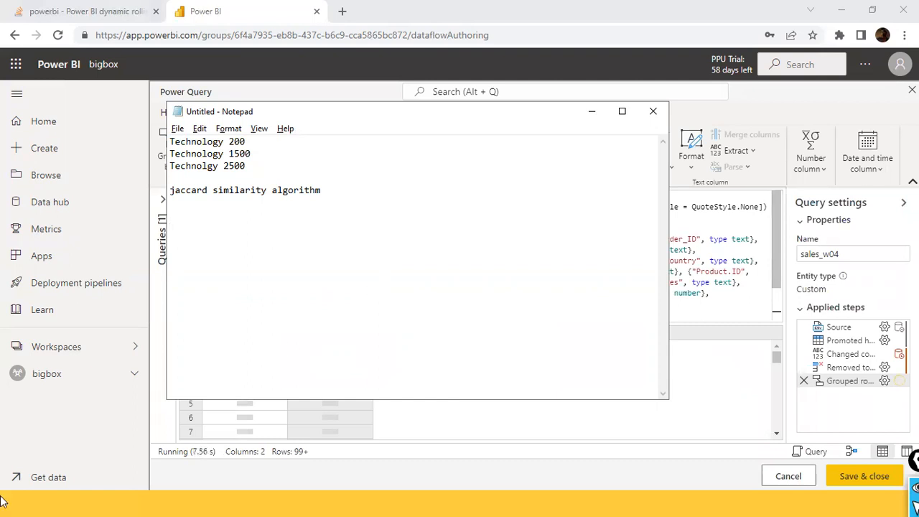
type("Ind")
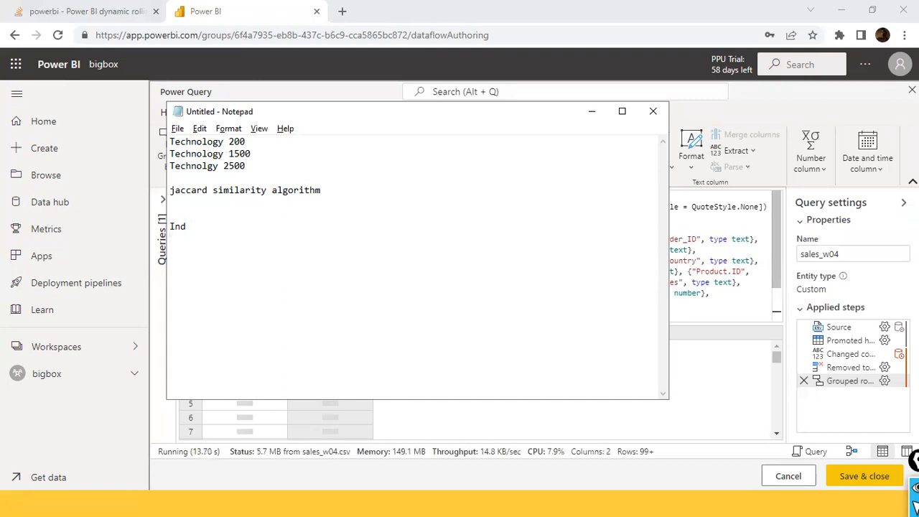
key("Return")
type("ind")
left_click(186, 226)
key("shift+Left")
key("shift+Left")
key("shift+Left")
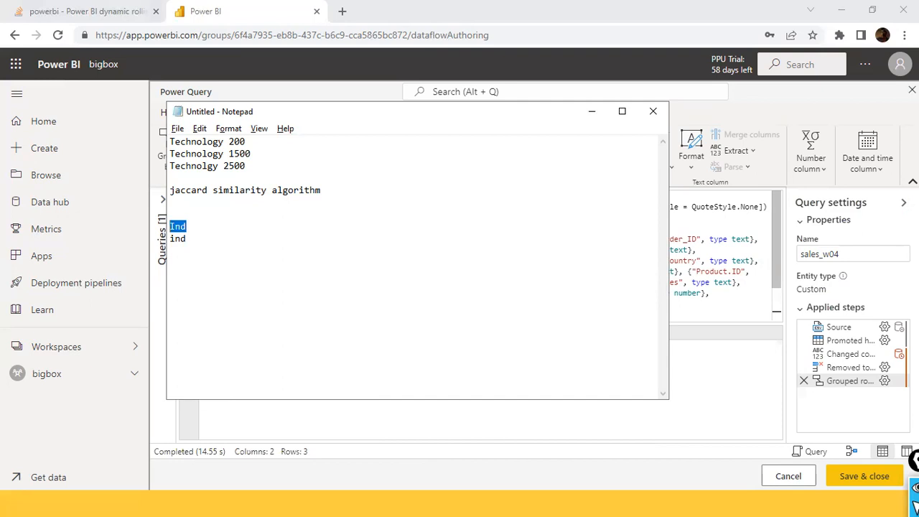
- Add the sample line Data Governance below the Ind and ind lines in Notepad
left_click(171, 226)
left_click_drag(170, 226, 170, 238)
left_click(170, 239)
key("Return")
type("Data Gov")
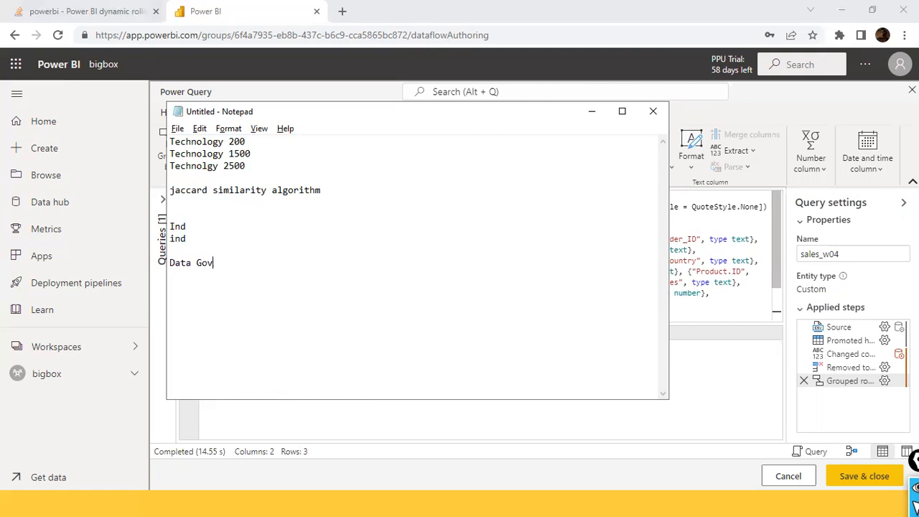
type("ernance")
- Compare the Ind and ind lines with Data Governance in Notepad by highlighting them together
left_click_drag(187, 237, 170, 226)
left_click(255, 263)
left_click(191, 249)
left_click_drag(187, 239, 169, 225)
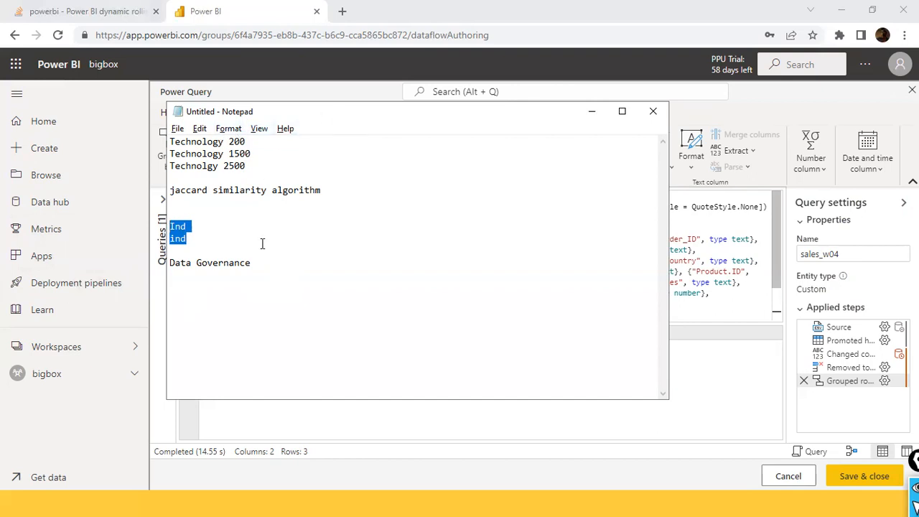
left_click(244, 275)
left_click_drag(247, 265, 174, 222)
left_click(345, 257)
left_click_drag(298, 279, 155, 224)
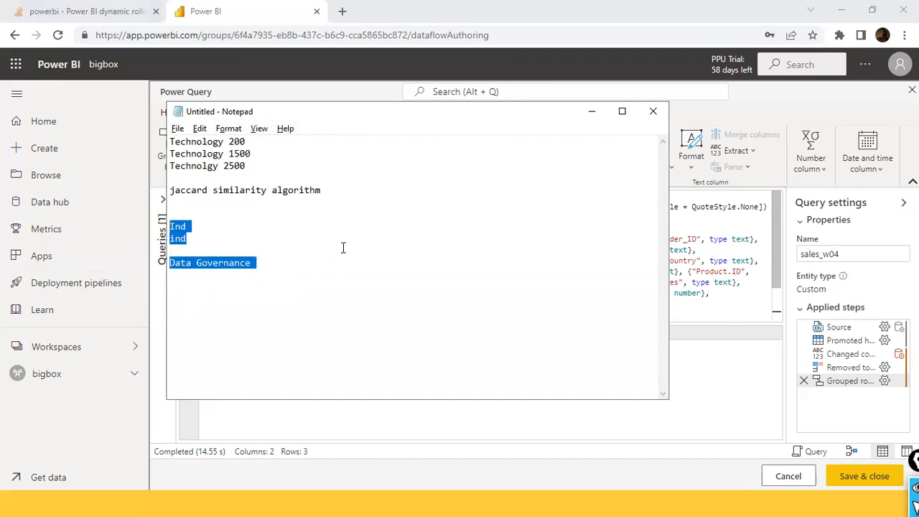
left_click(268, 181)
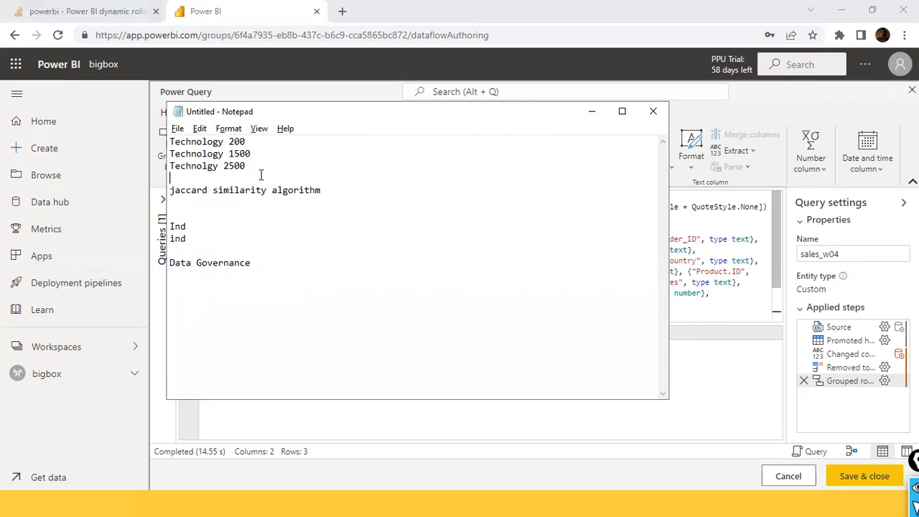
left_click(219, 167)
- Reopen the Grouped rows step's settings and compare the spelling of the three Technology sample lines in Notepad
left_click(589, 112)
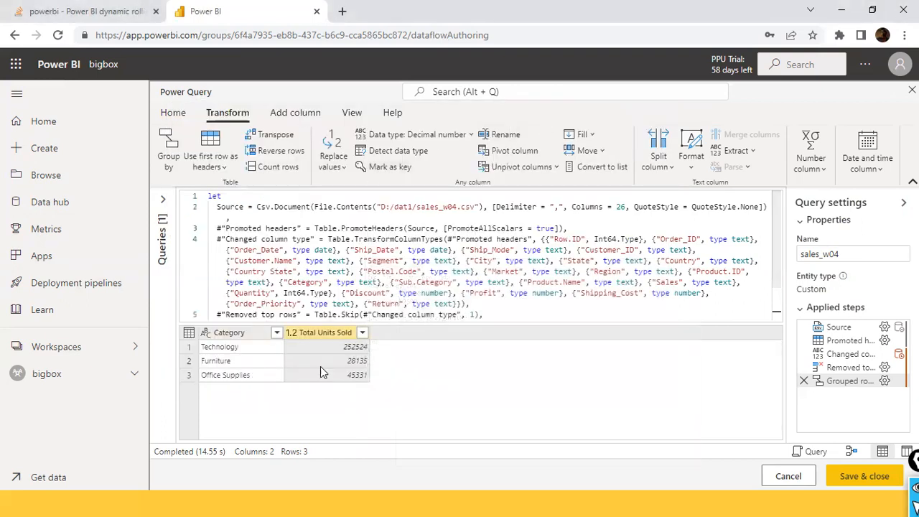
left_click(885, 381)
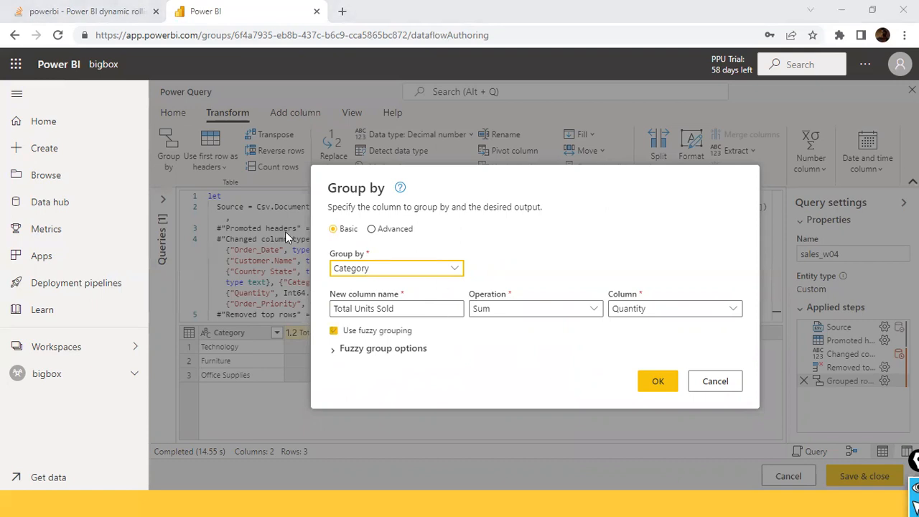
key("alt+Tab")
left_click_drag(246, 166, 163, 141)
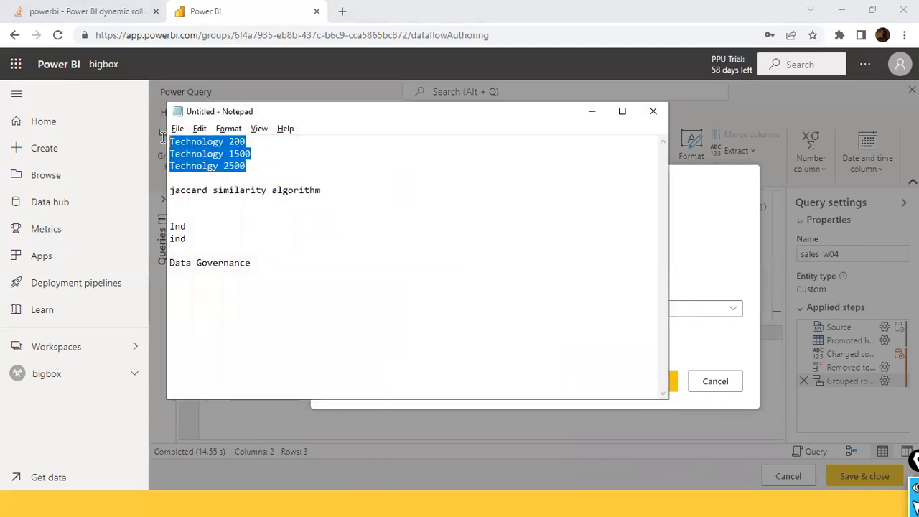
left_click(196, 153)
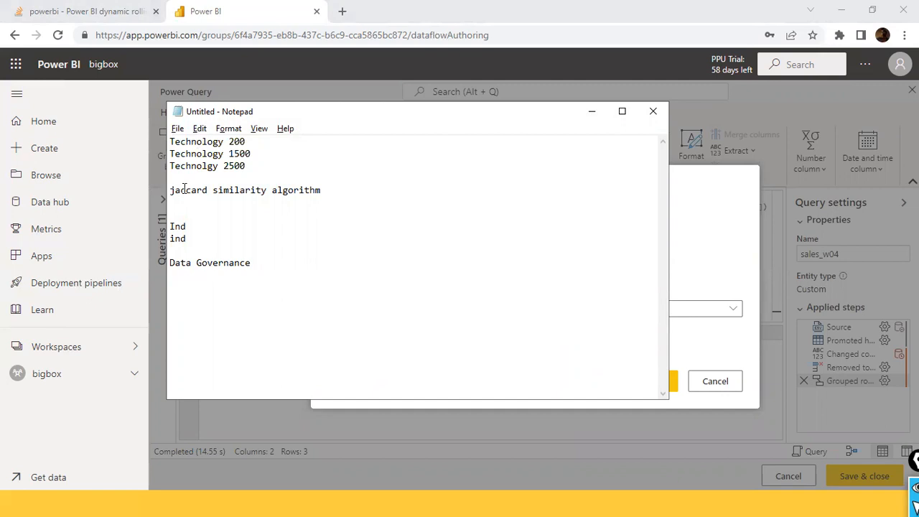
double_click(223, 142)
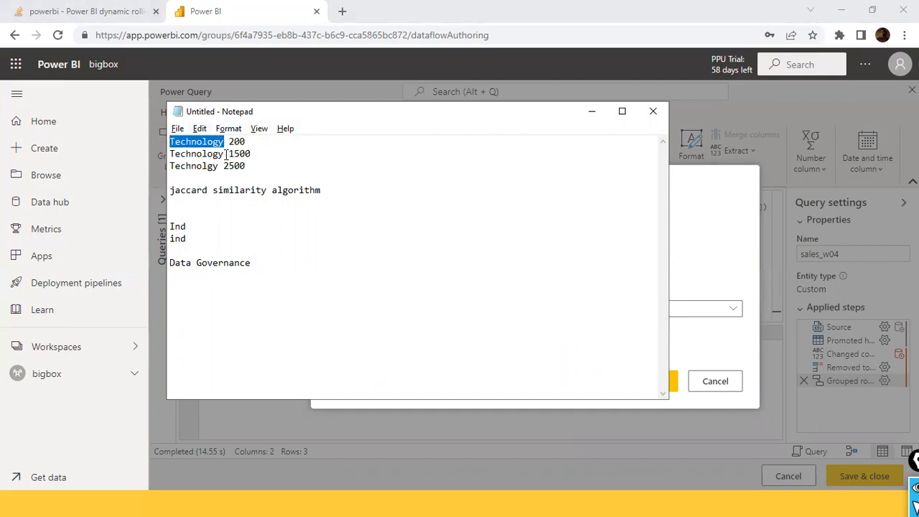
left_click_drag(226, 154, 162, 149)
left_click(188, 167)
left_click_drag(223, 167, 174, 168)
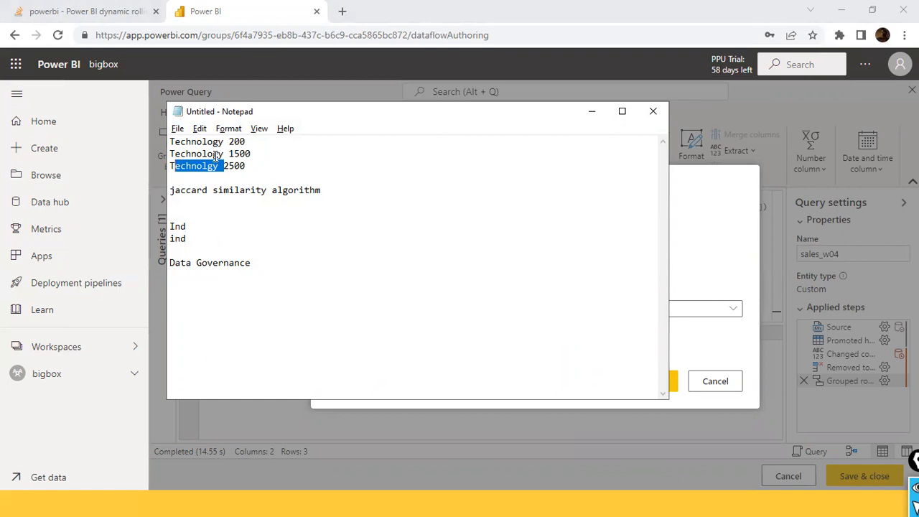
left_click_drag(219, 166, 217, 153)
left_click(213, 150)
key("alt+Tab")
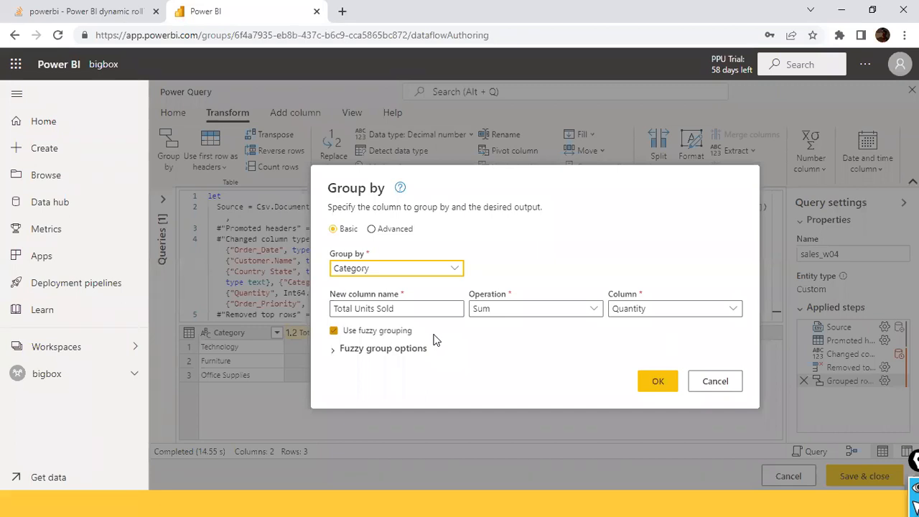
- Separate the Technolgy 2500 line from the two Technology lines with three blank lines in Notepad and highlight each group
key("alt+Tab")
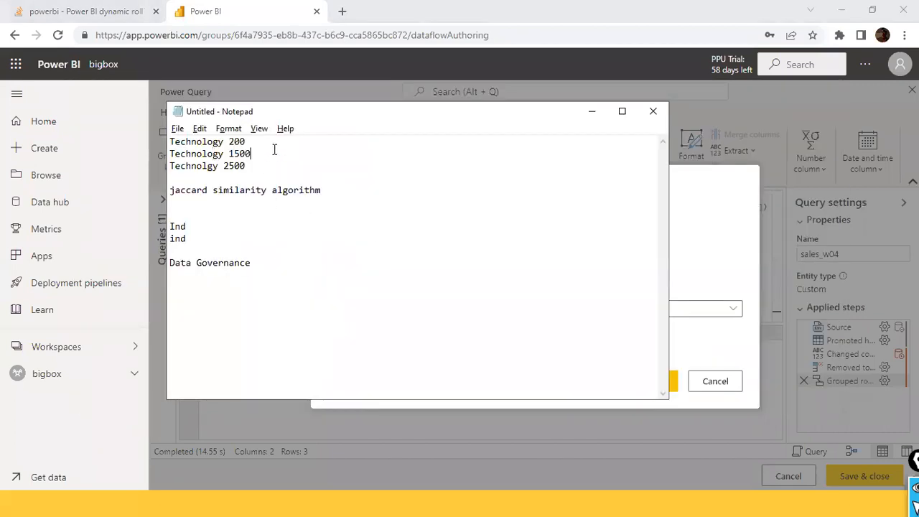
key("Return")
key("Return")
key("Return")
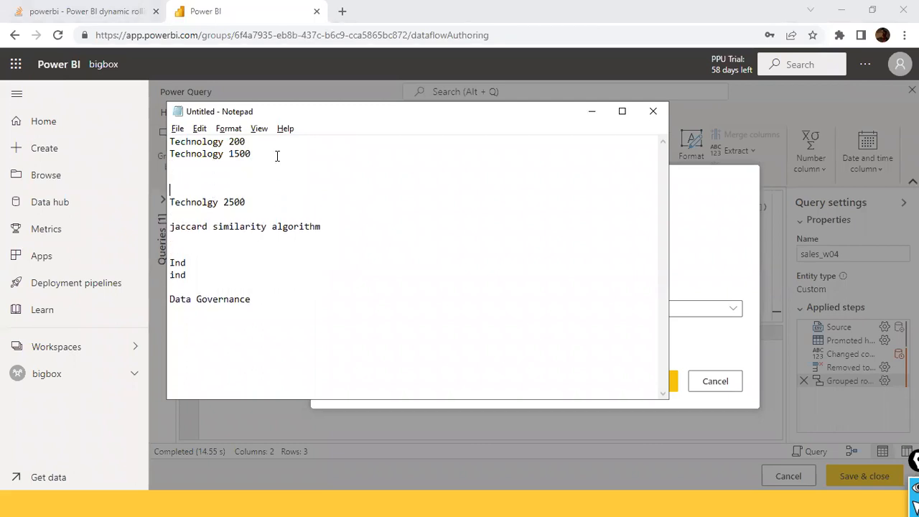
left_click_drag(277, 154, 171, 139)
left_click_drag(262, 206, 180, 205)
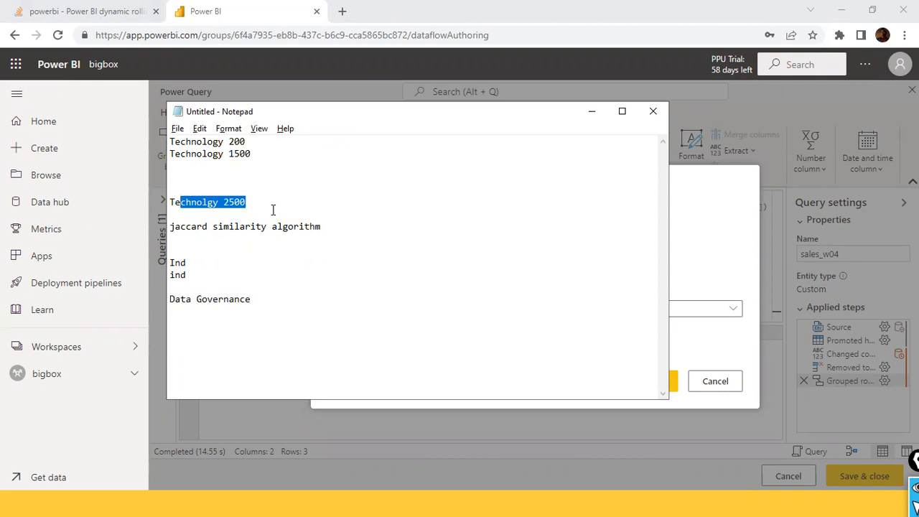
- Compare the two Technology lines with the misspelled Technolgy line in Notepad by highlighting them
left_click(283, 170)
left_click_drag(292, 153, 95, 141)
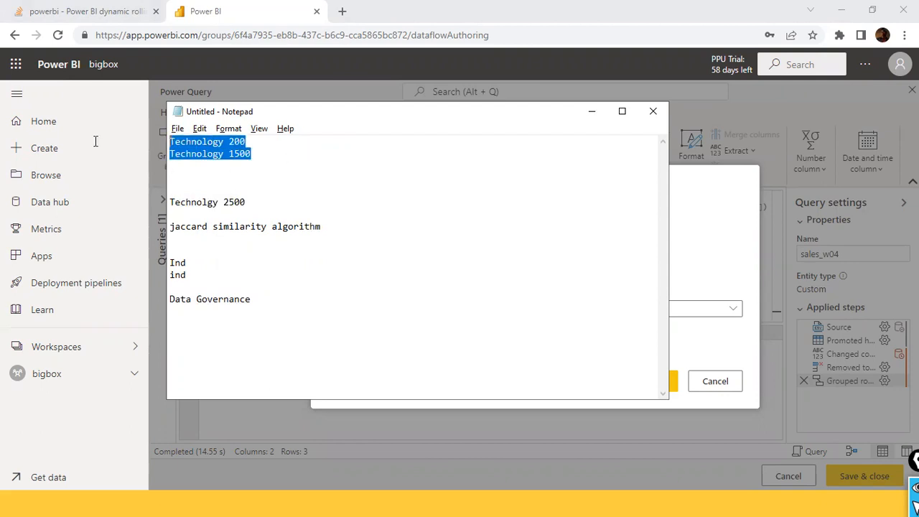
left_click(239, 144)
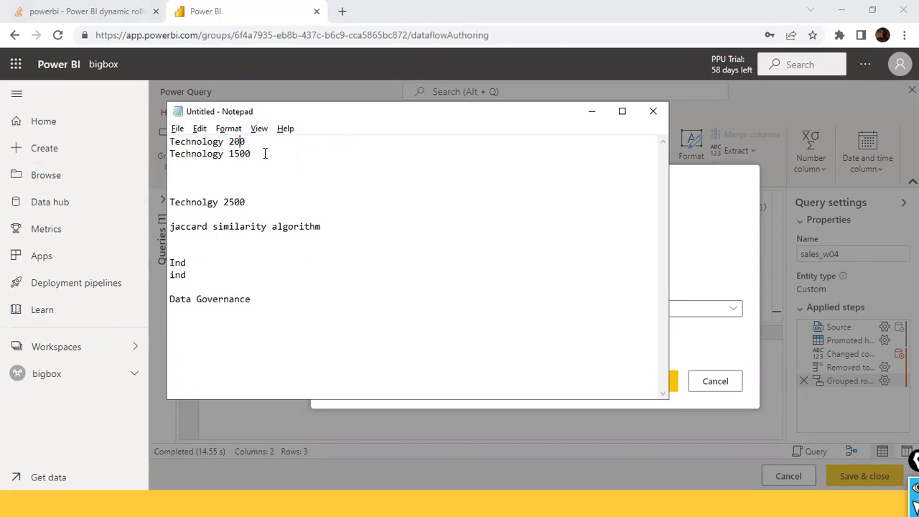
left_click_drag(251, 154, 107, 137)
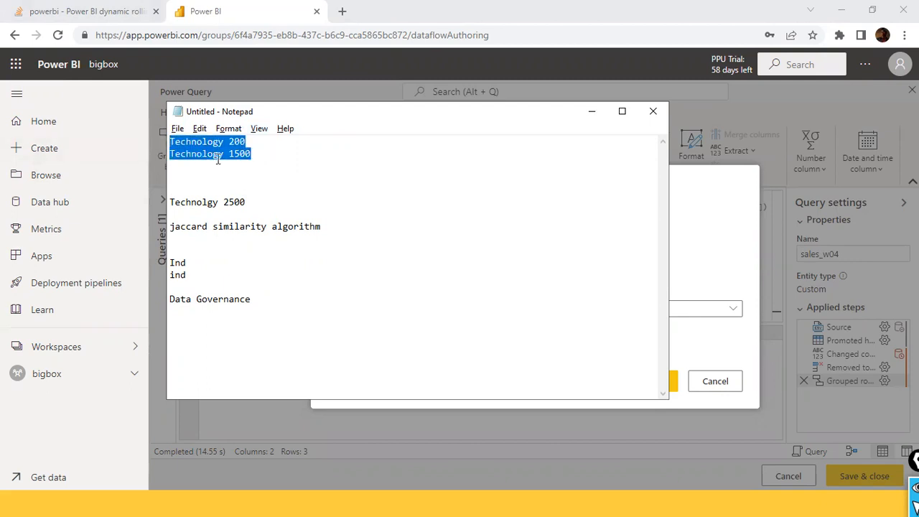
left_click(260, 167)
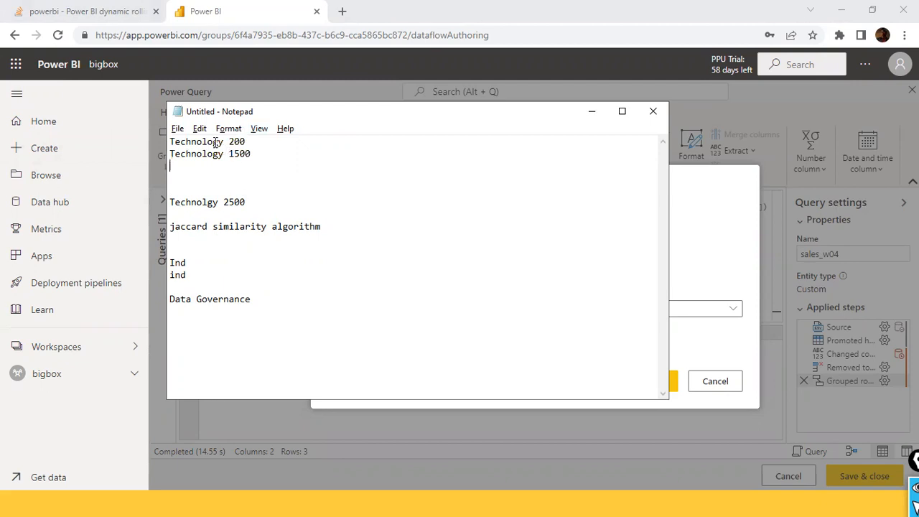
left_click_drag(257, 202, 162, 130)
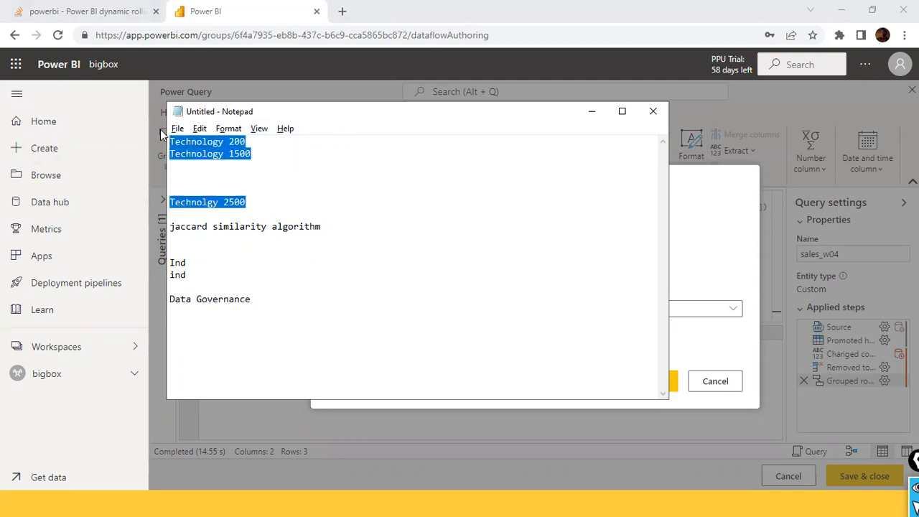
left_click(214, 203)
left_click_drag(214, 202, 219, 203)
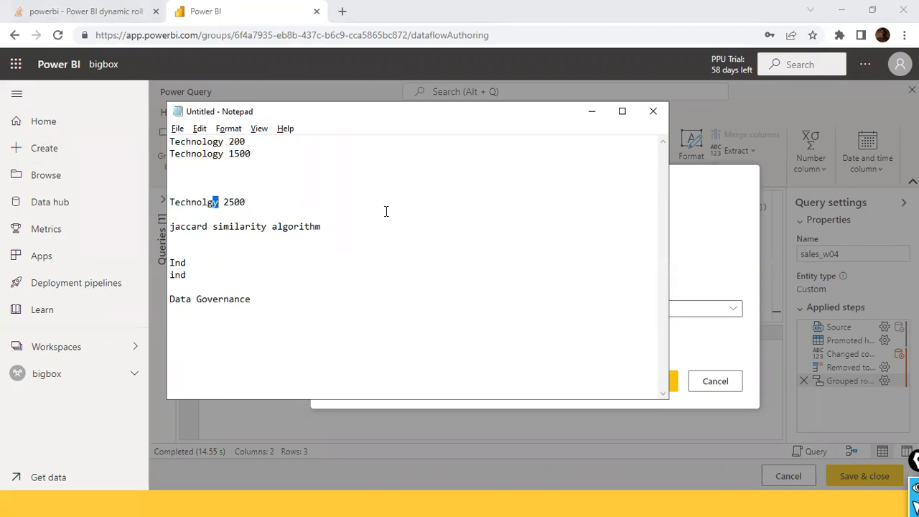
- Check the fuzzy group options in the Group by dialog and apply the grouping by Category
left_click(688, 240)
left_click(374, 332)
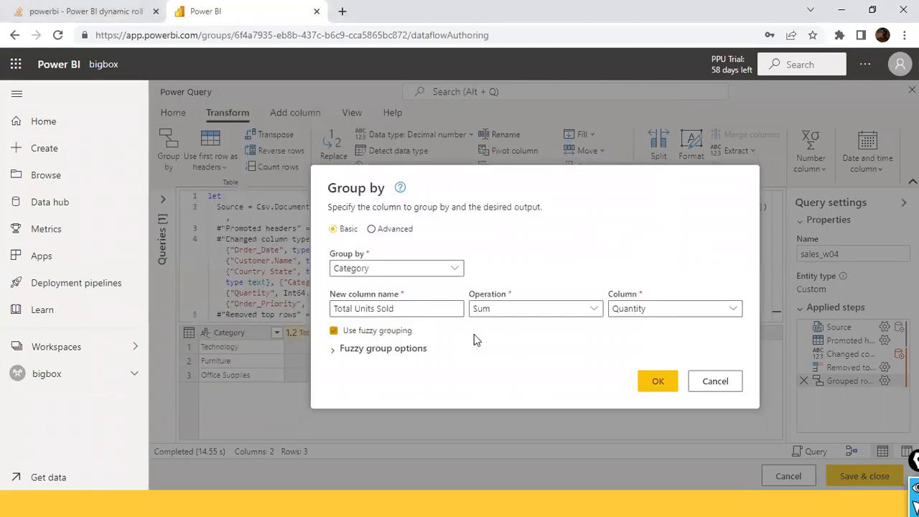
left_click(334, 350)
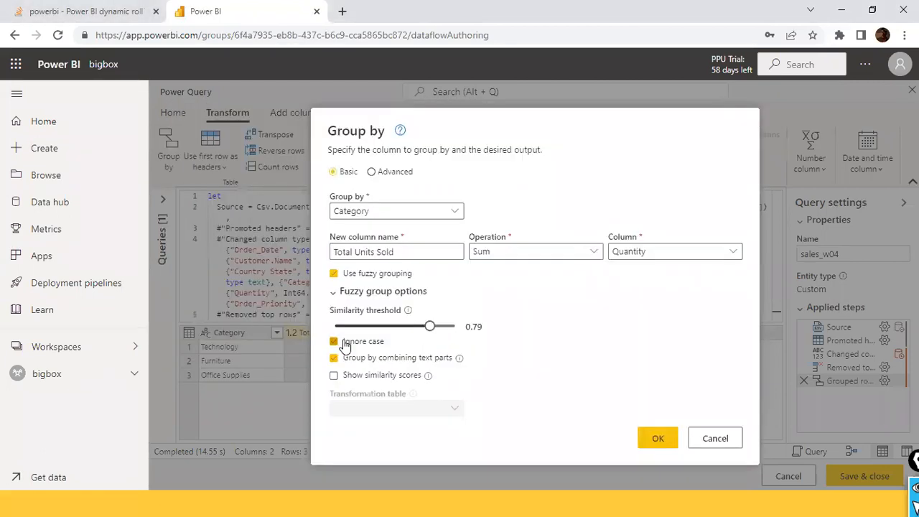
left_click(661, 439)
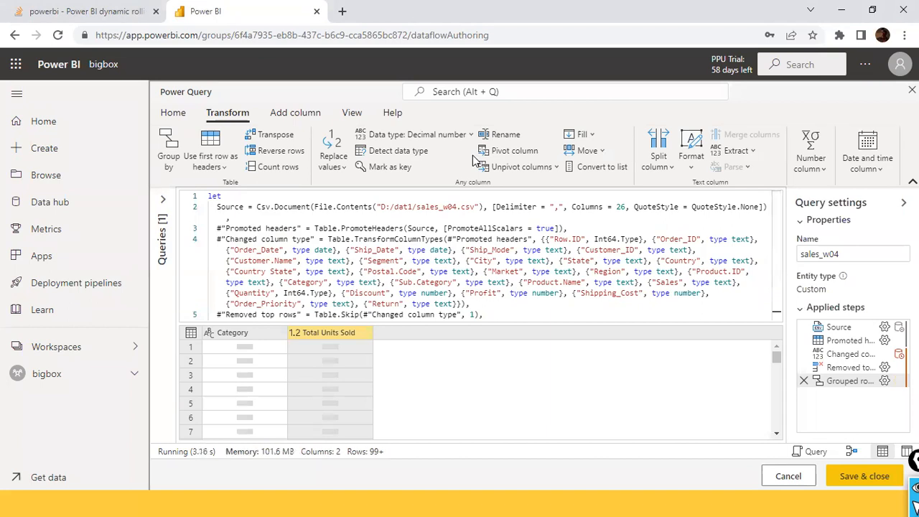
- Try to leave the Power Query editor for the Power BI home page and dismiss the message
left_click(53, 128)
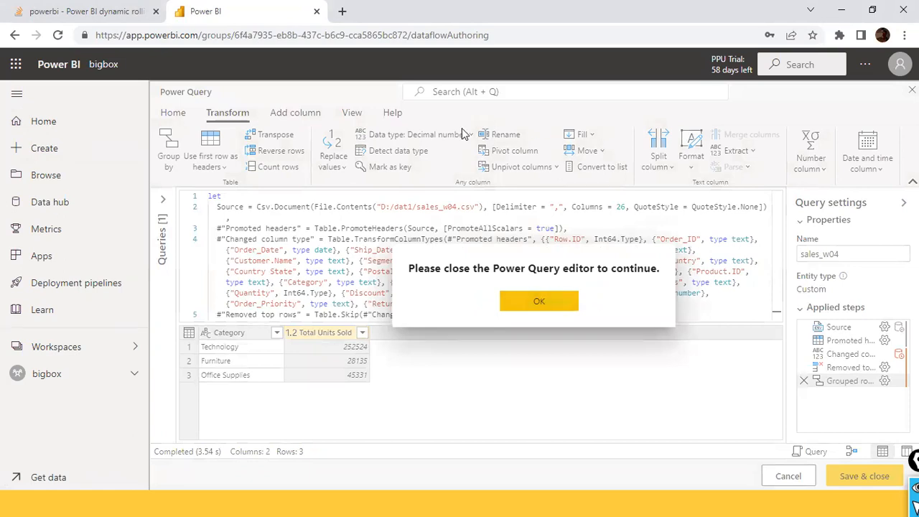
left_click(435, 36)
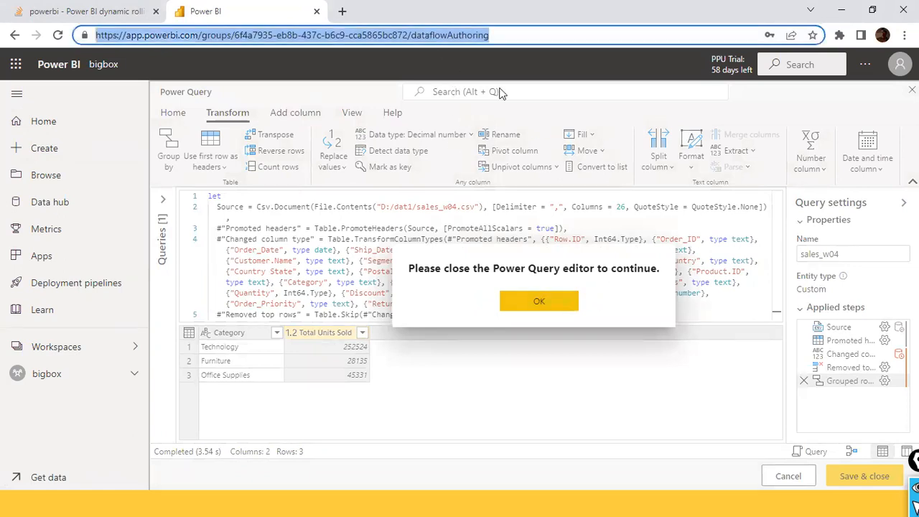
left_click(700, 352)
left_click(540, 301)
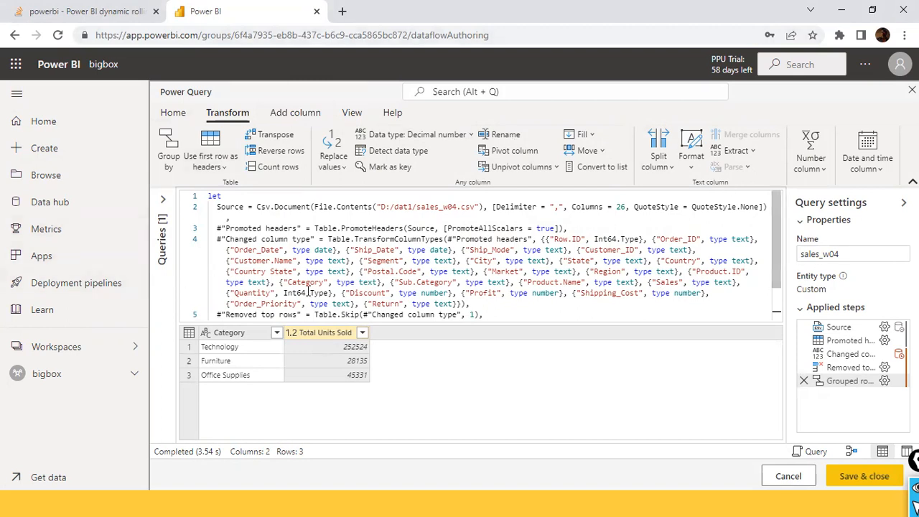
- Switch to the Day4_PowerQuery file in Power BI Desktop and discard its pending query changes
key("alt+Tab")
key("Tab")
key("alt+Tab")
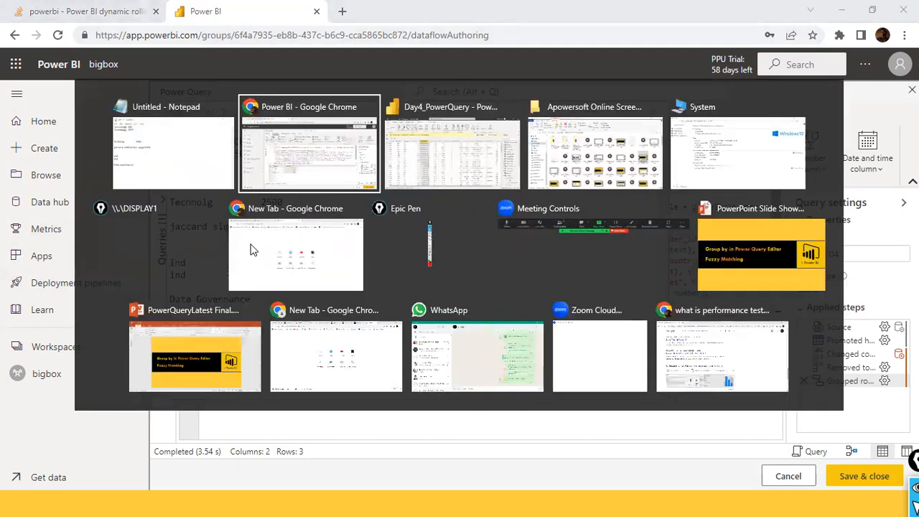
key("alt+Tab")
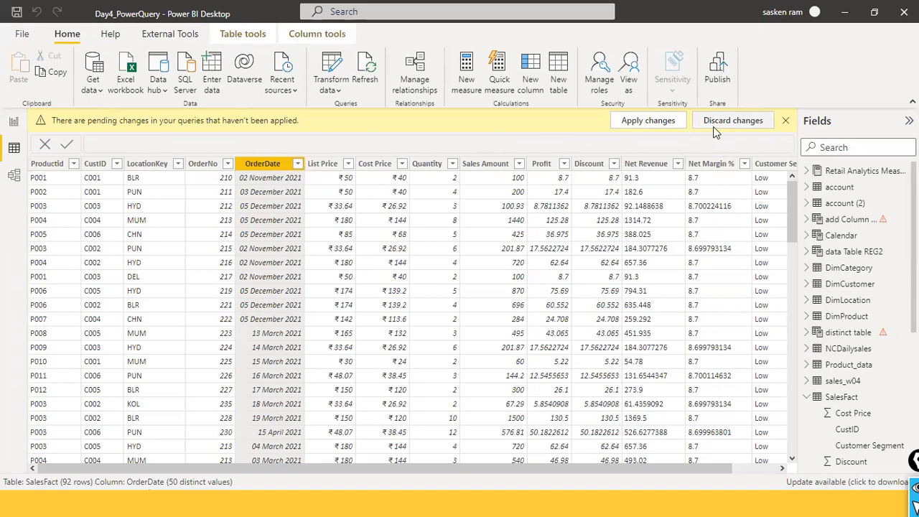
left_click(747, 121)
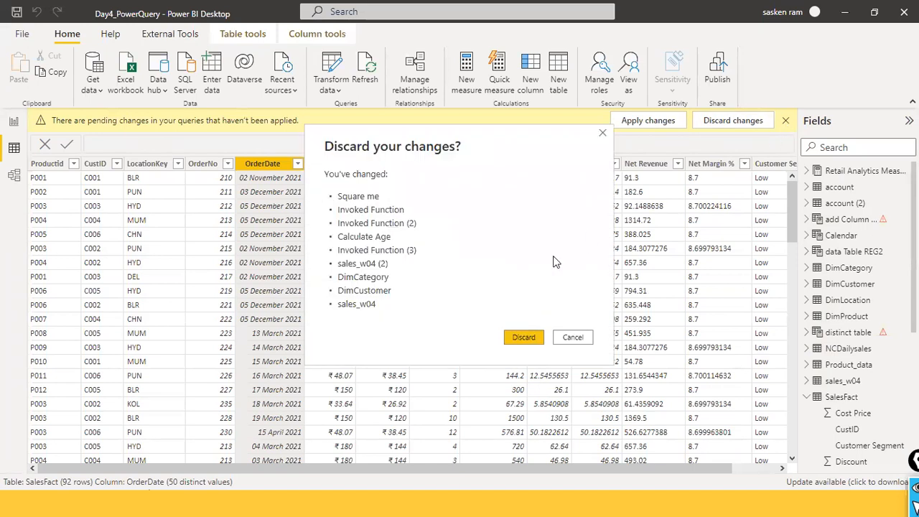
left_click(529, 335)
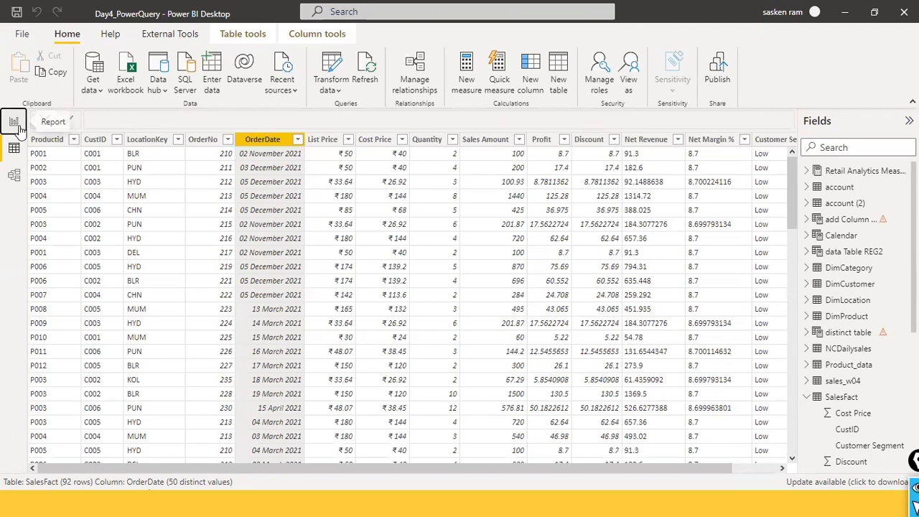
- Show the report view and start importing data from Dataflows
left_click(16, 124)
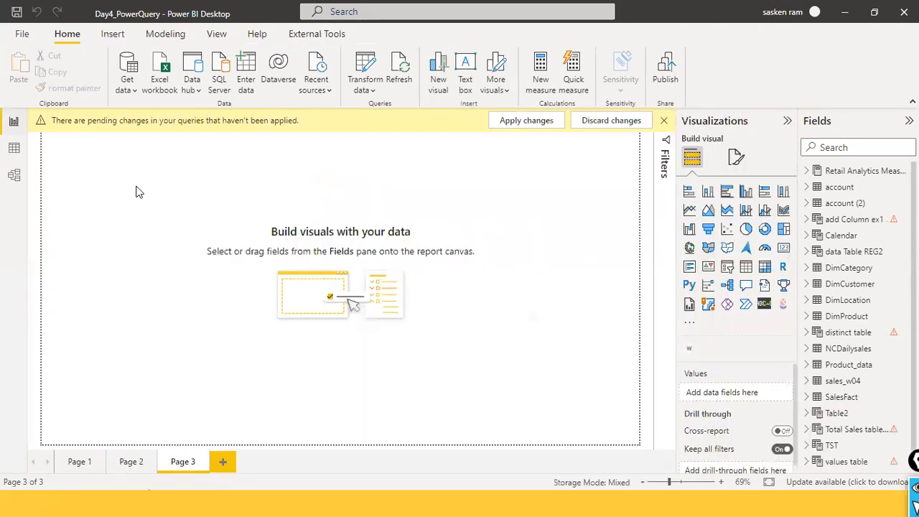
left_click(129, 88)
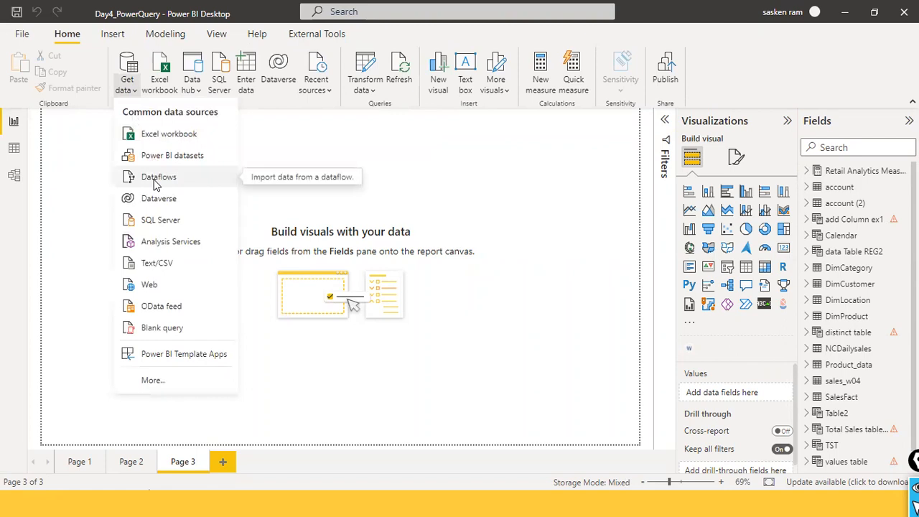
left_click(157, 180)
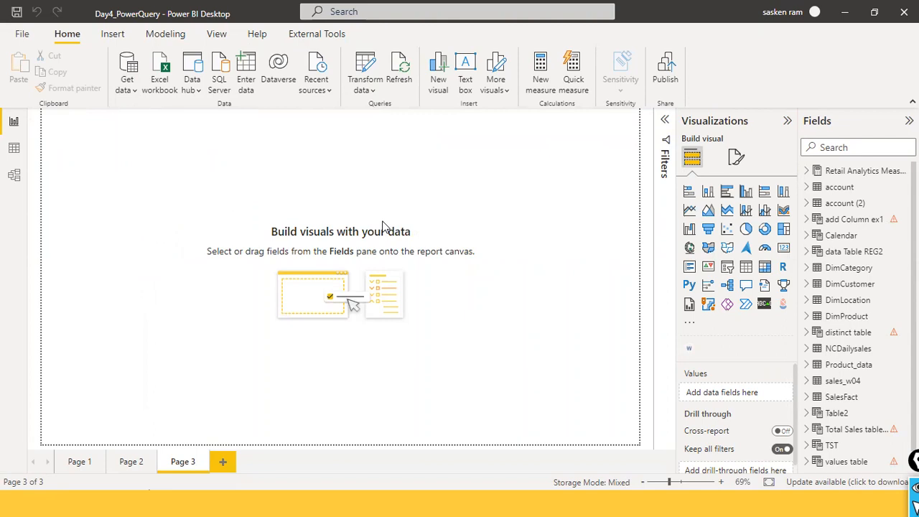
- Switch back to the dataflow's Power Query editor in Chrome
key("alt+Tab")
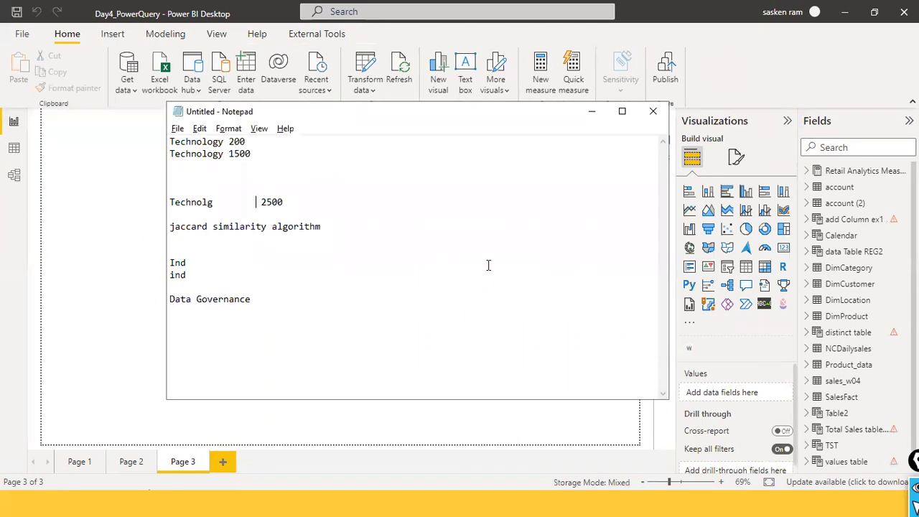
key("alt+Tab")
key("alt+Tab")
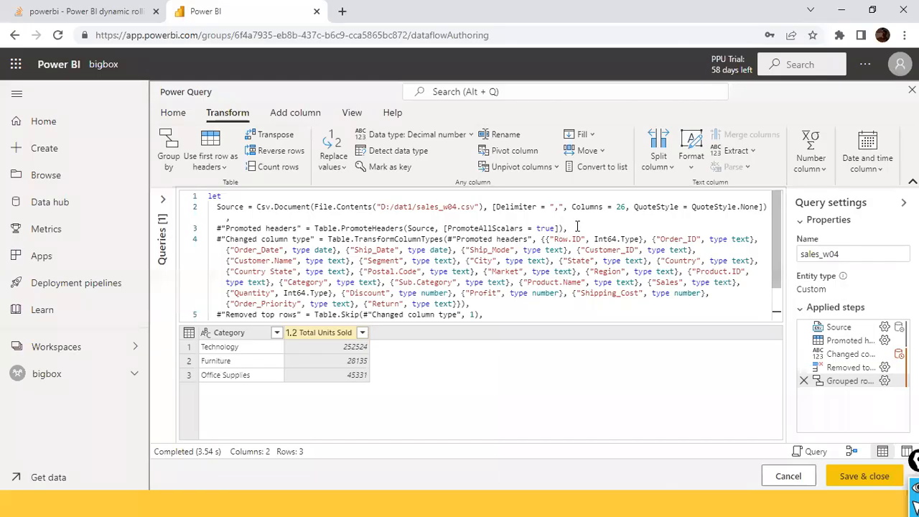